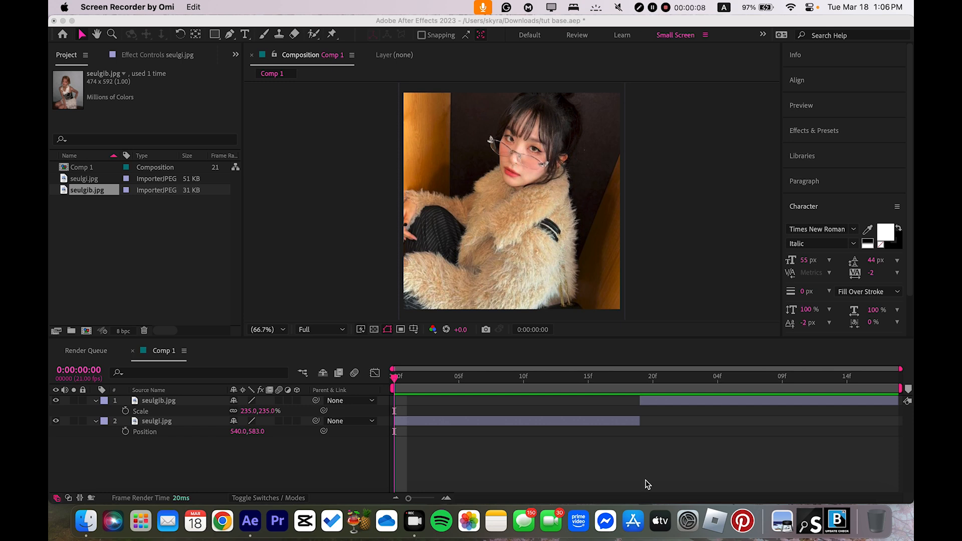
Pre-compose the seulgi.jpg layer, moving all attributes into the new composition and adjusting its duration to the layer's time span
click(645, 483)
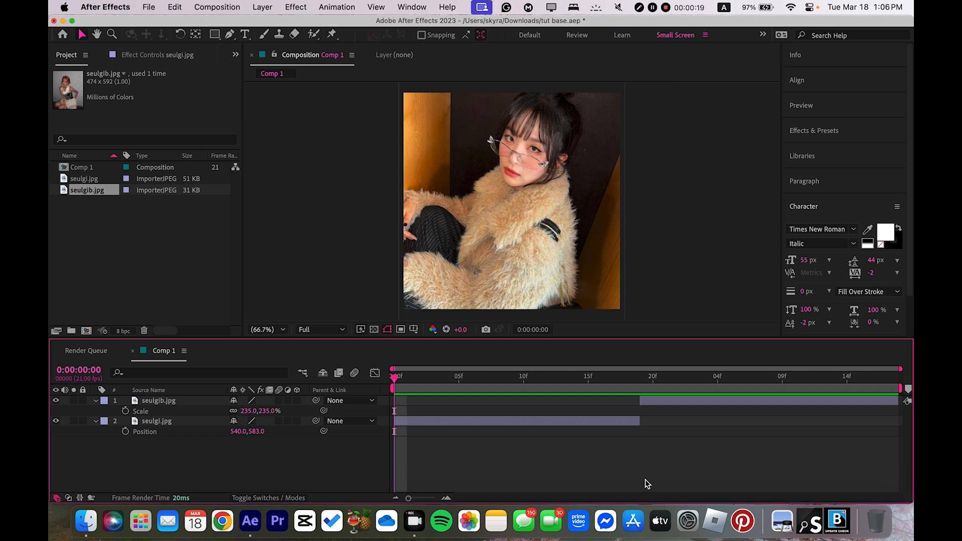
click(579, 422)
key(super+shift+c)
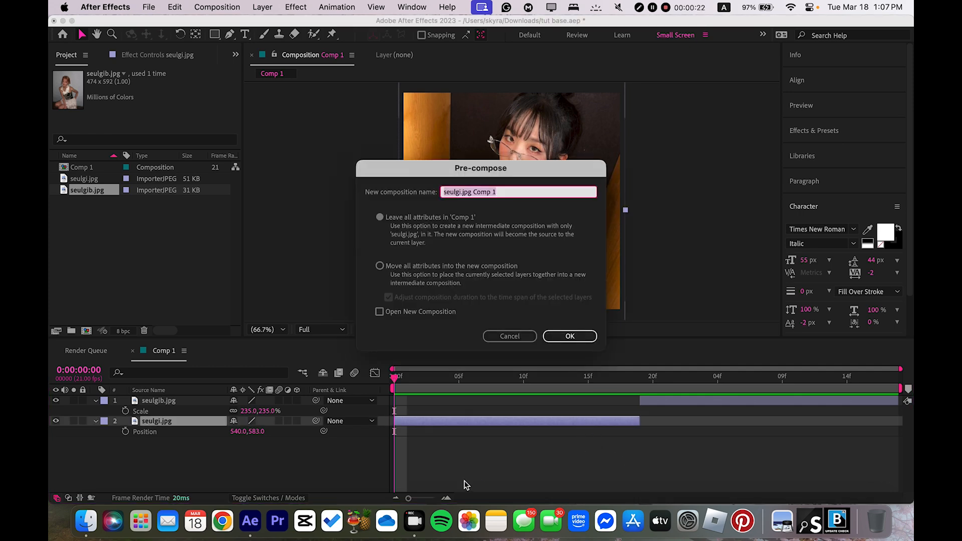
click(380, 266)
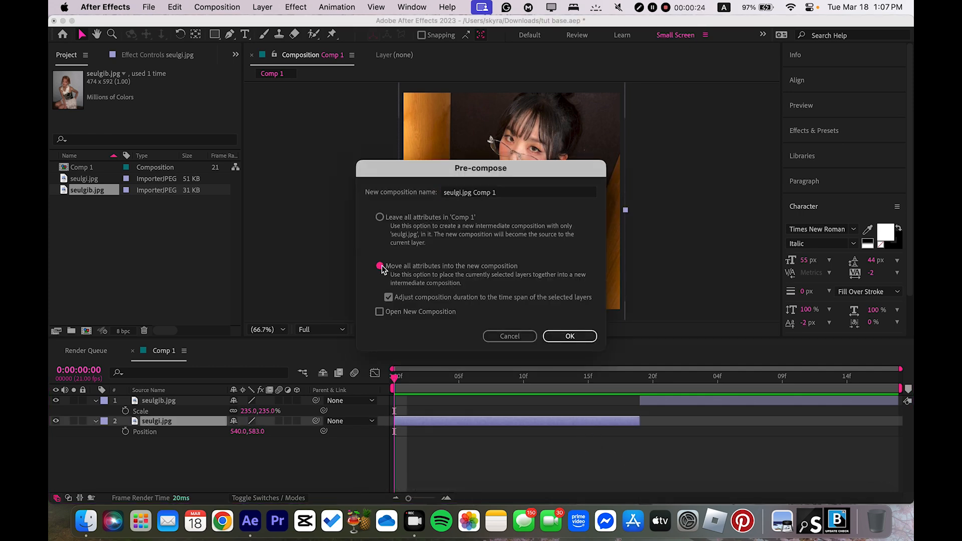
click(569, 336)
Pre-compose the seulgib.jpg layer with all attributes moved into its new composition
click(670, 401)
key(i)
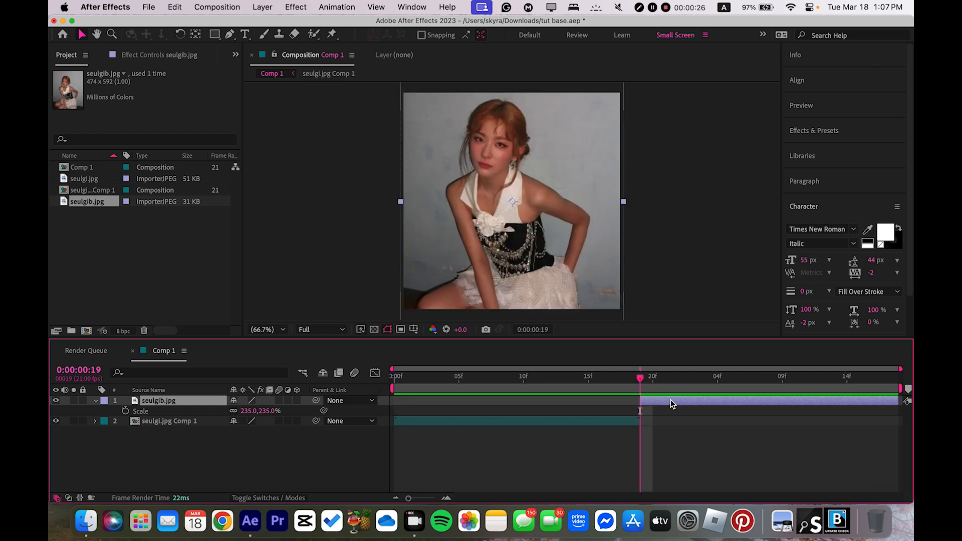
key(super+shift+c)
key(Return)
Set the resolution of Comp 1 to Third in its composition settings
key(super+k)
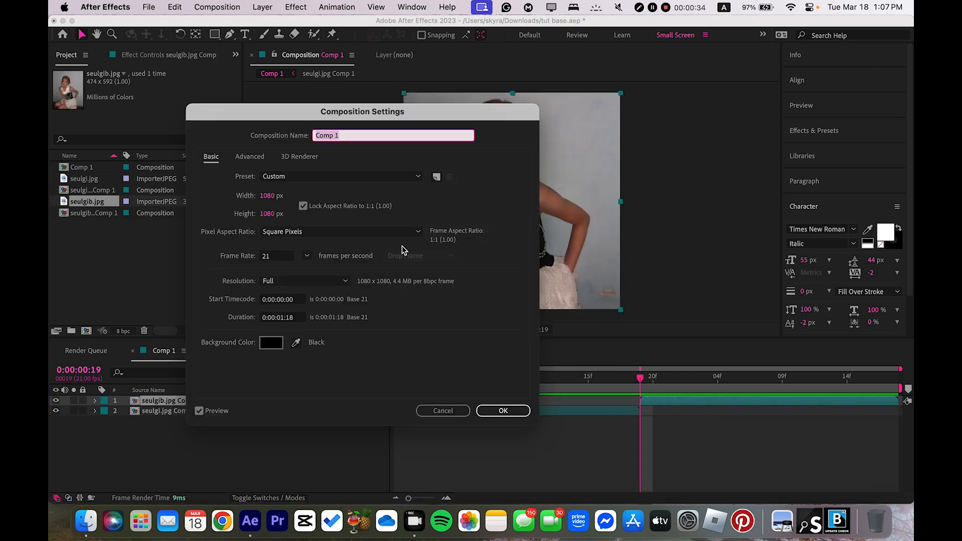
drag(301, 112, 422, 84)
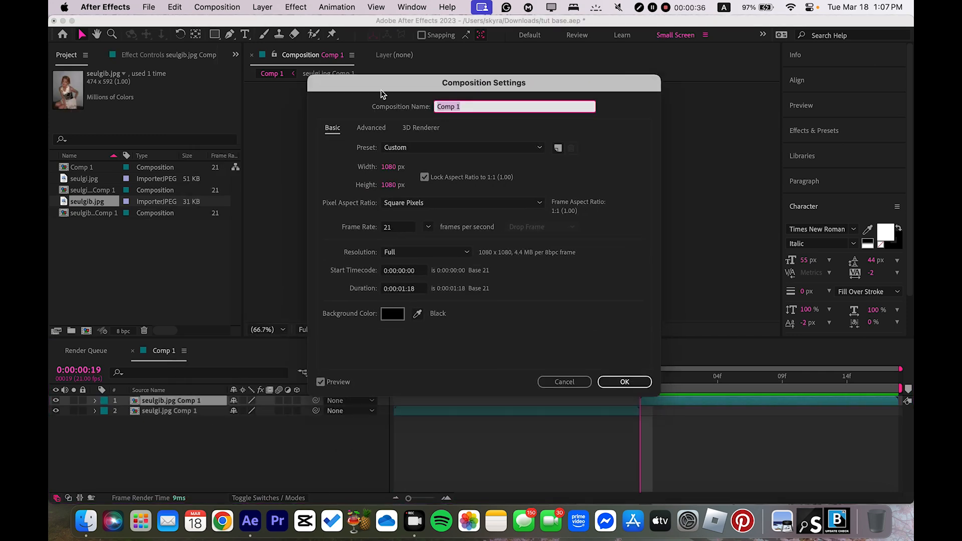
click(390, 226)
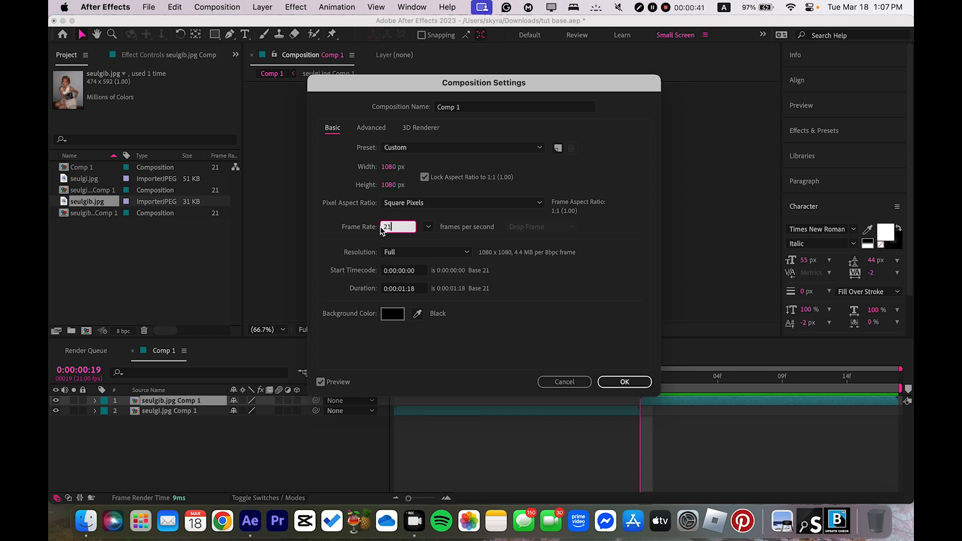
click(445, 236)
click(388, 252)
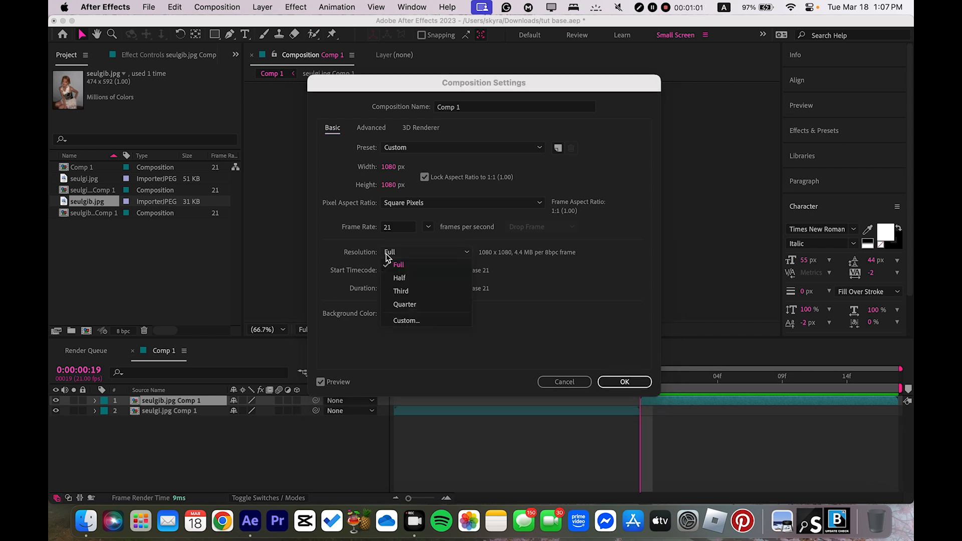
click(413, 292)
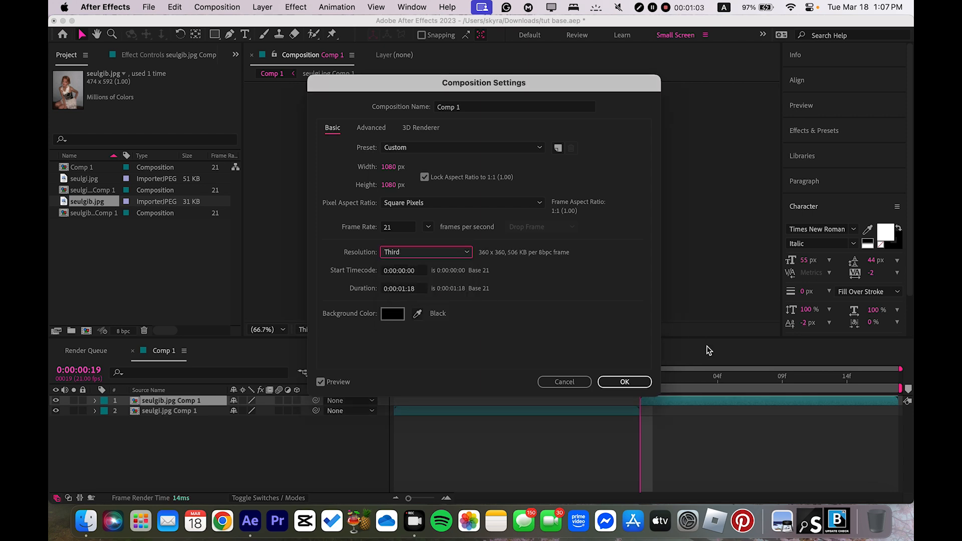
click(630, 383)
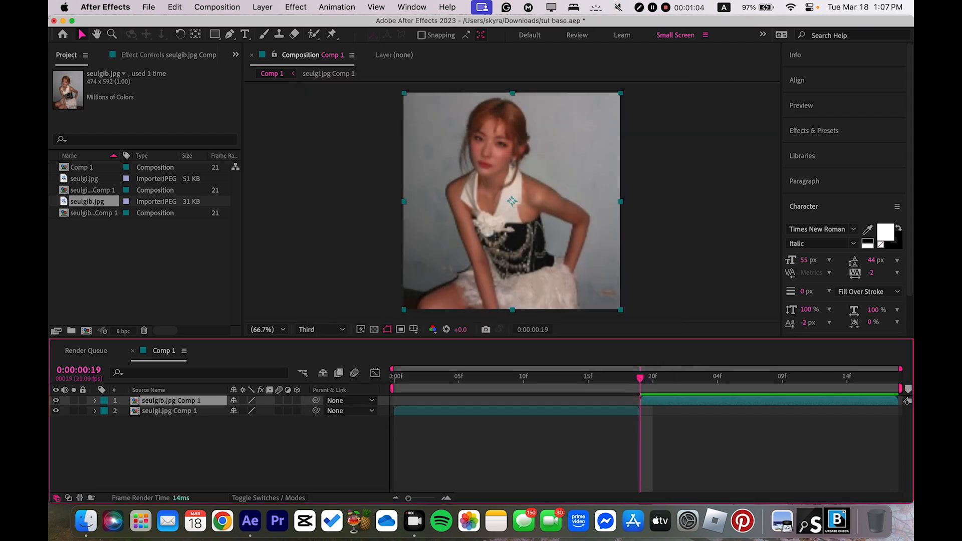
Apply the "1 1" motion tile user preset from the effects and others folder to both pre-composed layers
key(Home)
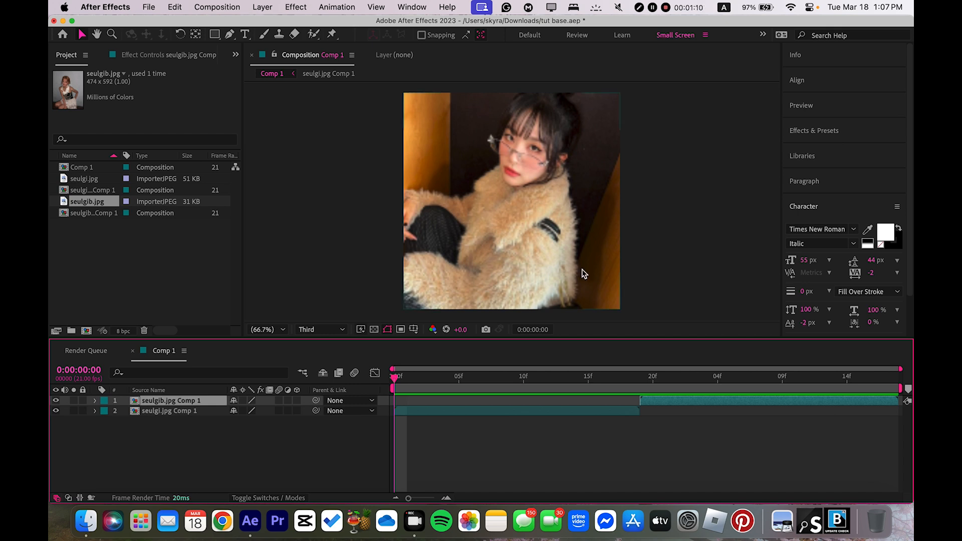
drag(152, 445, 135, 398)
click(802, 206)
click(810, 131)
click(812, 150)
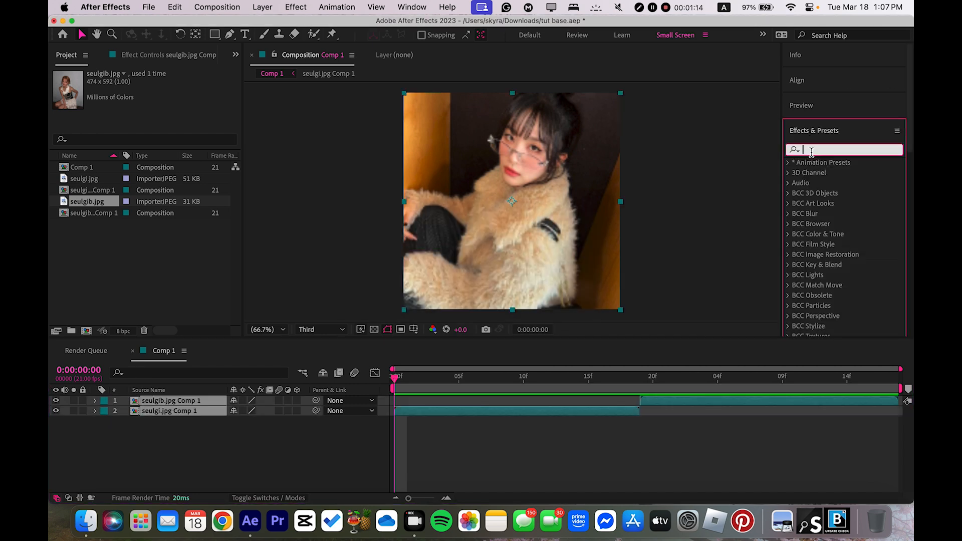
text(1 1)
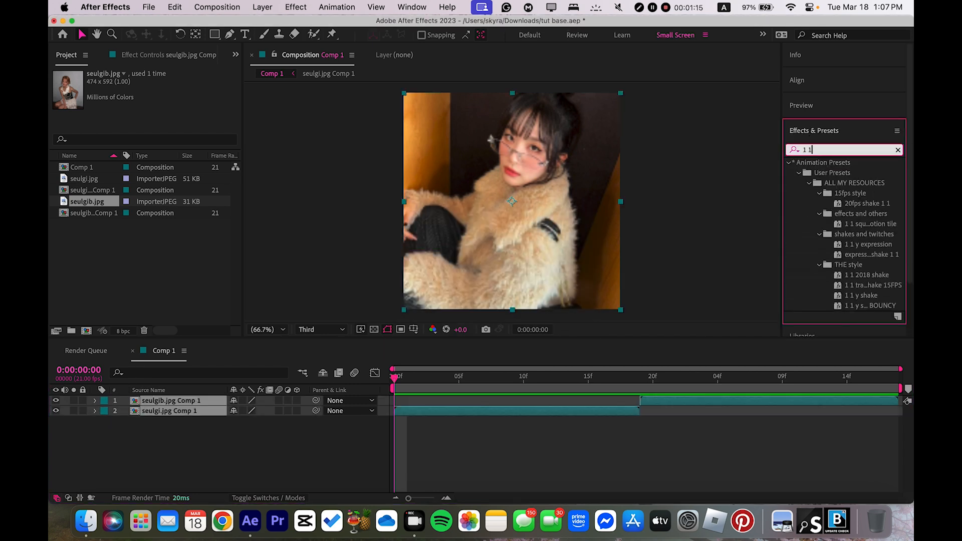
double_click(862, 225)
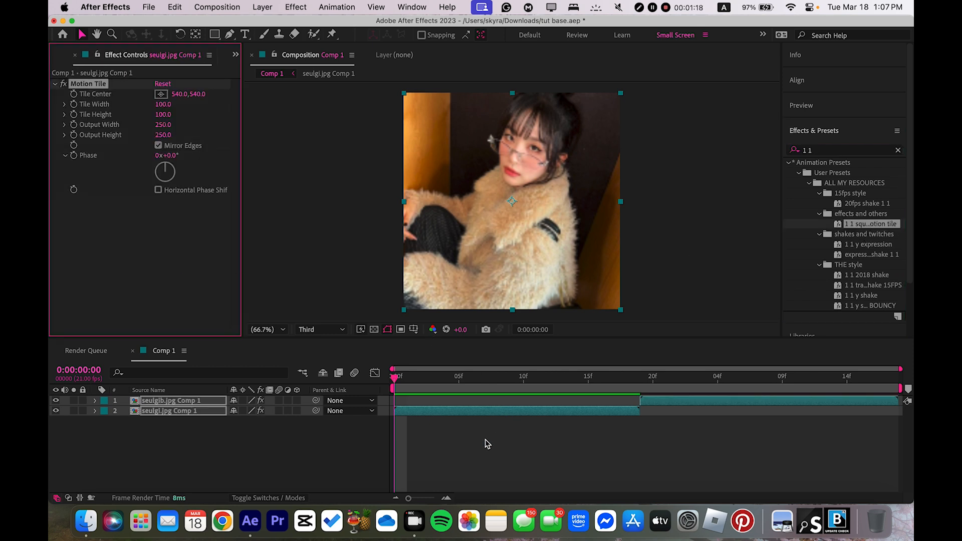
Make both pre-composed image layers 3D layers
click(428, 413)
drag(182, 451, 265, 397)
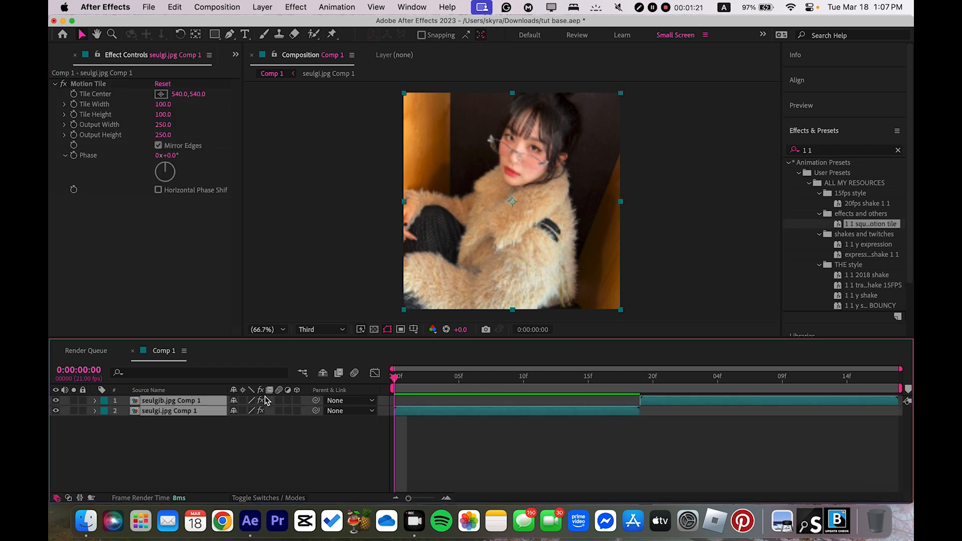
click(297, 409)
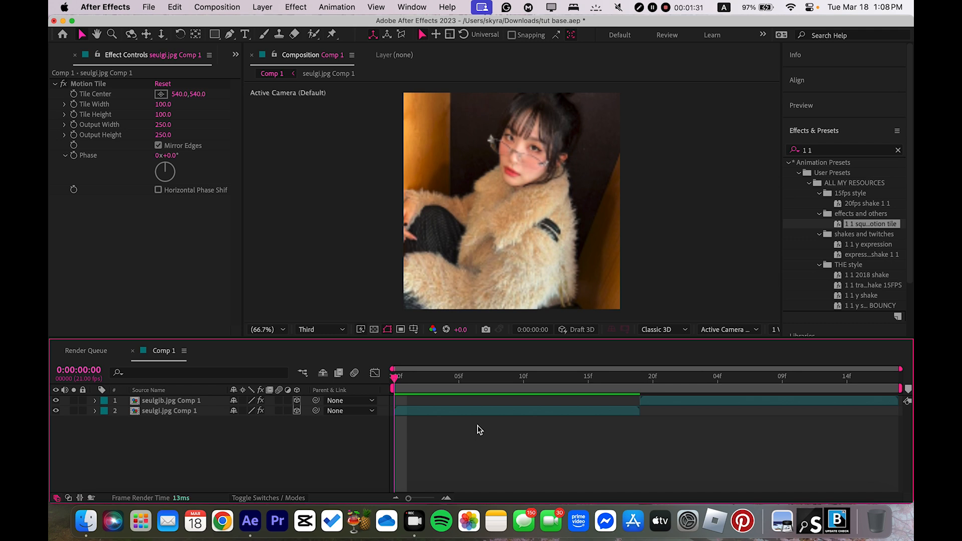
Add a two-node camera with the default settings directly above the seulgi.jpg Comp 1 layer
click(434, 412)
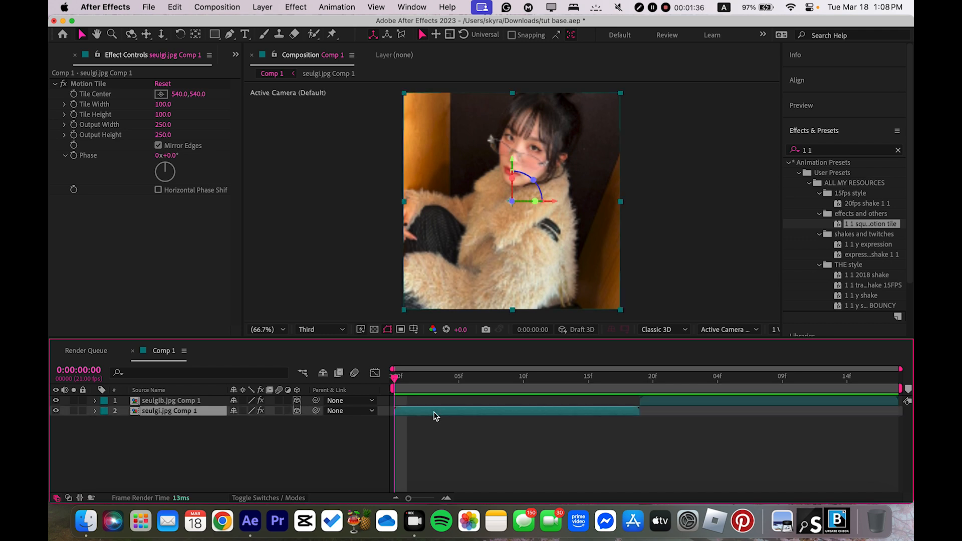
click(268, 6)
mouse_move(270, 24)
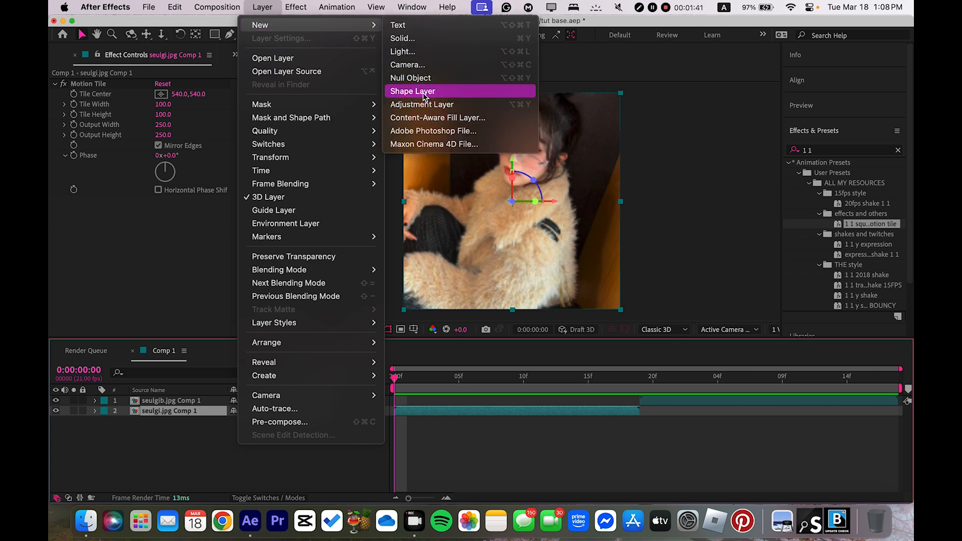
click(418, 68)
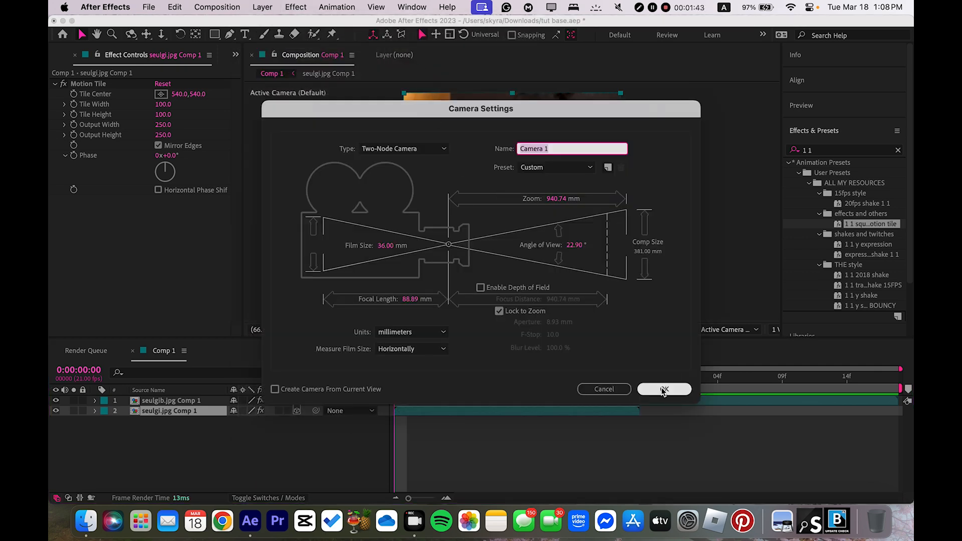
click(665, 389)
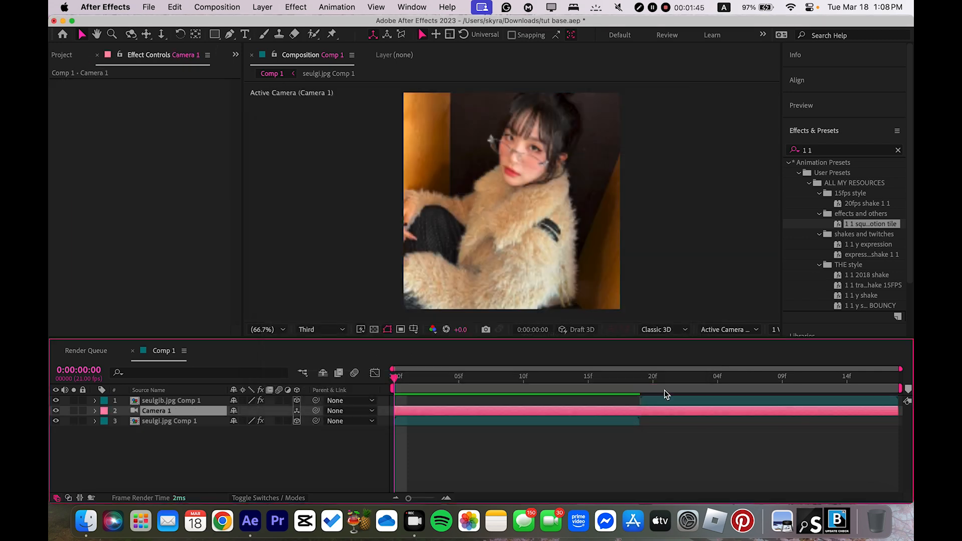
Split the camera layer at 0:00:00:19 and place its second half above seulgib.jpg Comp 1
click(638, 380)
key(super+shift+d)
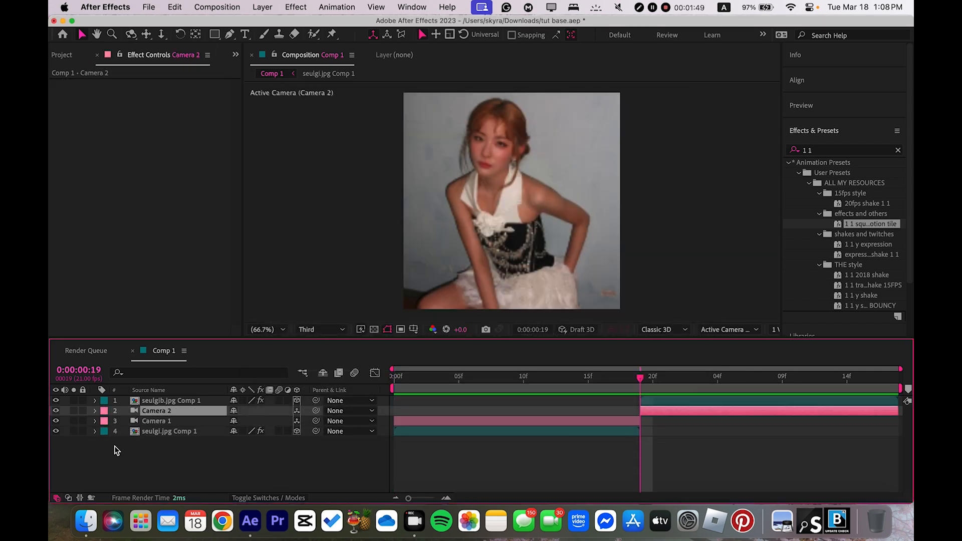
drag(169, 410, 171, 399)
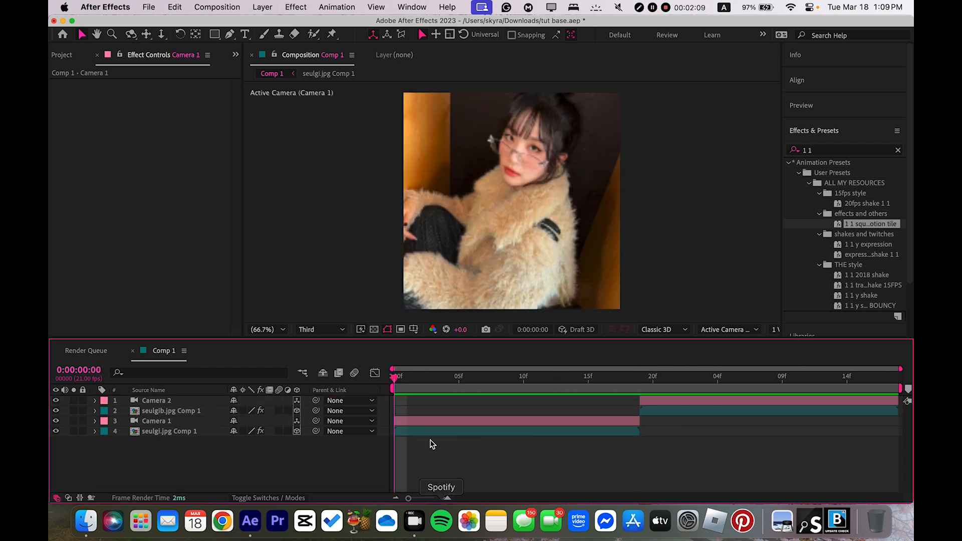
Add a null object above Camera 1 and make it a 3D layer
click(399, 422)
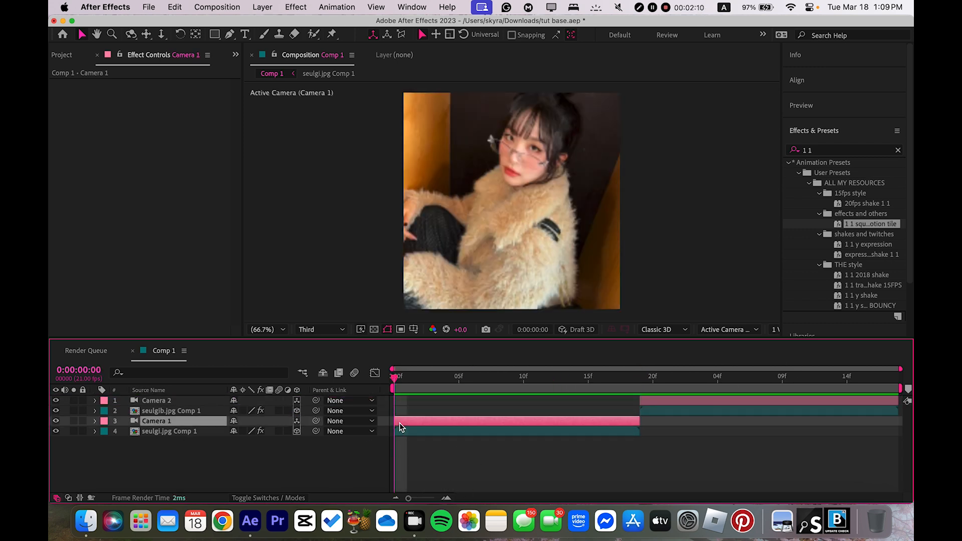
click(262, 7)
mouse_move(275, 28)
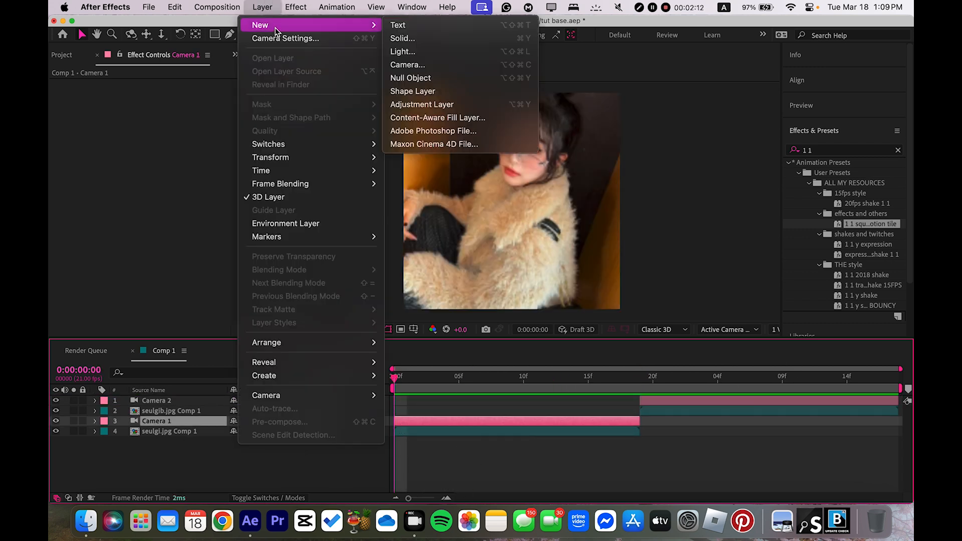
click(454, 79)
click(638, 377)
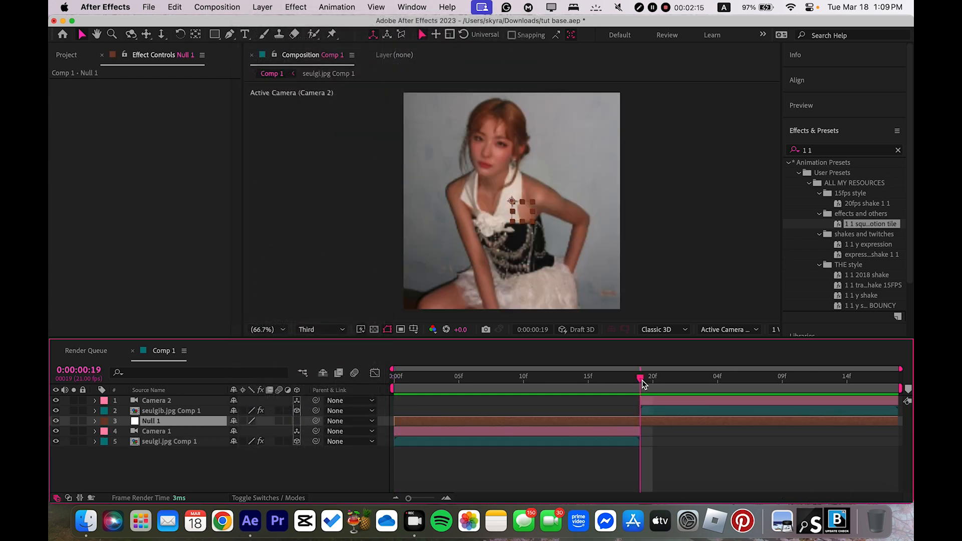
click(298, 423)
Separate the null's position into individual X, Y and Z dimensions
key(p)
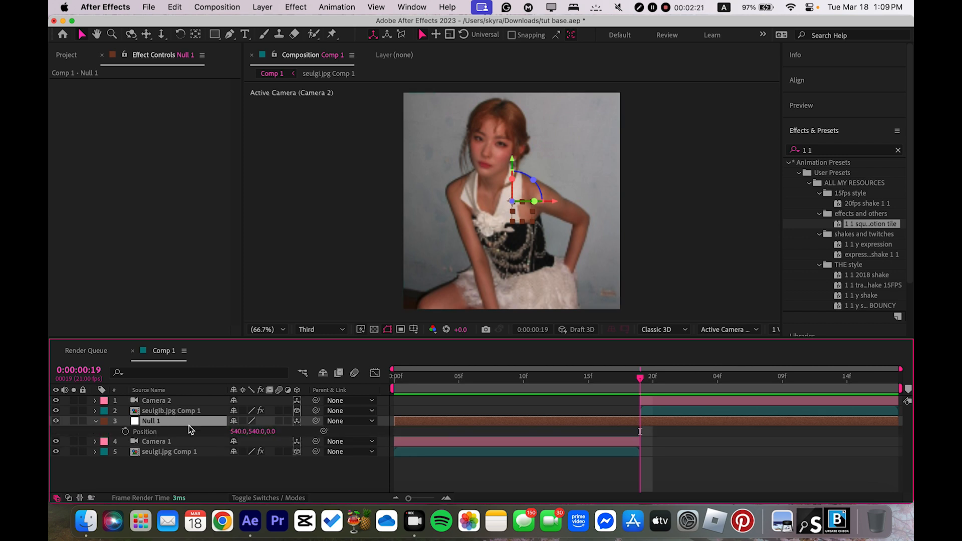
key(Return)
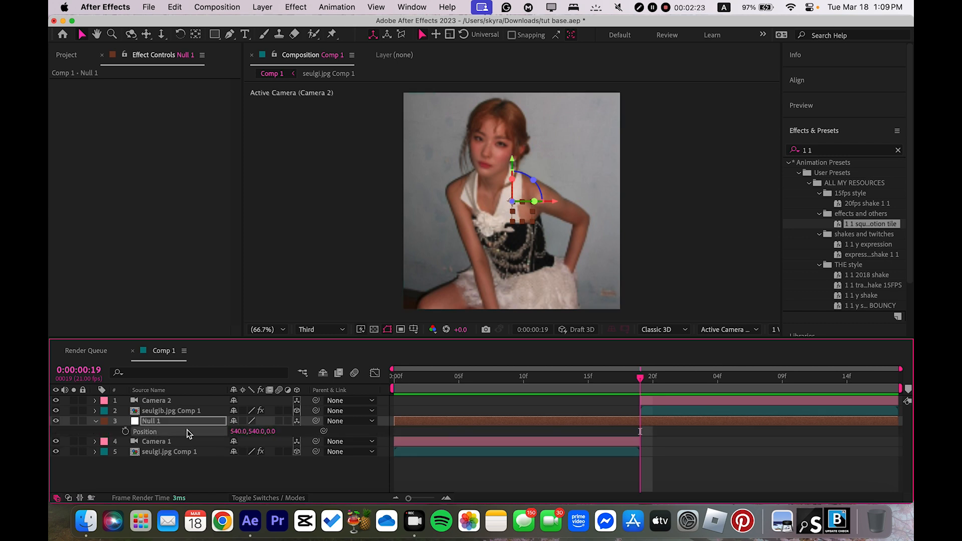
right_click(187, 430)
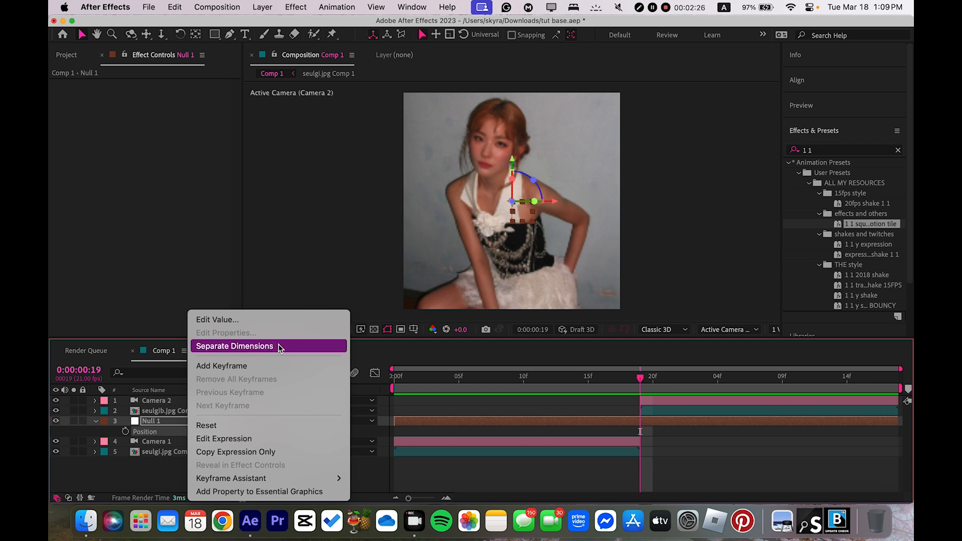
click(239, 347)
Split the null at 0:00:00:19, place its second half above Camera 2, and collapse the first half's position properties
drag(179, 421, 181, 399)
click(620, 432)
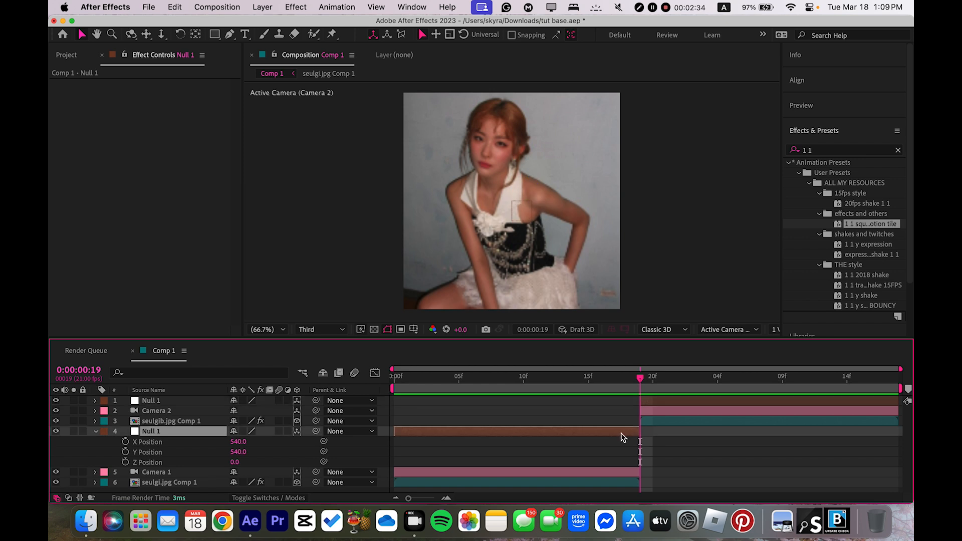
key(i)
key(p)
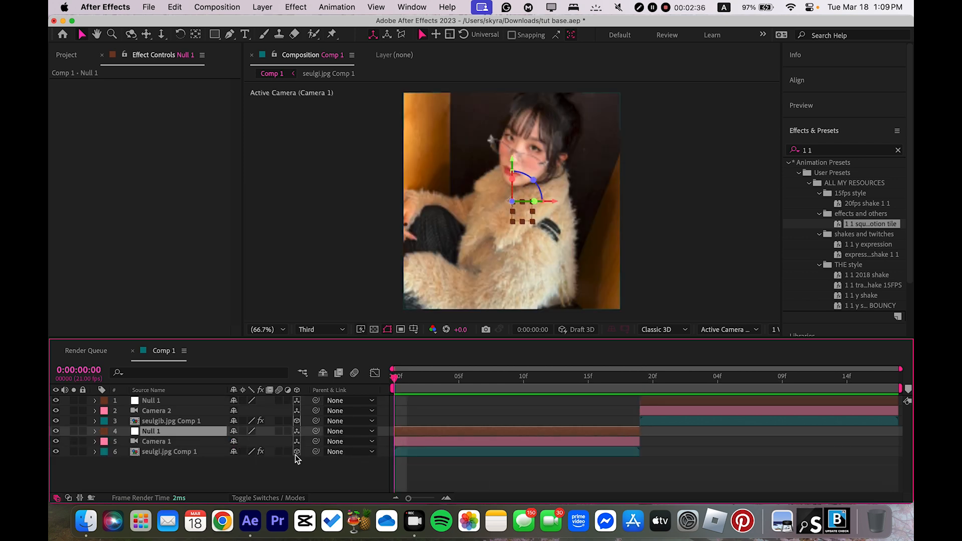
Parent Camera 1 to the null directly above it and Camera 2 to the null at the top of the layer stack
drag(316, 443, 166, 437)
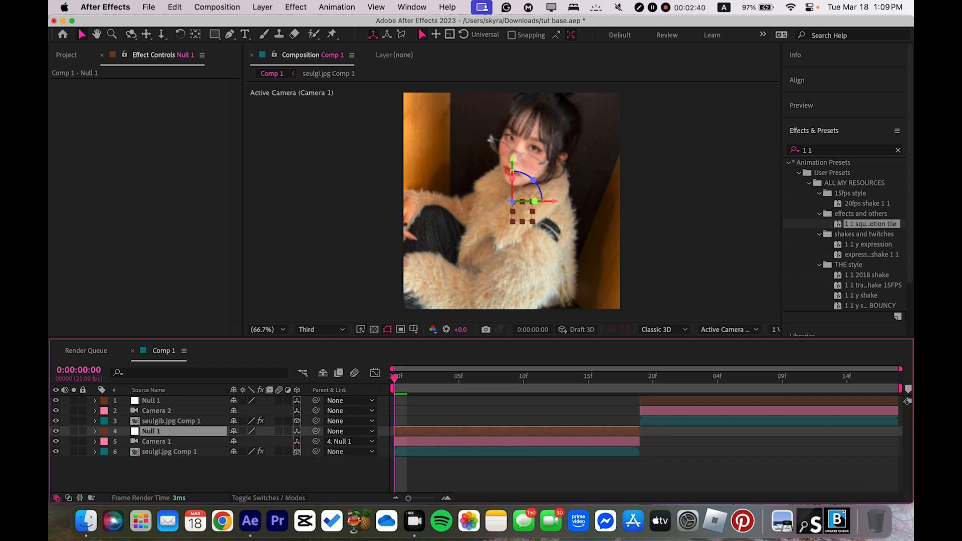
drag(317, 412, 160, 402)
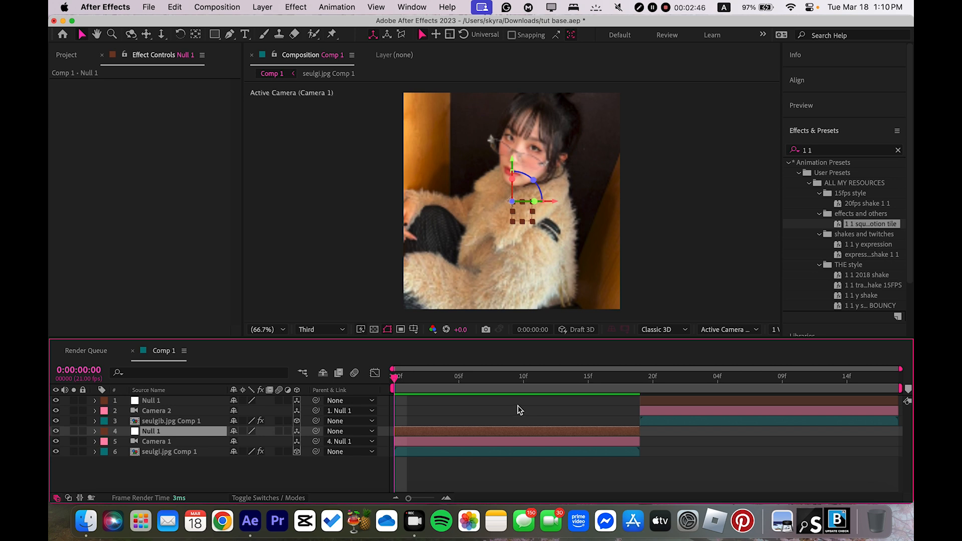
click(518, 406)
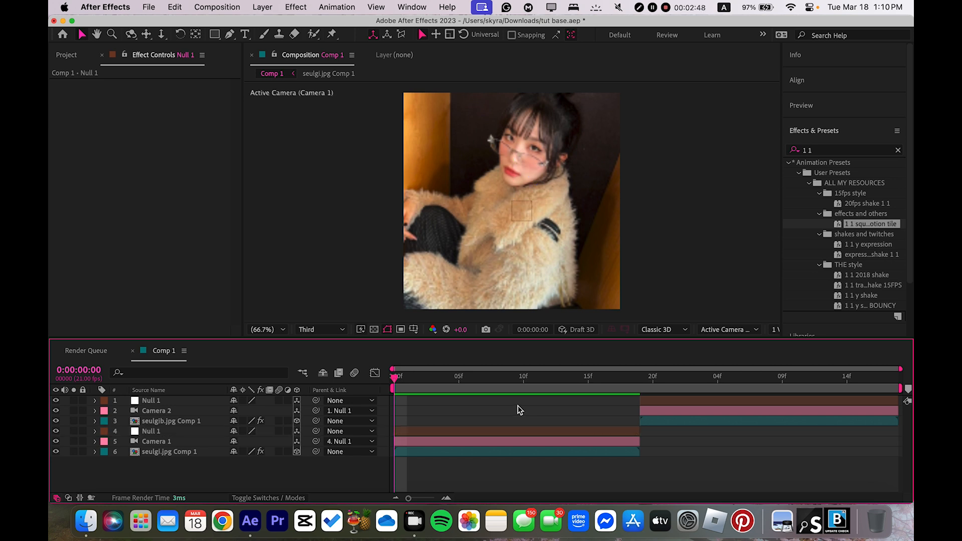
Set the scale of the first image's null above Camera 1 to 125% at the start of the composition
click(426, 432)
key(s)
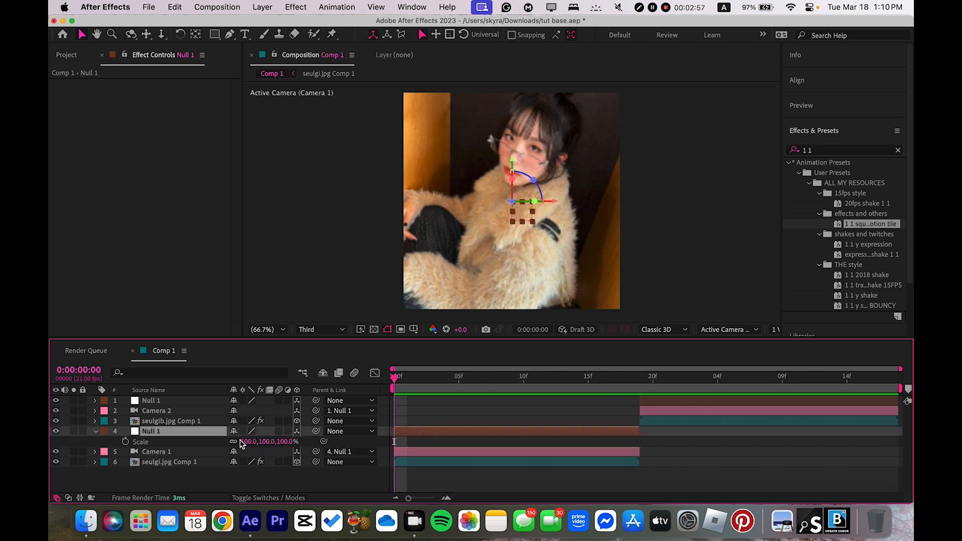
mouse_move(254, 441)
mouse_down()
mouse_move(270, 441)
mouse_move(245, 447)
mouse_up()
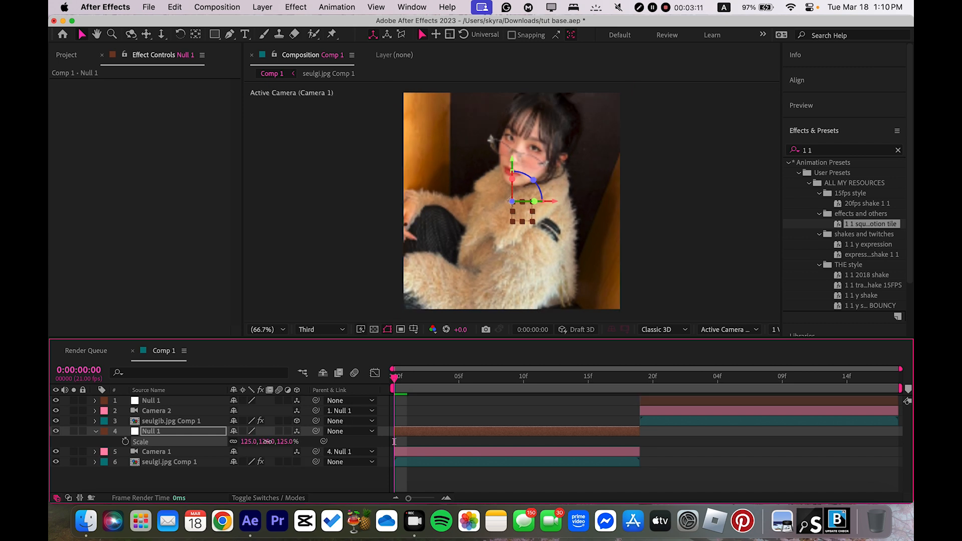
Reduce the scale of the null above Camera 1 to 79% and collapse its scale property
click(297, 462)
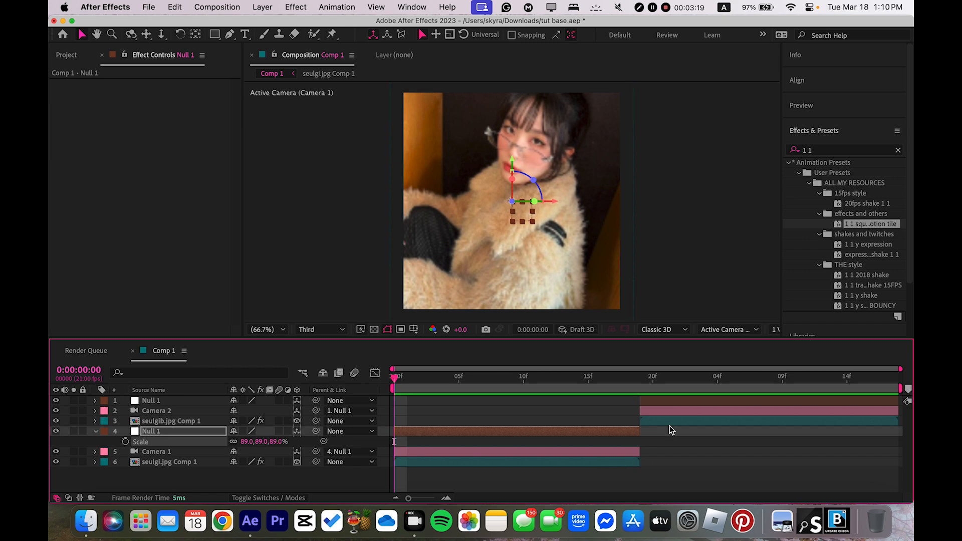
drag(247, 441, 240, 439)
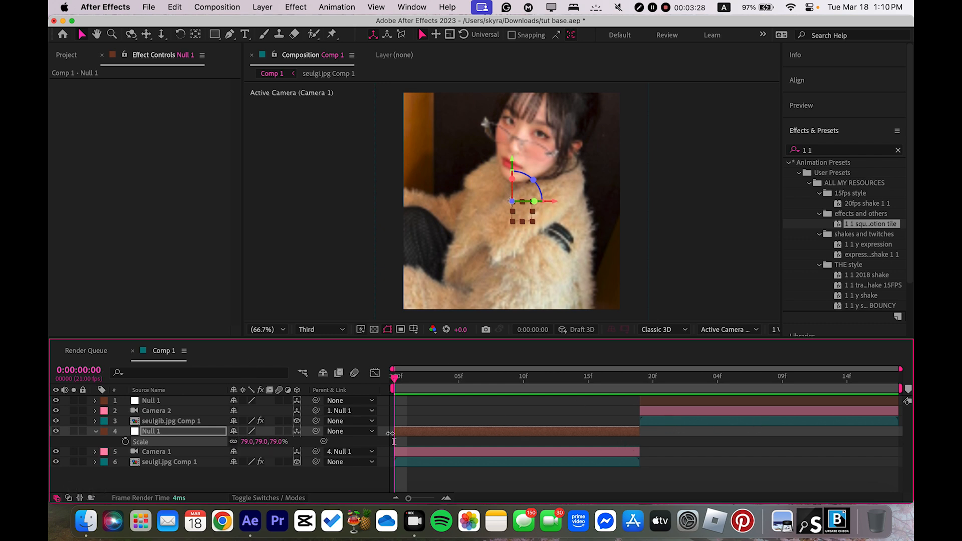
key(s)
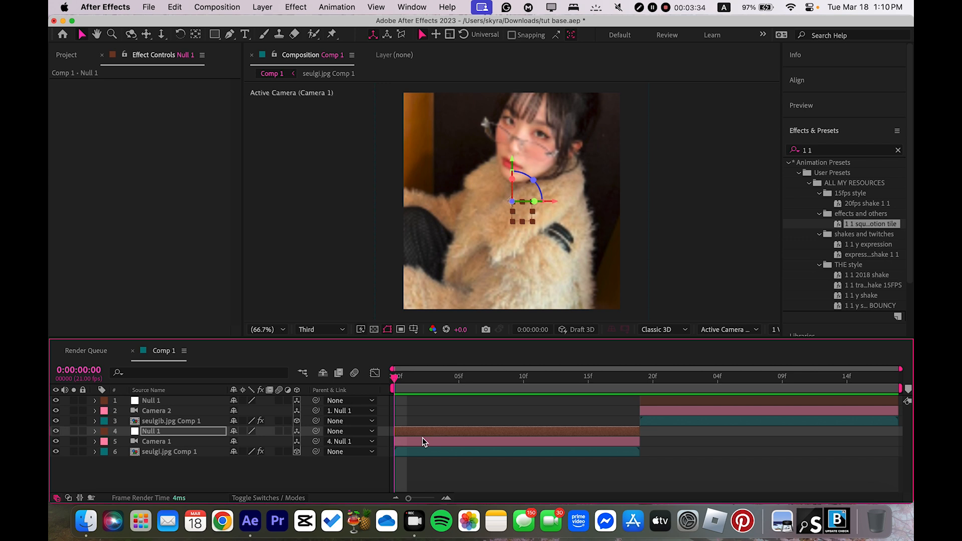
Keyframe the Z Position of the null above Camera 1 from 1597 at the composition start to 0 at 0:00:00:18
key(p)
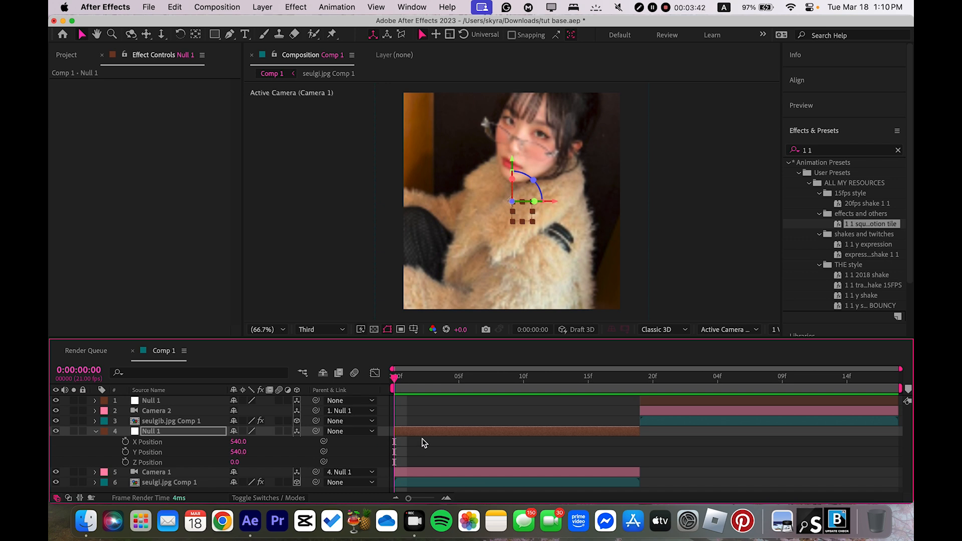
click(129, 462)
drag(394, 463, 630, 468)
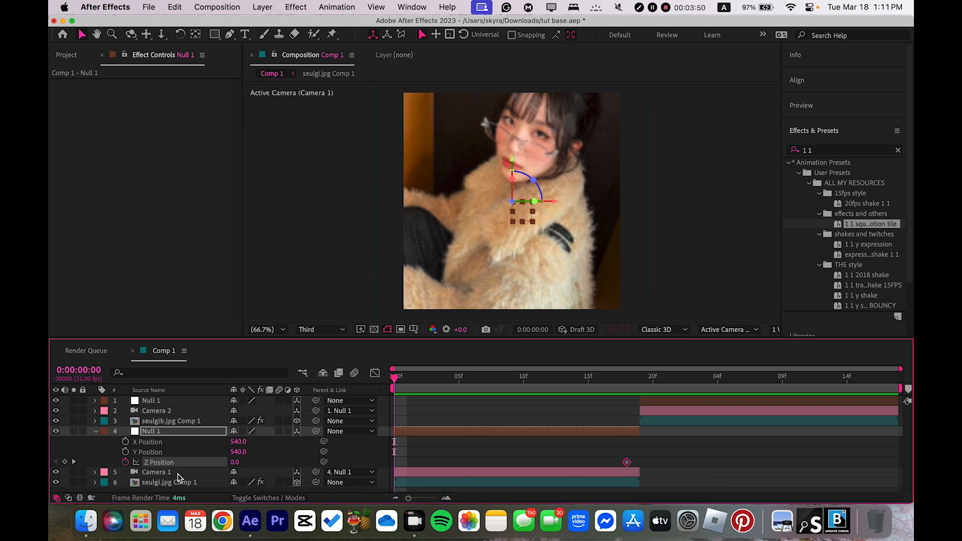
drag(235, 462, 481, 443)
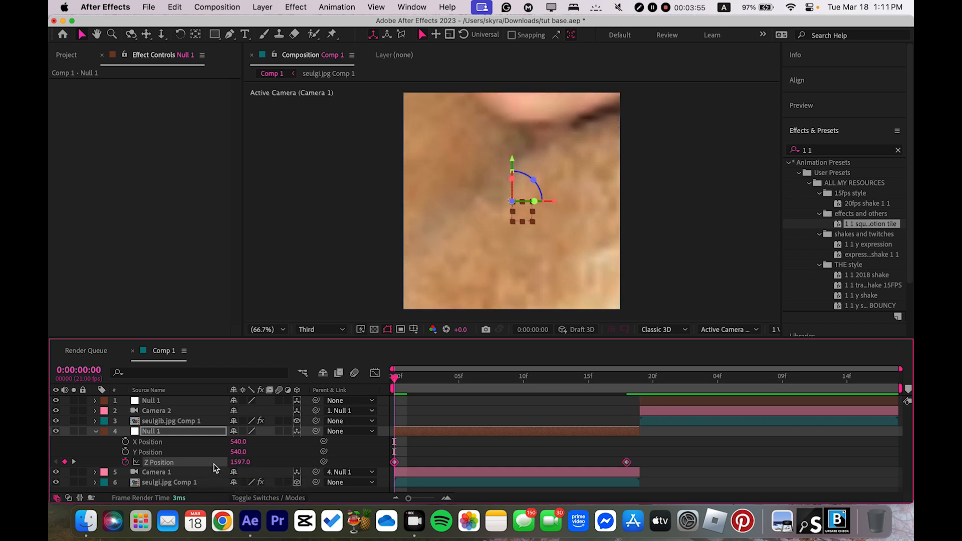
Ease the null's Z Position keyframes and shape the value curve to drop steeply at the start and flatten out, previewing the motion
key(F9)
click(374, 373)
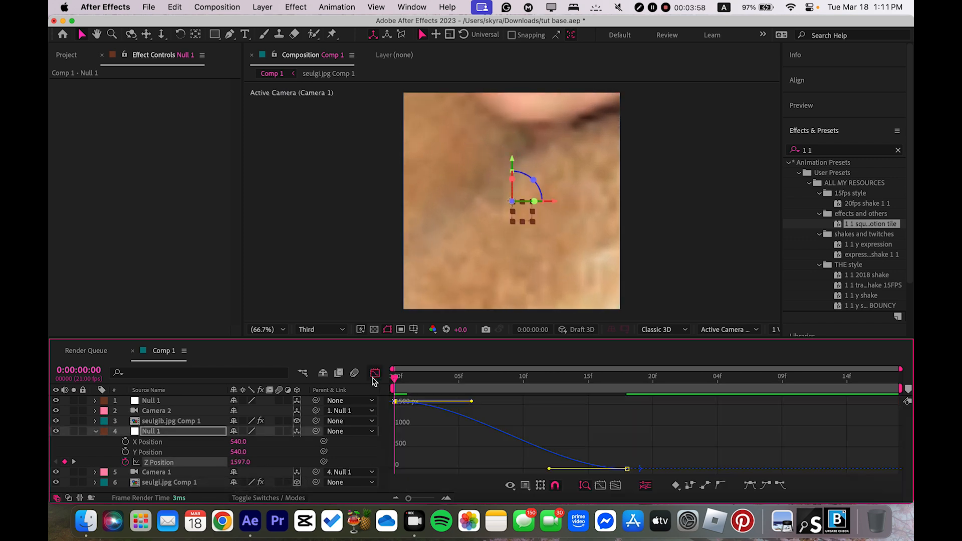
drag(471, 401, 346, 460)
drag(549, 469, 403, 473)
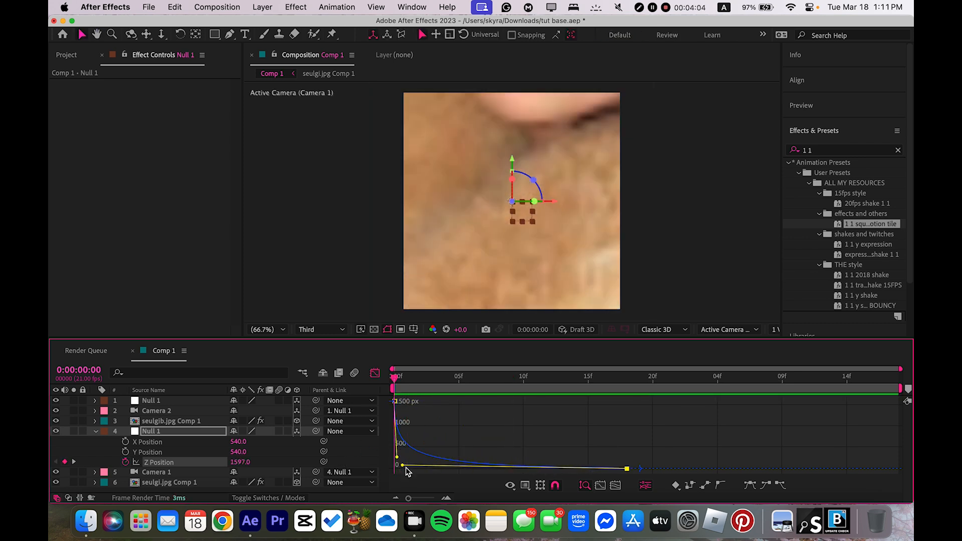
key(space)
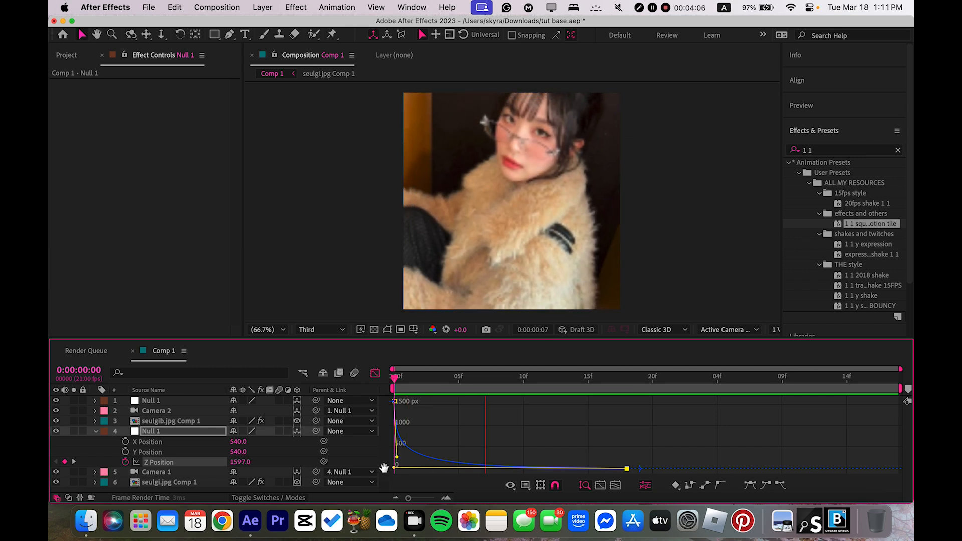
key(space)
drag(397, 457, 397, 463)
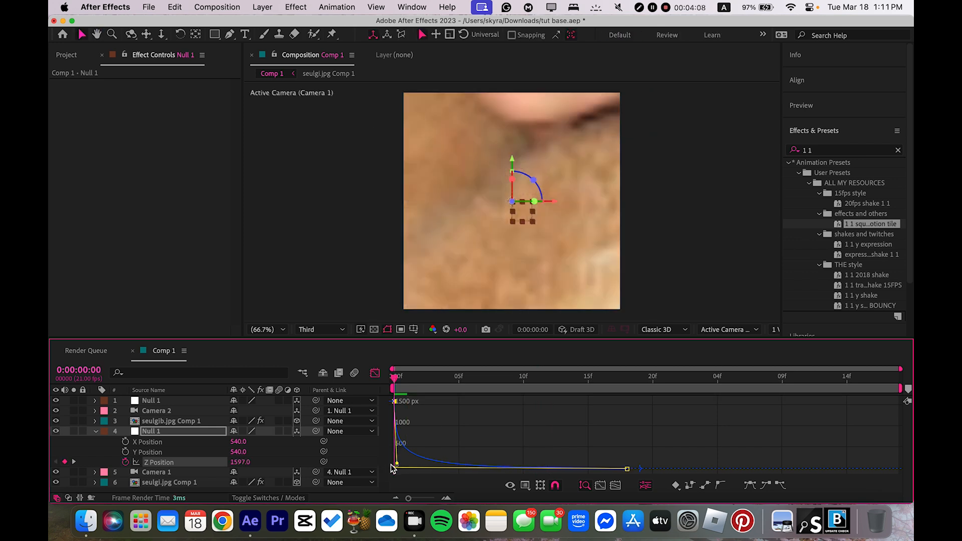
key(space)
key(space)
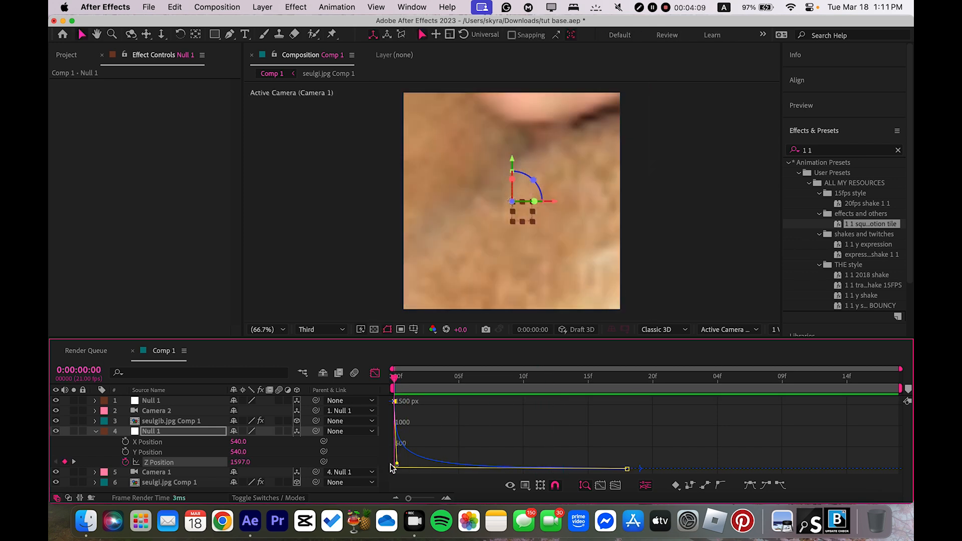
click(375, 373)
key(u)
Add an adjustment layer directly above the first image's comp, trim it to that comp's end, and name it "wiggle"
click(411, 455)
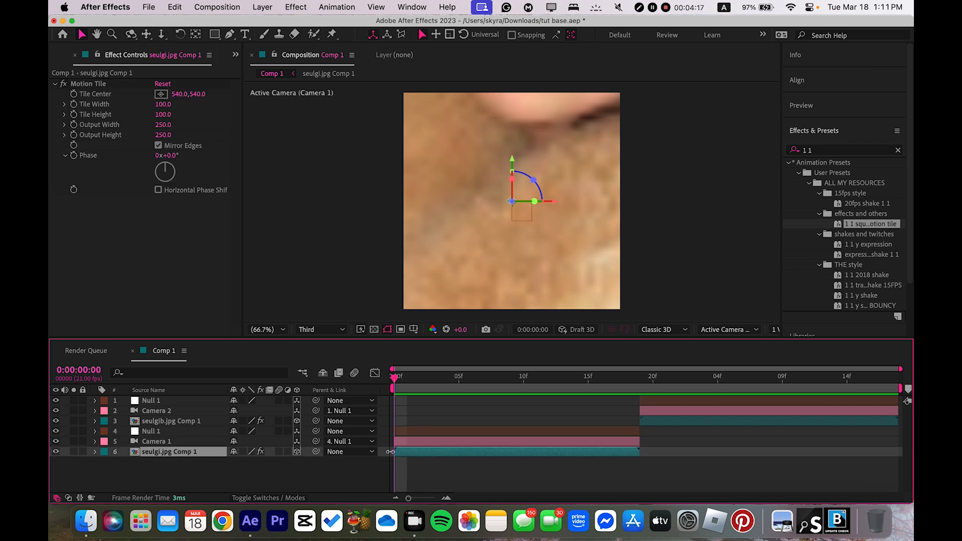
click(419, 433)
click(437, 453)
key(super+alt+y)
drag(900, 451, 641, 455)
key(Return)
text(wiggle)
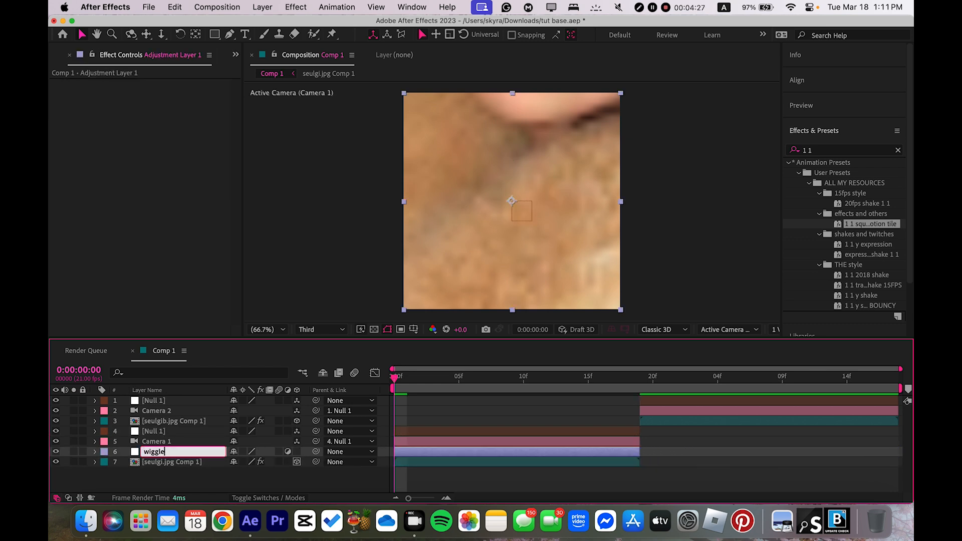
key(Return)
Find the Wigglerama preset and apply it to the wiggle layer
click(820, 150)
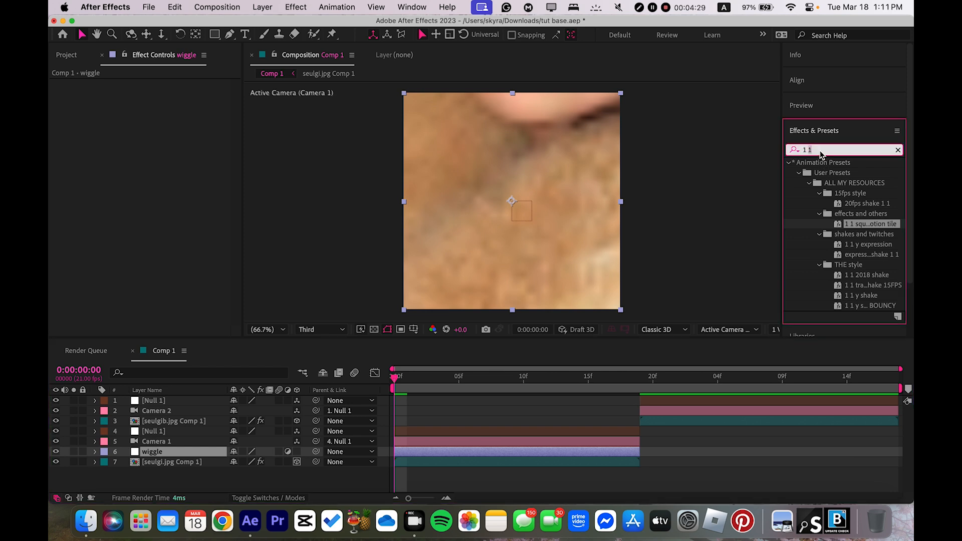
text(wiggler)
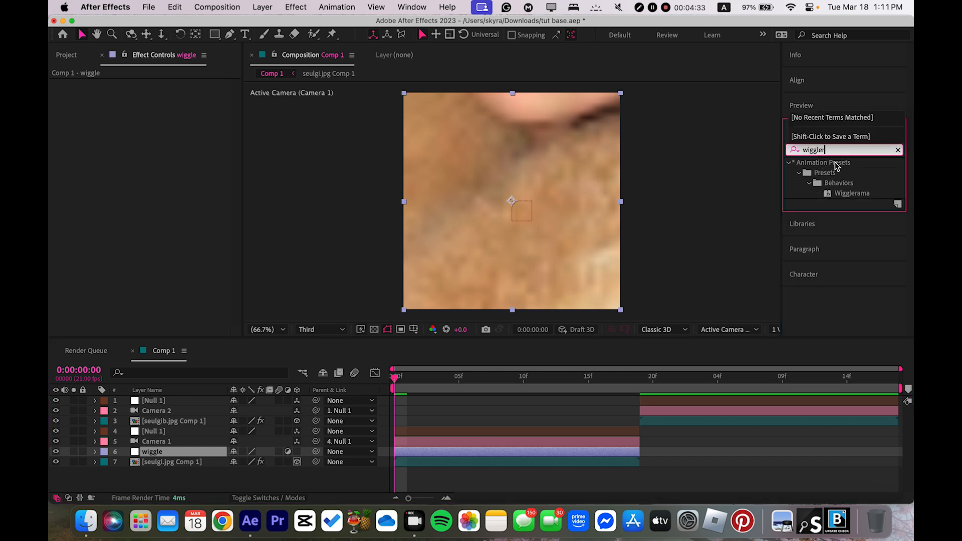
double_click(858, 195)
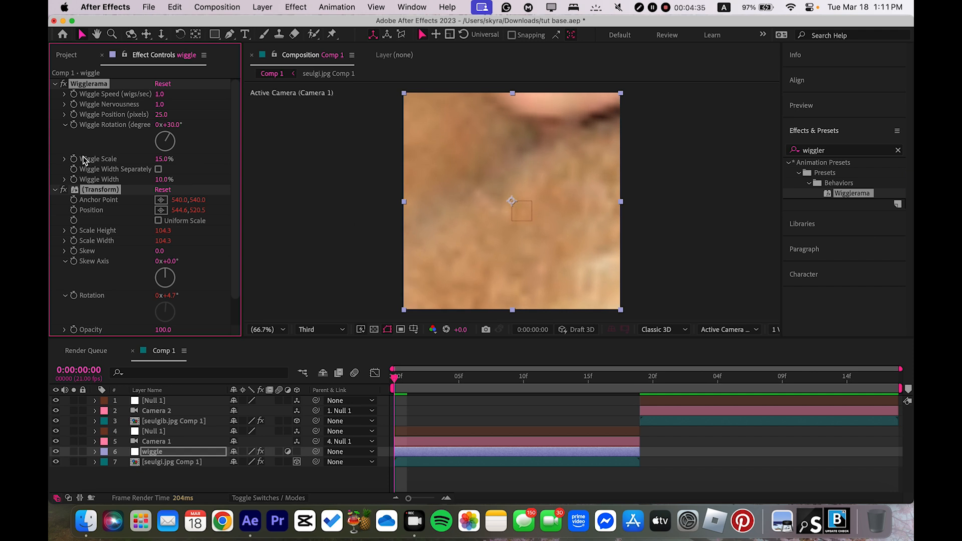
click(196, 165)
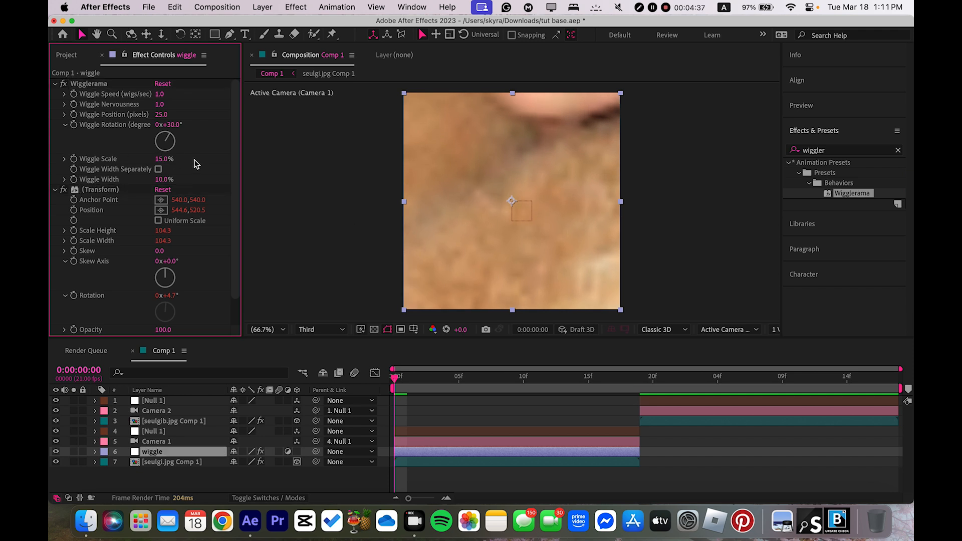
Set Wigglerama's Wiggle Speed to 0.5 and Wiggle Rotation to 3° on the wiggle layer
click(161, 95)
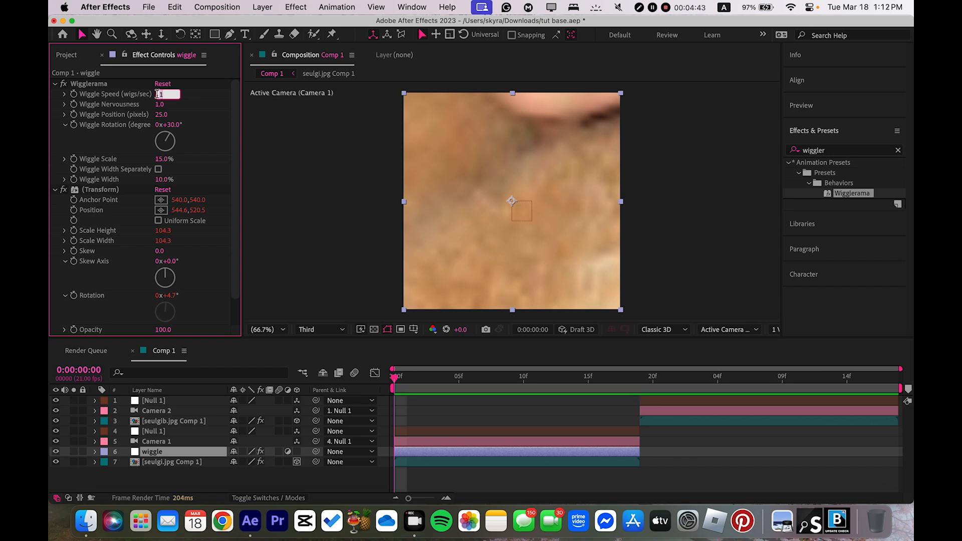
text(.5)
key(Return)
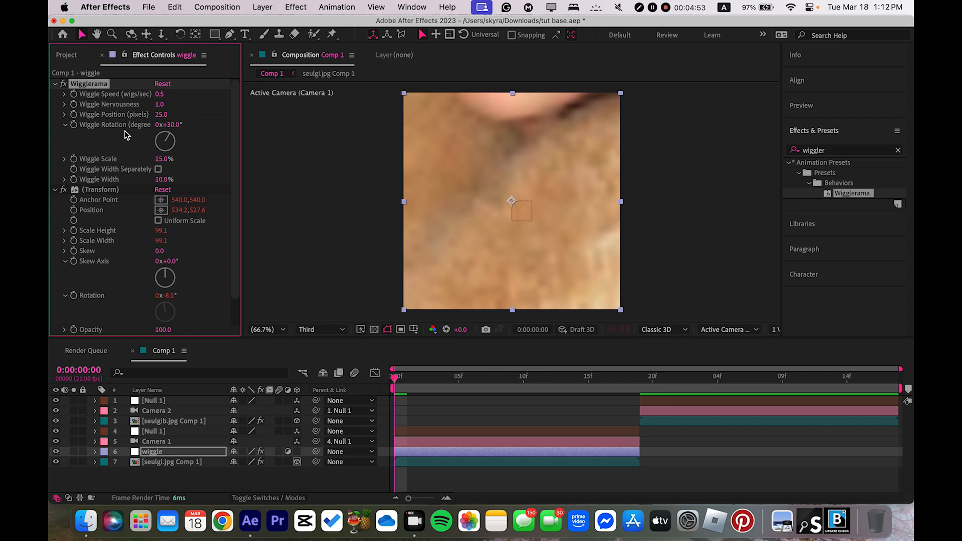
click(172, 125)
text(3)
key(Return)
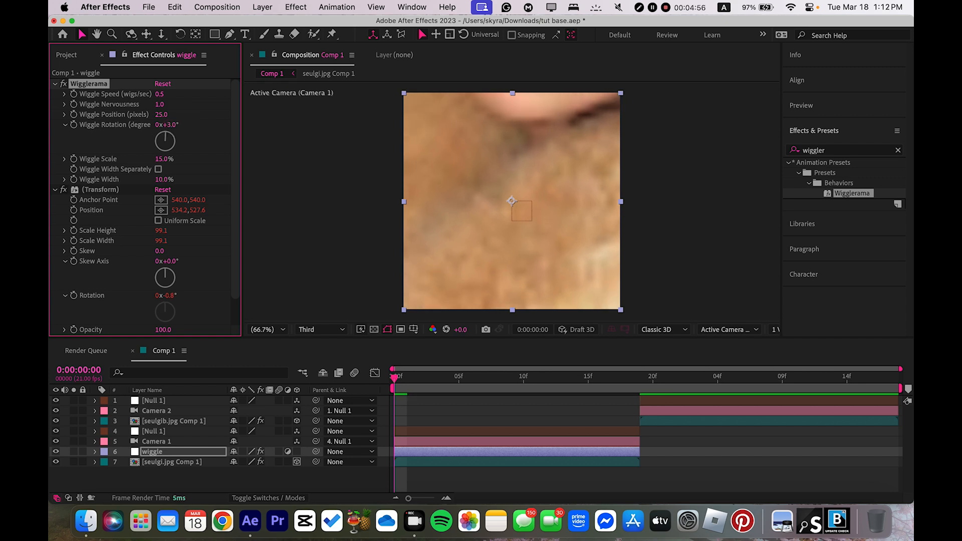
Set Wigglerama's Wiggle Scale and Wiggle Width to 0% and preview the movement
click(166, 159)
text(0)
key(Return)
click(163, 179)
text(0)
key(Return)
key(space)
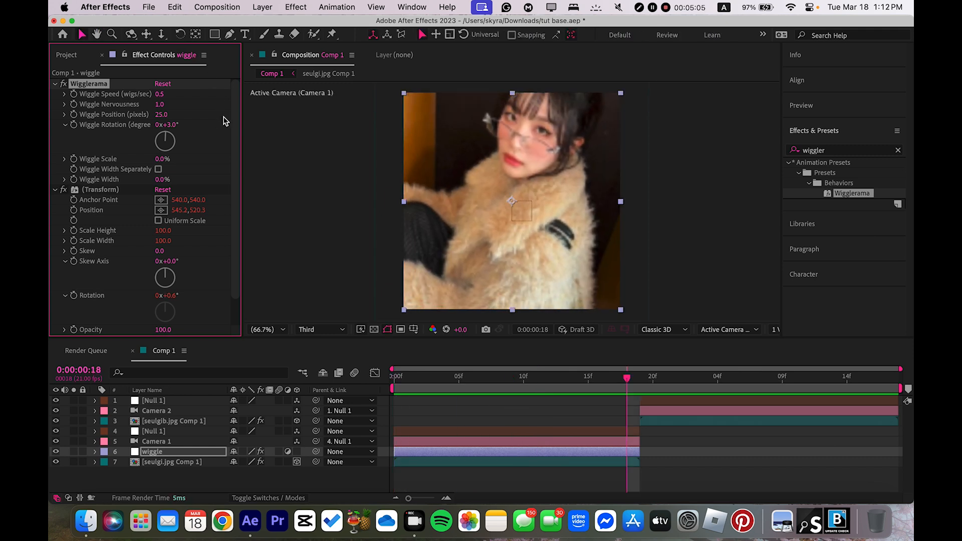
Set Wigglerama's Wiggle Rotation to -2° and return to the start of the composition
click(173, 125)
text(-)
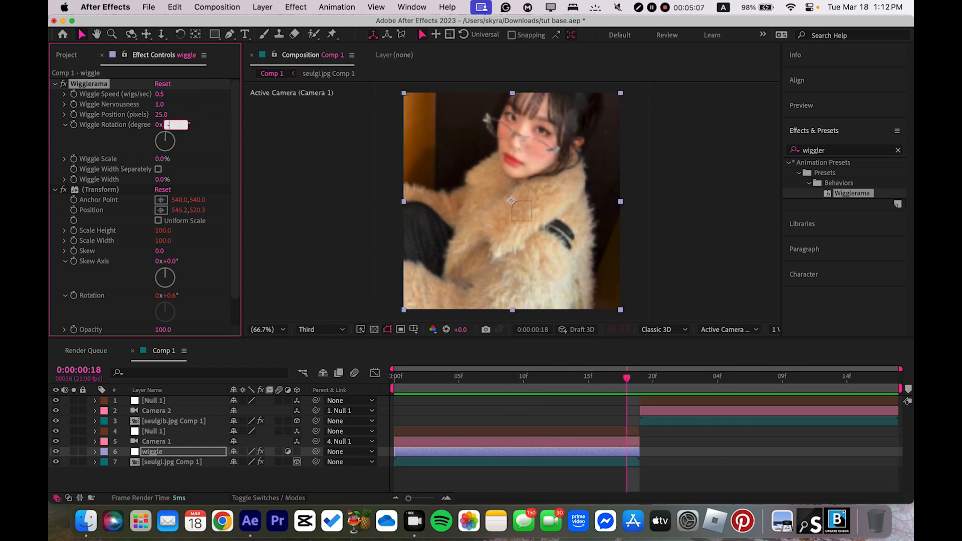
text(2)
key(Return)
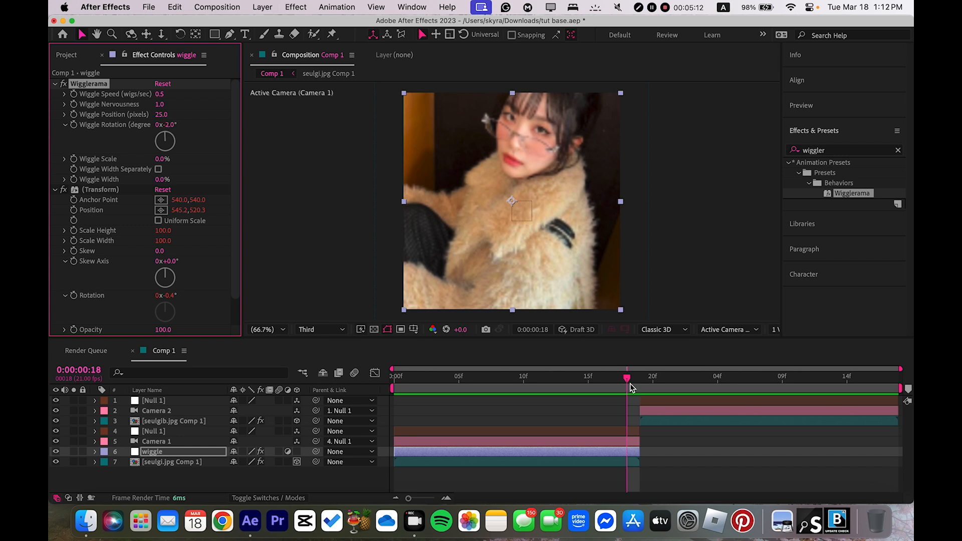
click(629, 451)
key(Home)
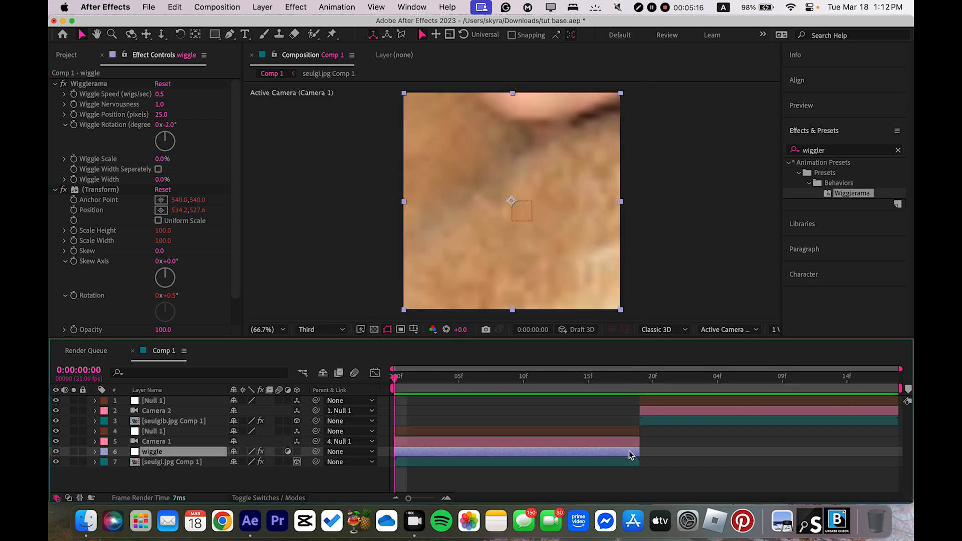
Add an adjustment layer above the first image's null and trim it to end with that null
click(621, 431)
key(o)
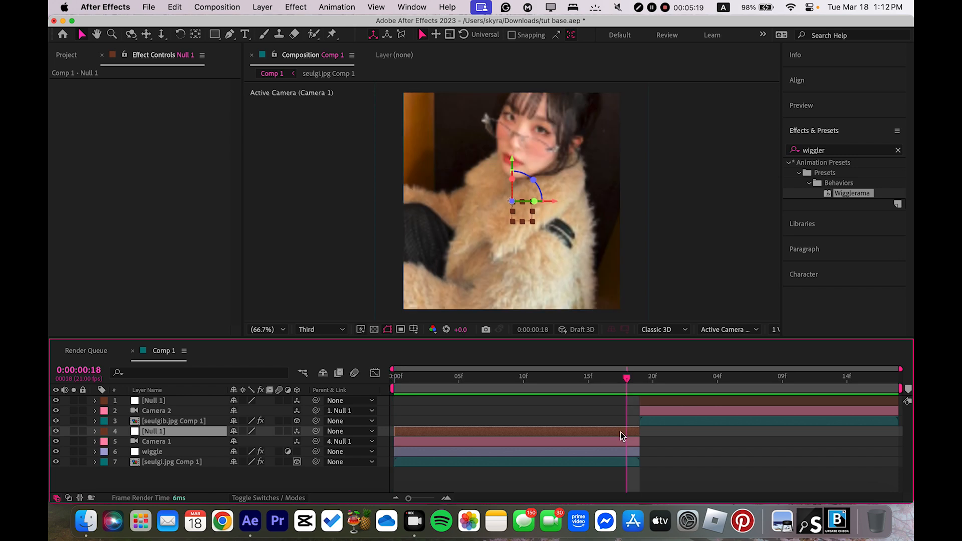
key(alt+super+y)
key(alt+bracketright)
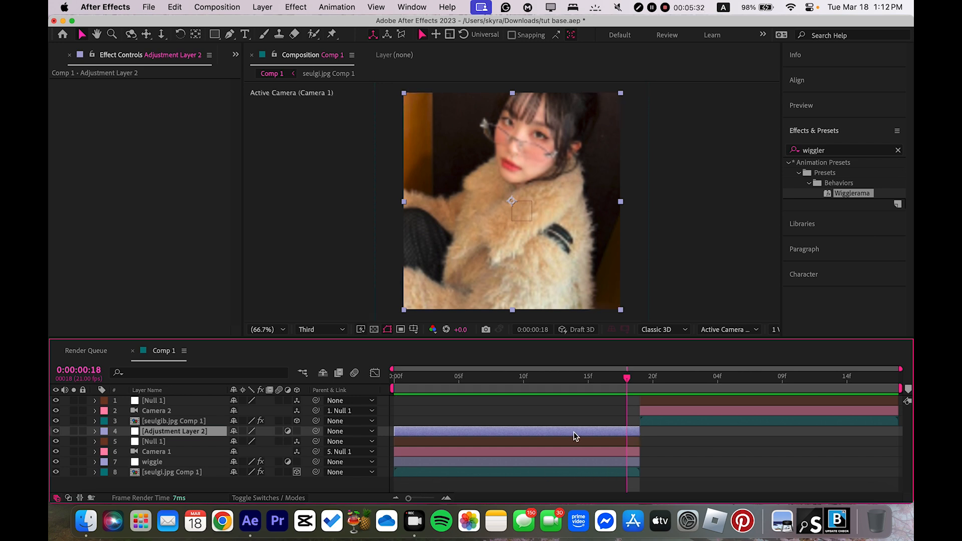
Rename the new adjustment layer "brightness" and give it a purple label colour
key(Return)
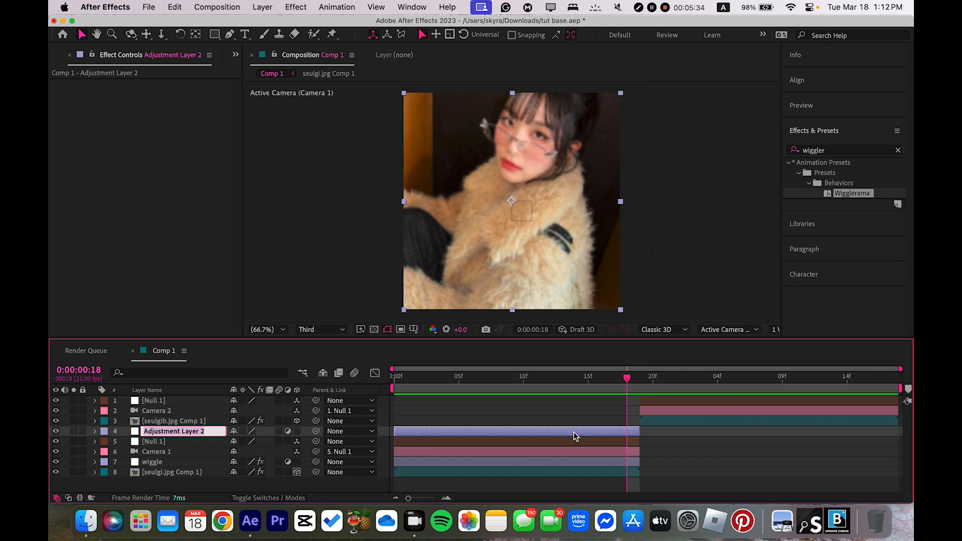
text(brightne)
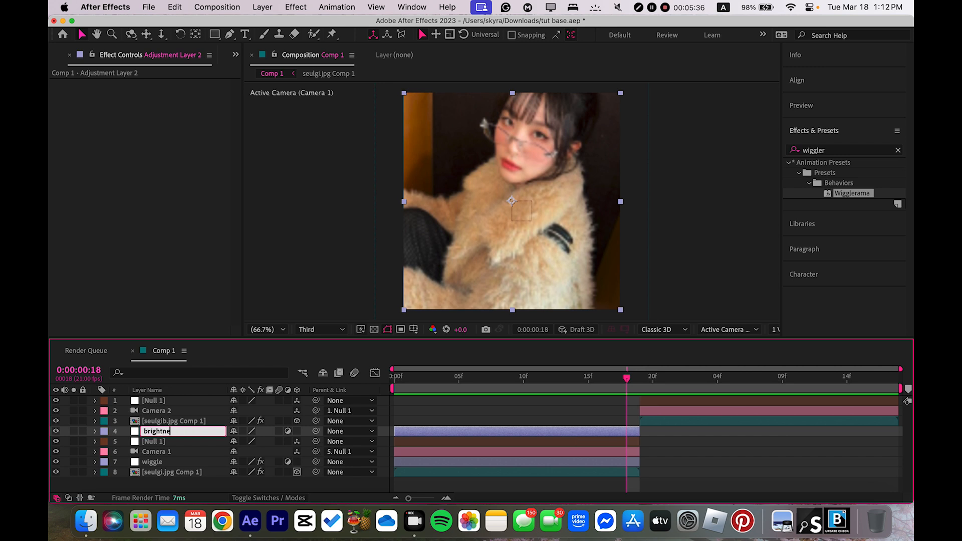
text(ss)
key(Return)
click(104, 430)
click(131, 391)
key(Home)
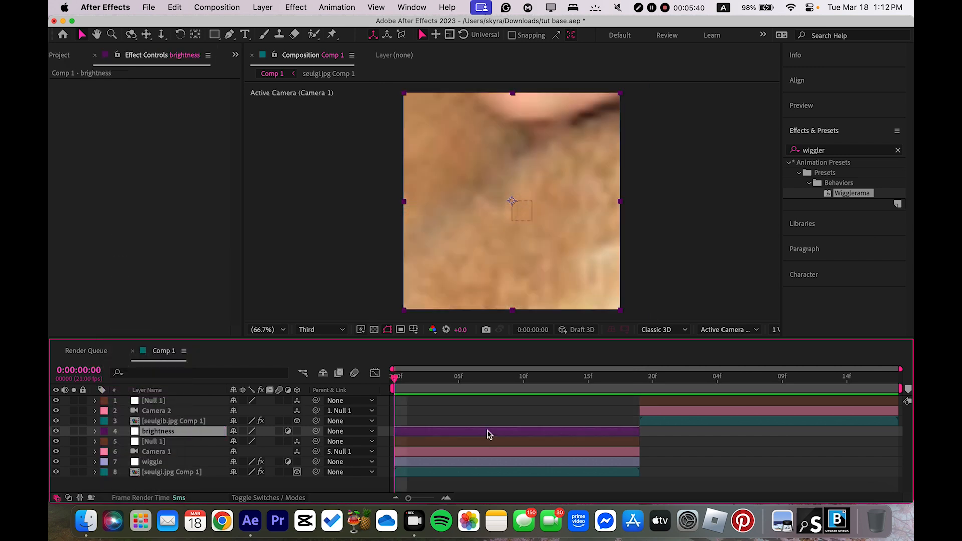
Apply the Color Correction effect Brightness & Contrast to the brightness layer and enable keyframing for Brightness at the composition start
click(829, 150)
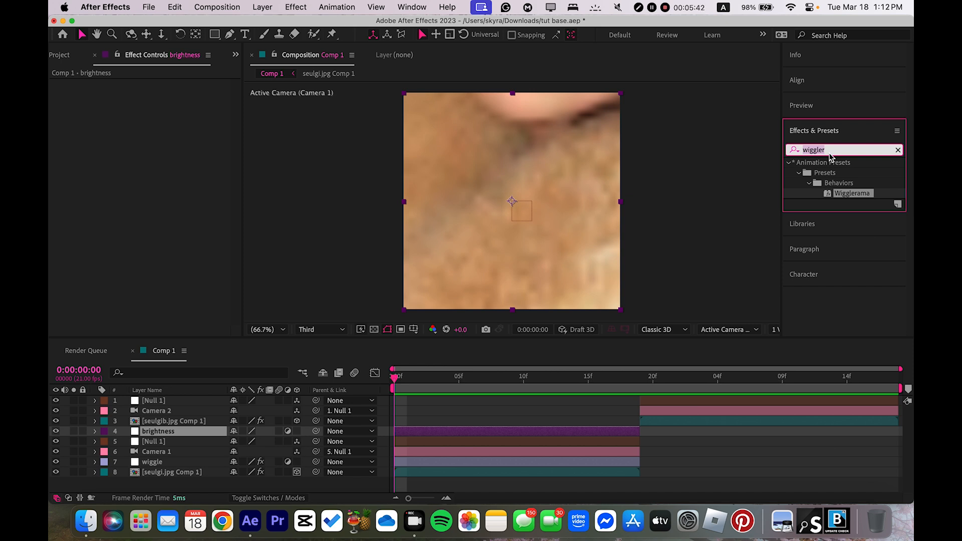
text(brightnes)
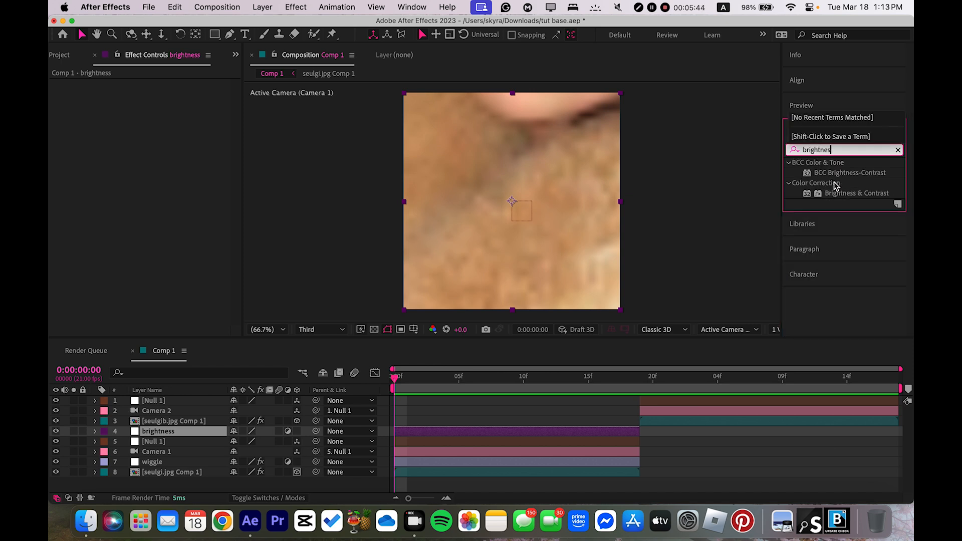
double_click(836, 191)
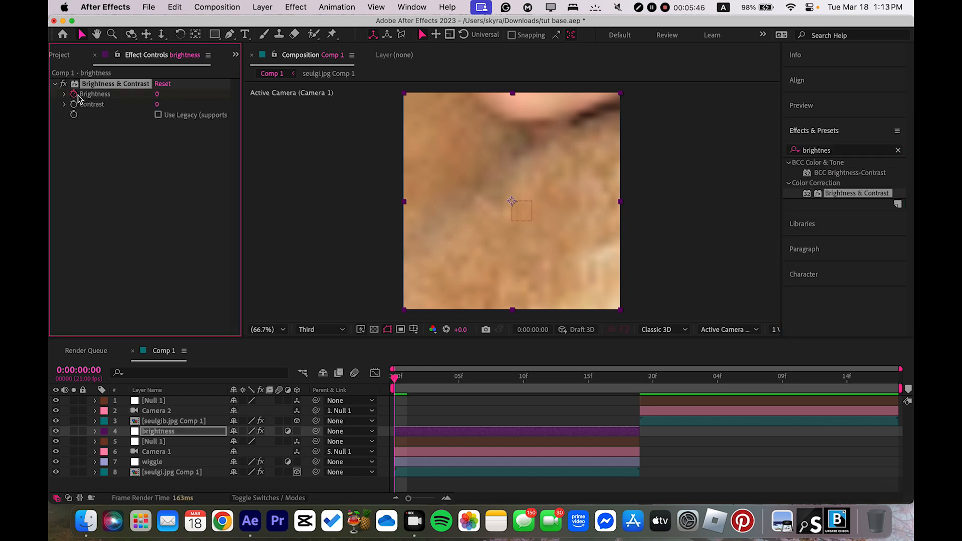
Animate Brightness with eased keyframes from 70 at the composition start to 0 at 0:00:00:18
drag(401, 457, 630, 471)
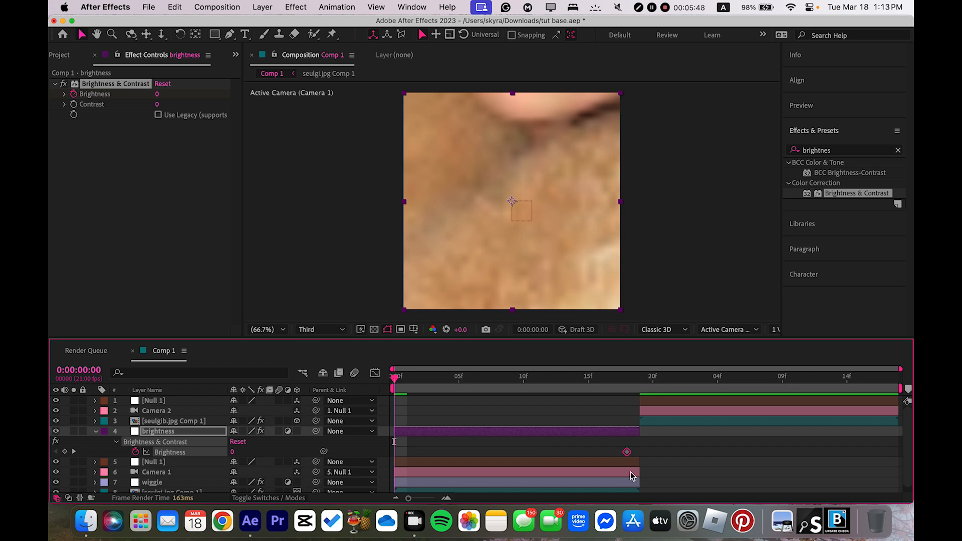
drag(233, 452, 275, 452)
click(204, 449)
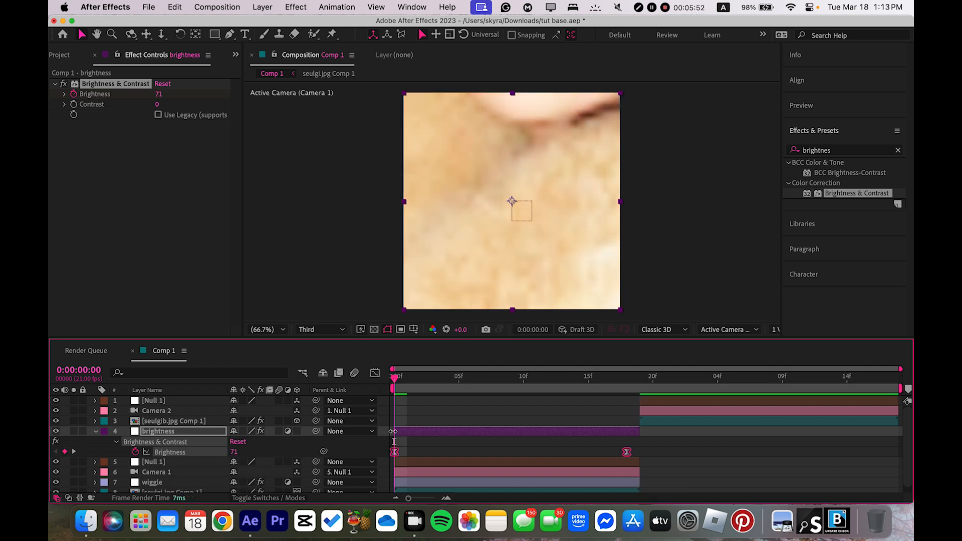
click(234, 452)
text(70)
key(Return)
Steepen the start of the Brightness value curve in the graph editor and preview the fade
click(375, 373)
drag(473, 402, 358, 439)
key(space)
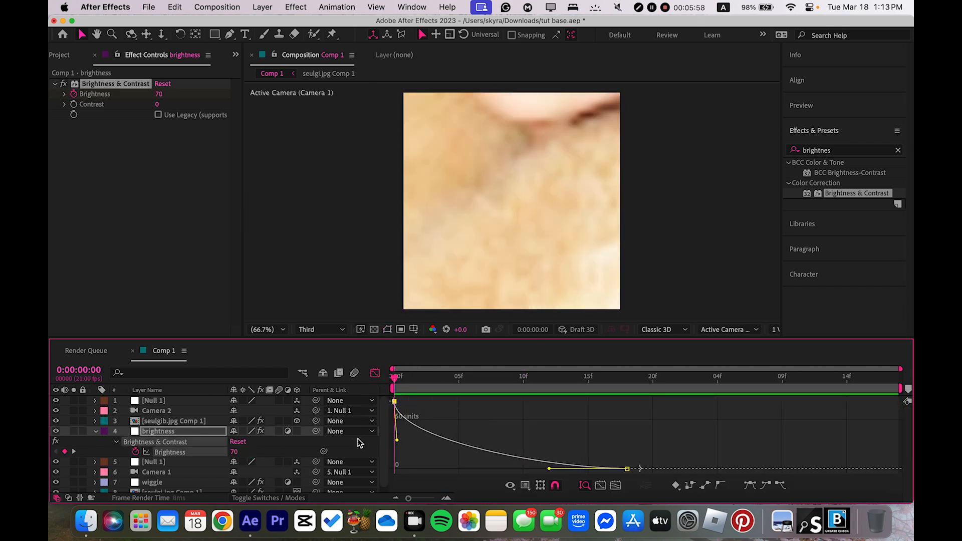
Pull the first Brightness keyframe's curve handle further down for a sharper fade, preview it and leave the graph editor
key(space)
drag(396, 441, 396, 455)
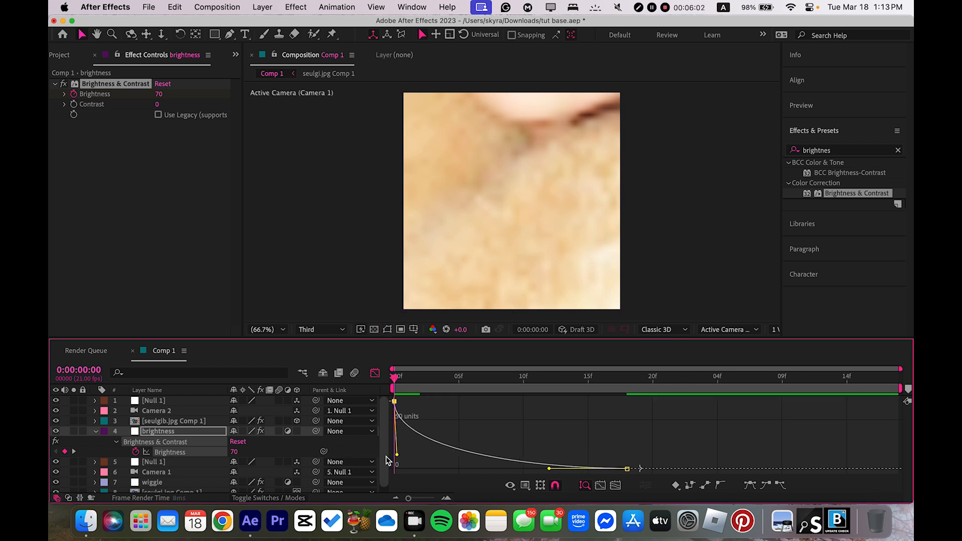
key(space)
click(374, 373)
key(space)
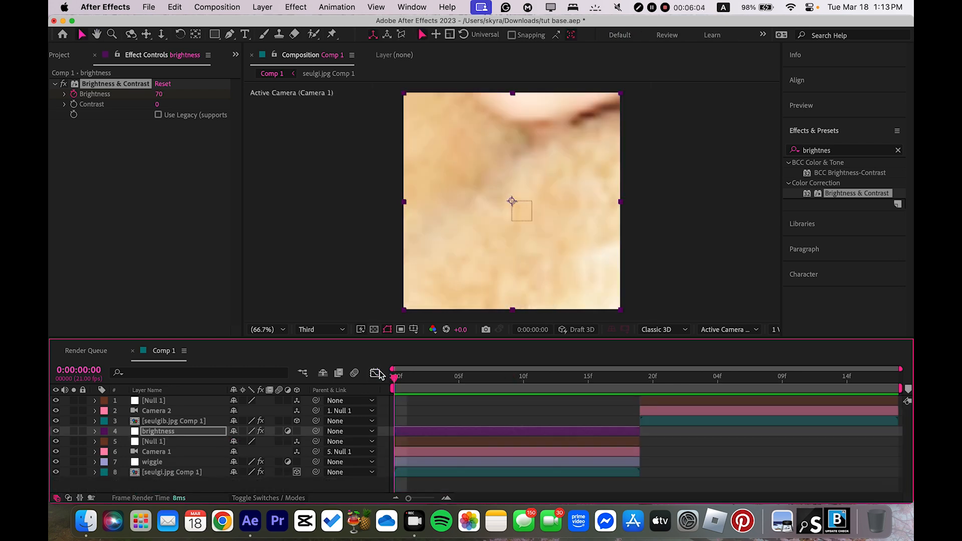
Add an adjustment layer ending where the first image ends, name it "warp" and give it a red label colour
key(super+alt+y)
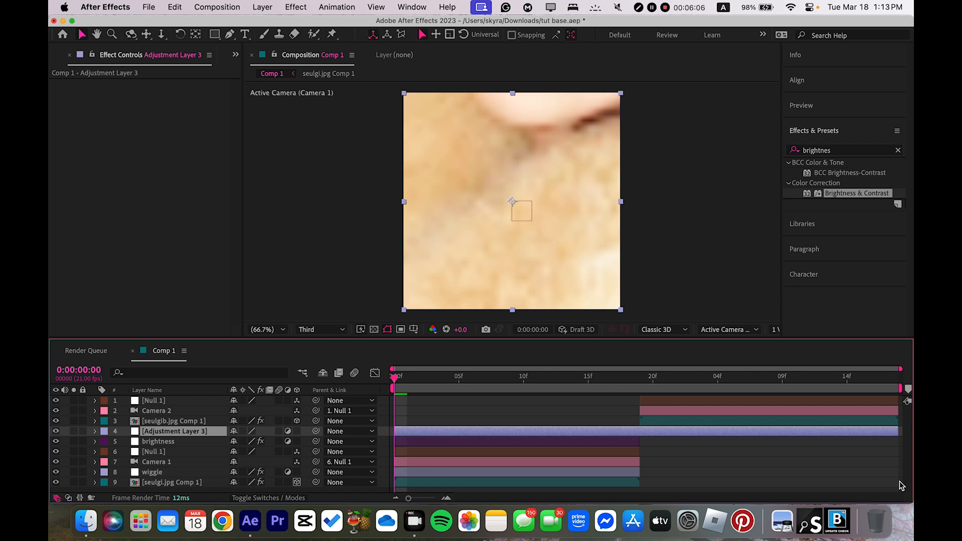
drag(906, 436, 642, 433)
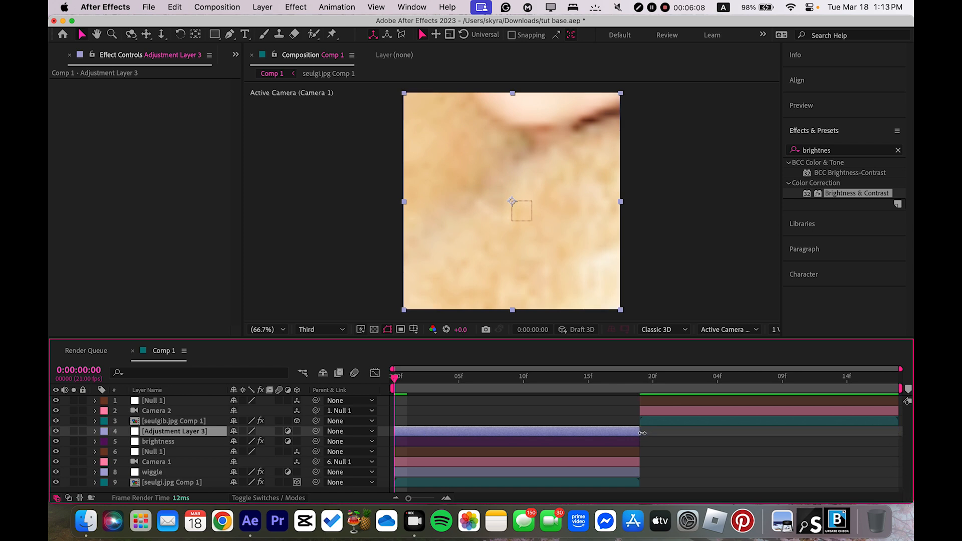
key(Return)
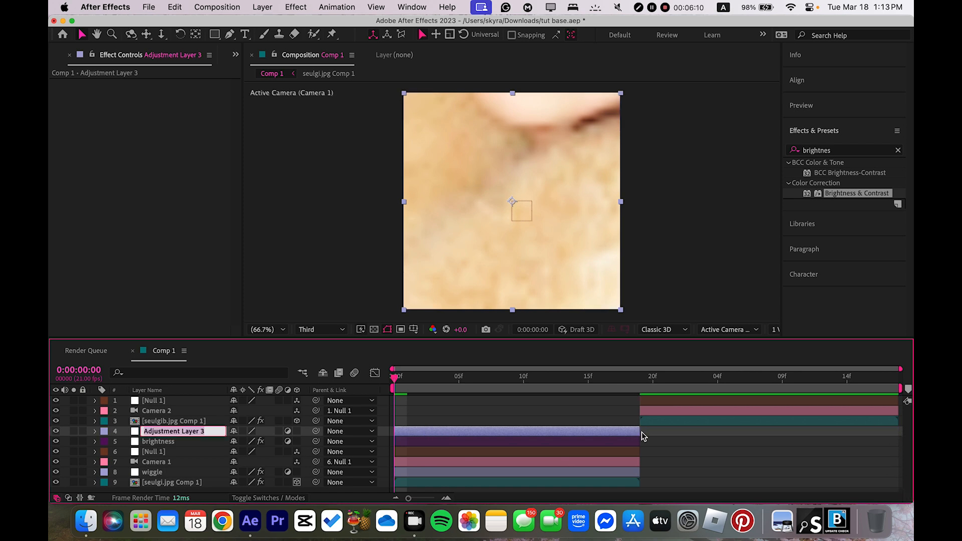
text(warp)
key(Return)
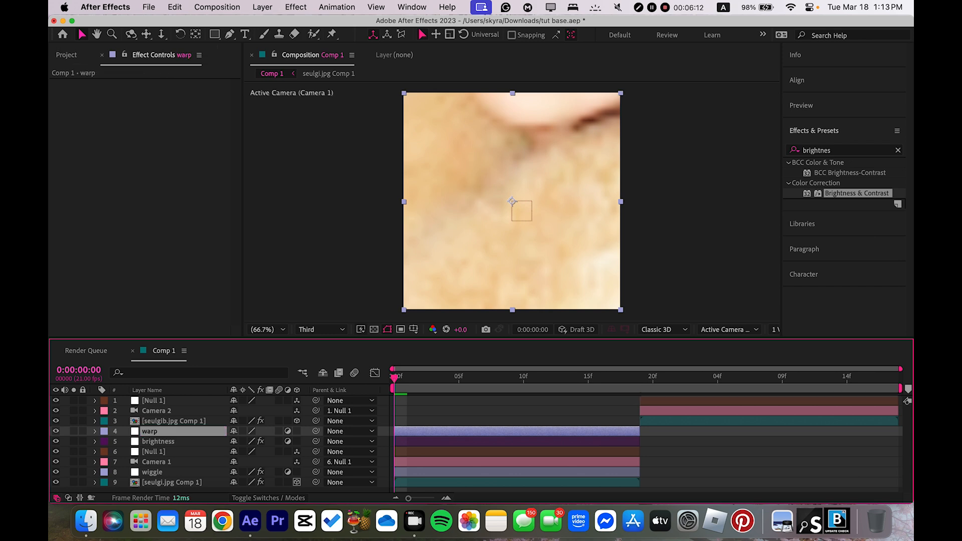
click(105, 432)
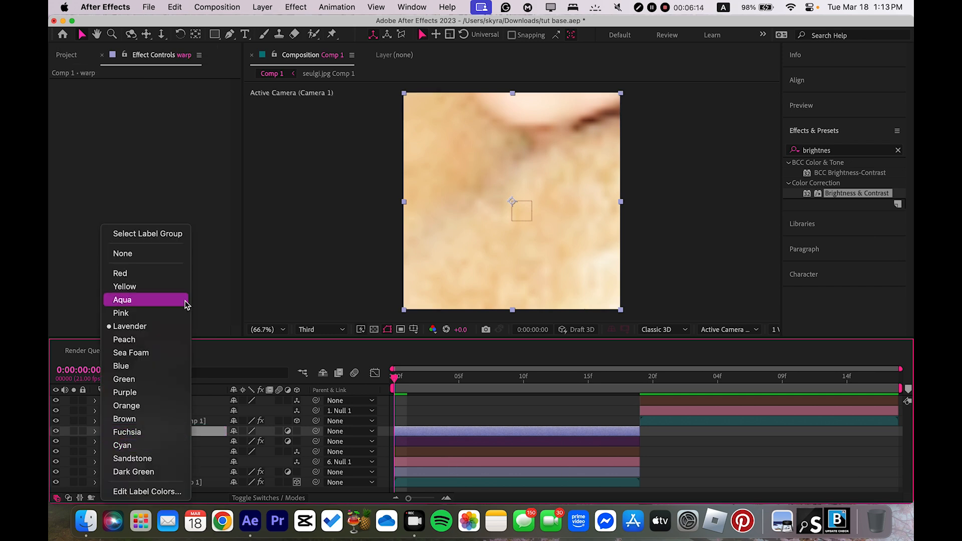
click(151, 274)
Apply the Distort effect Warp to the warp layer and set its Warp Style to FishEye
key(o)
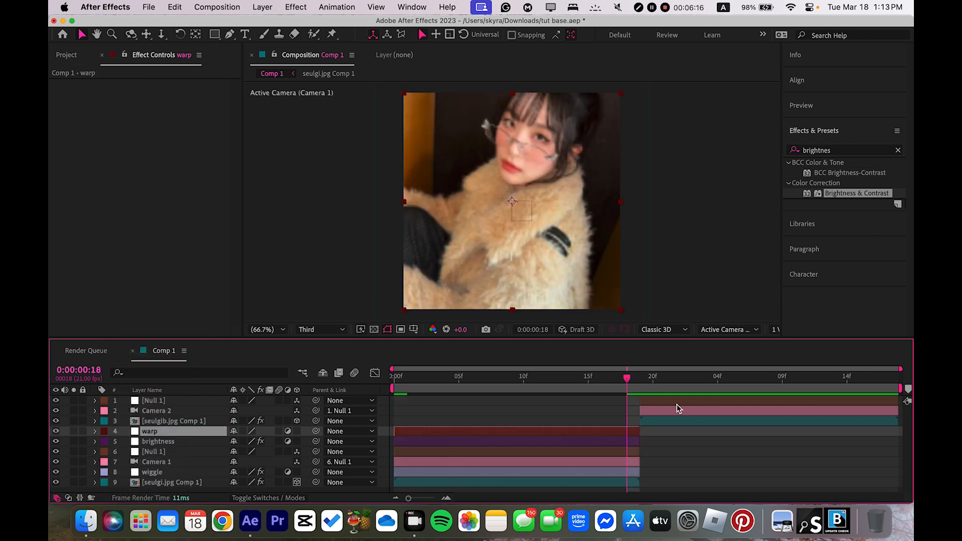
click(836, 152)
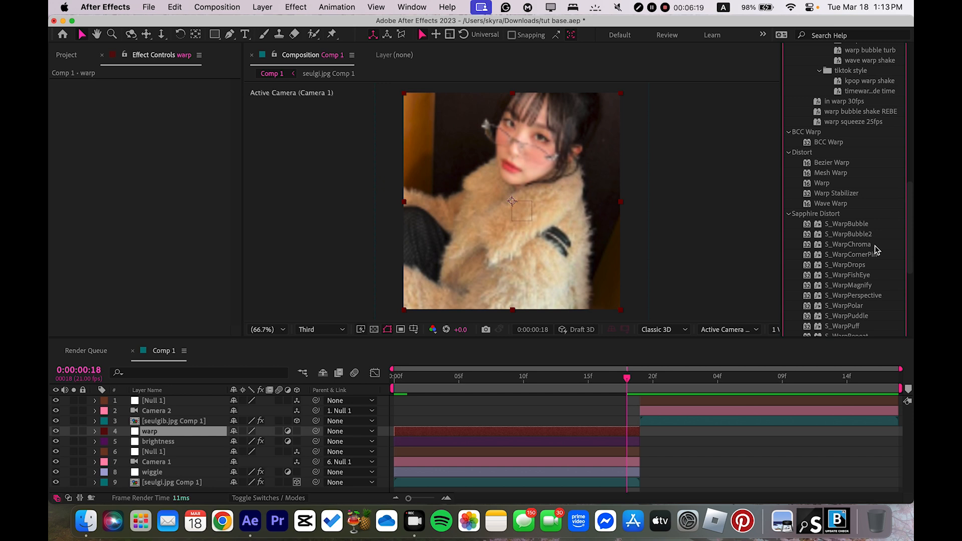
click(825, 185)
drag(826, 190, 630, 431)
click(183, 96)
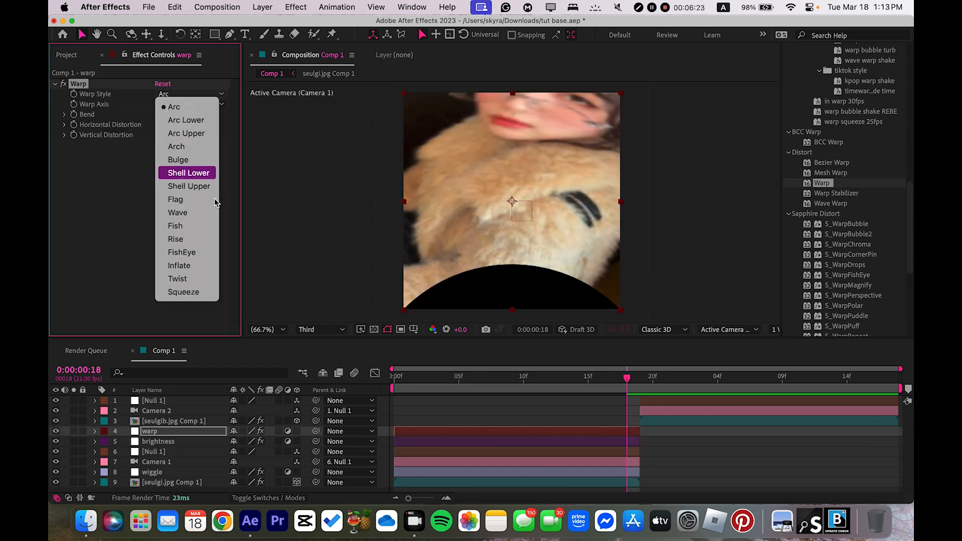
click(206, 252)
Animate the Warp effect's Bend with eased keyframes from 0 at 0:00:00:13 to -100 at 0:00:00:18
click(162, 115)
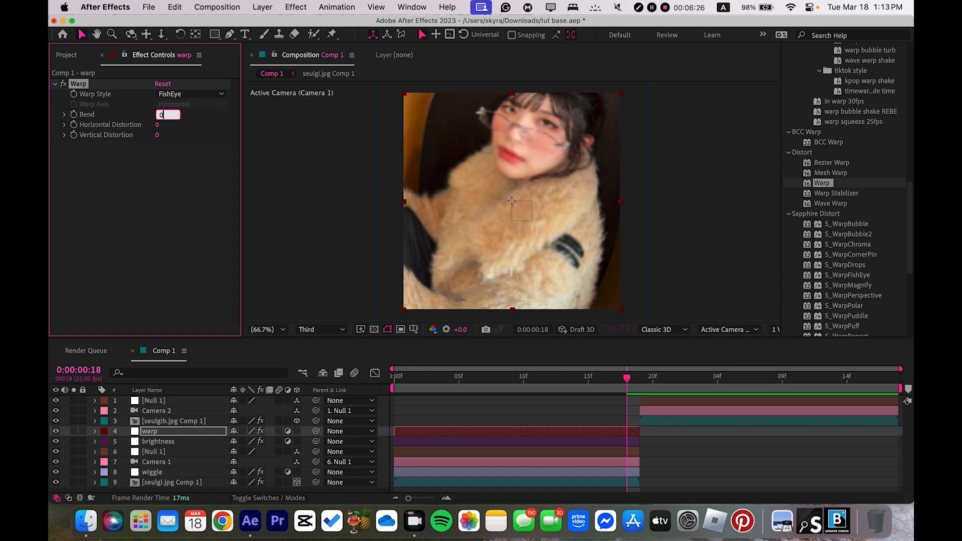
text(0)
key(Return)
key(u)
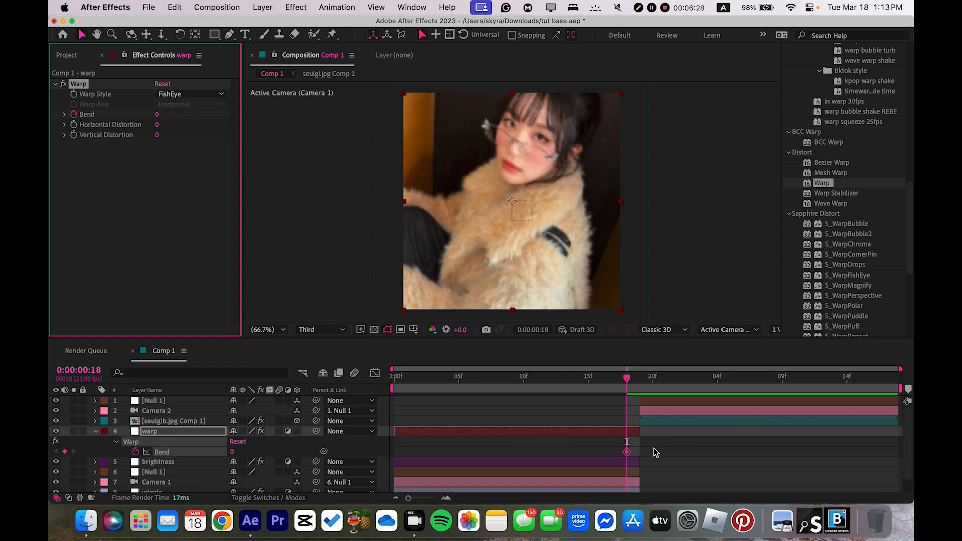
drag(627, 453, 562, 470)
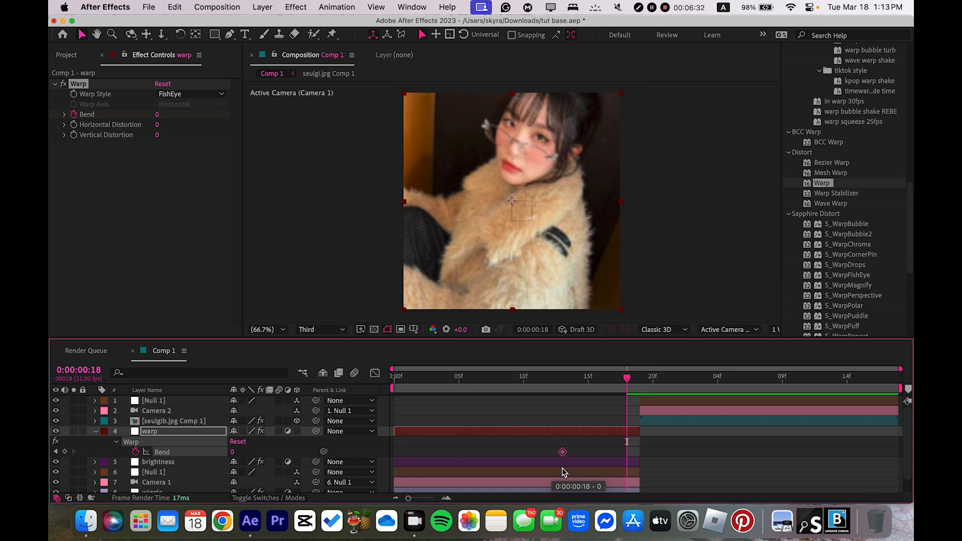
drag(232, 451, 201, 472)
key(F9)
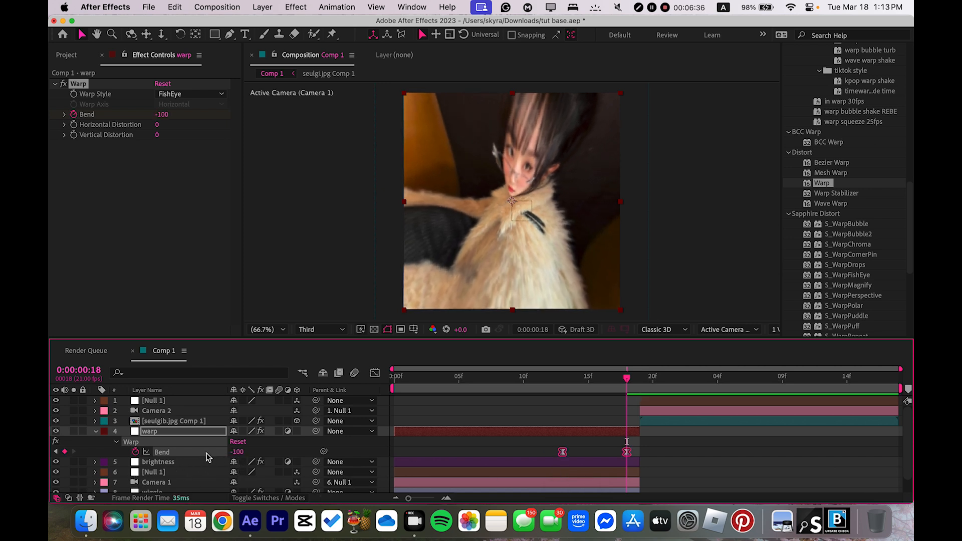
Trim the start of the warp layer to frame 6 and move its first Bend keyframe to frame 11
click(403, 433)
drag(423, 433, 472, 432)
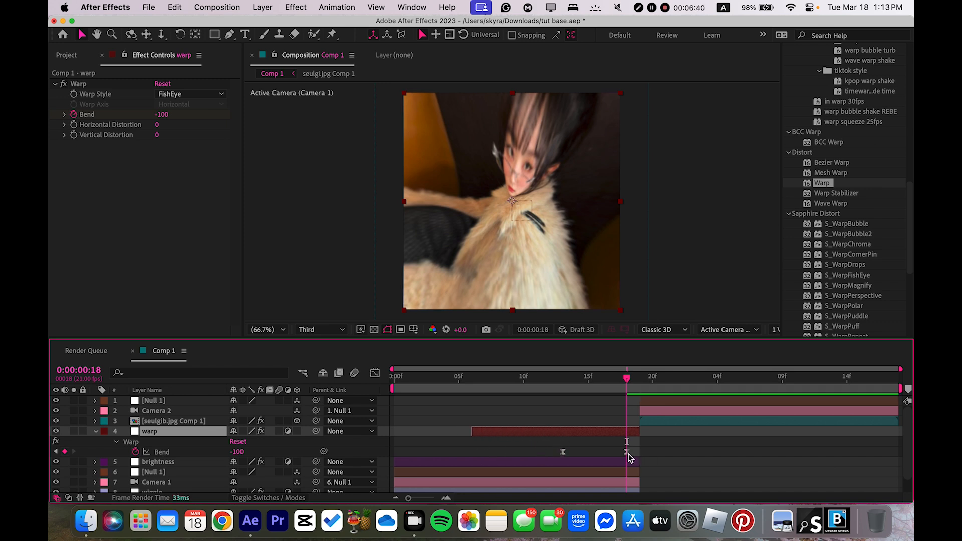
click(627, 452)
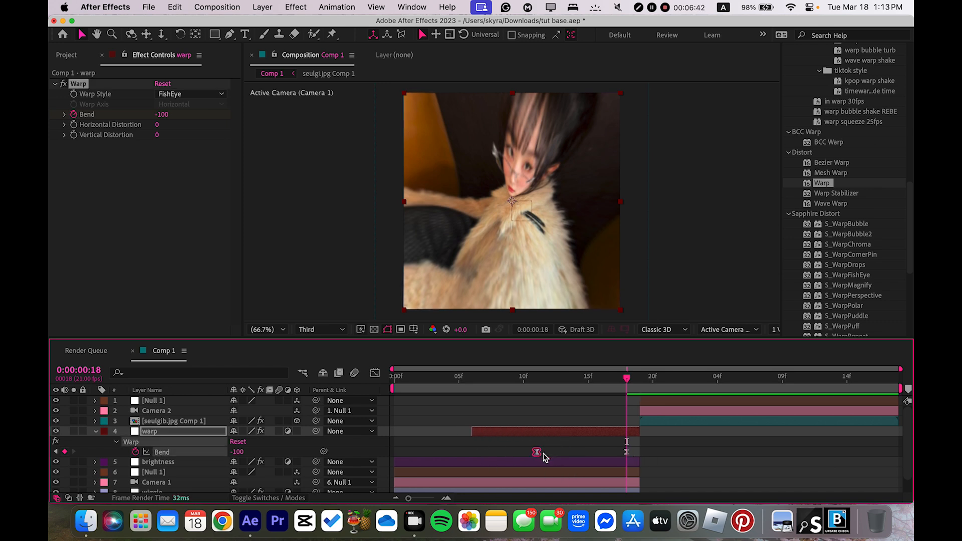
Shape the Bend value curve in the graph editor so it stays flat and drops sharply into the last keyframe
click(374, 373)
drag(566, 468, 720, 403)
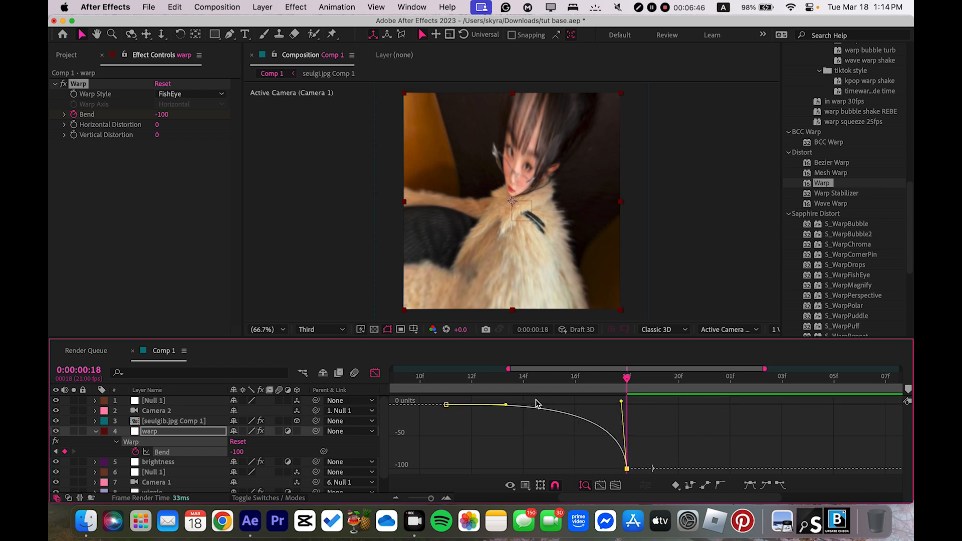
drag(506, 400, 621, 402)
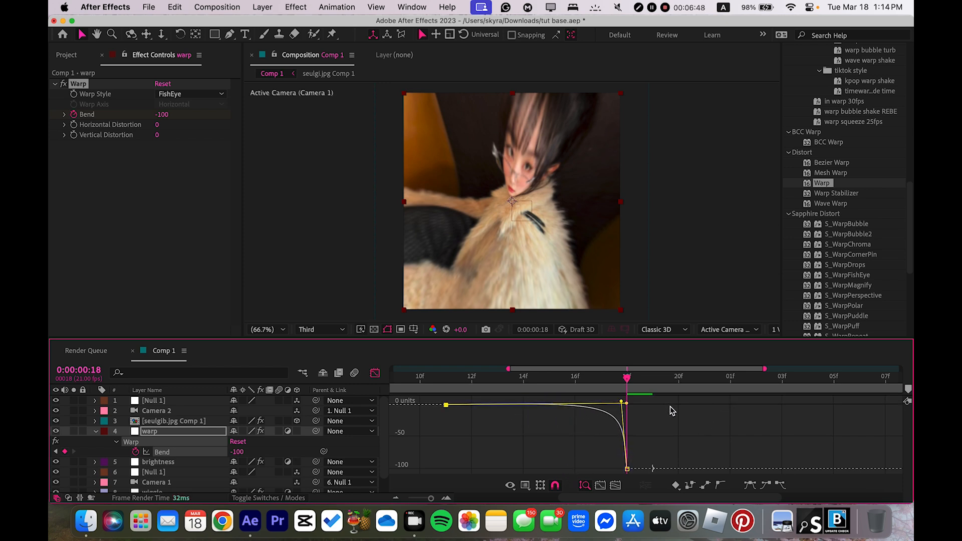
click(624, 403)
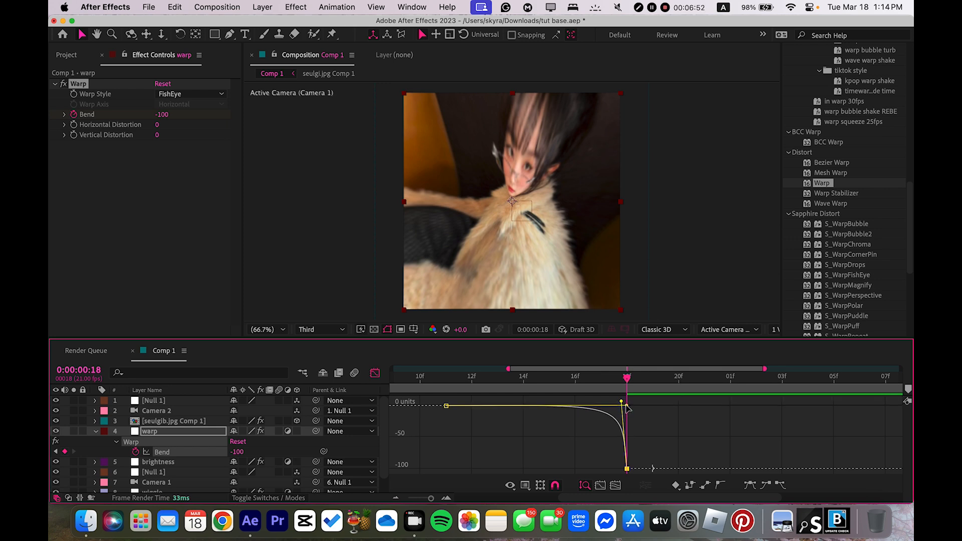
click(374, 374)
key(minus)
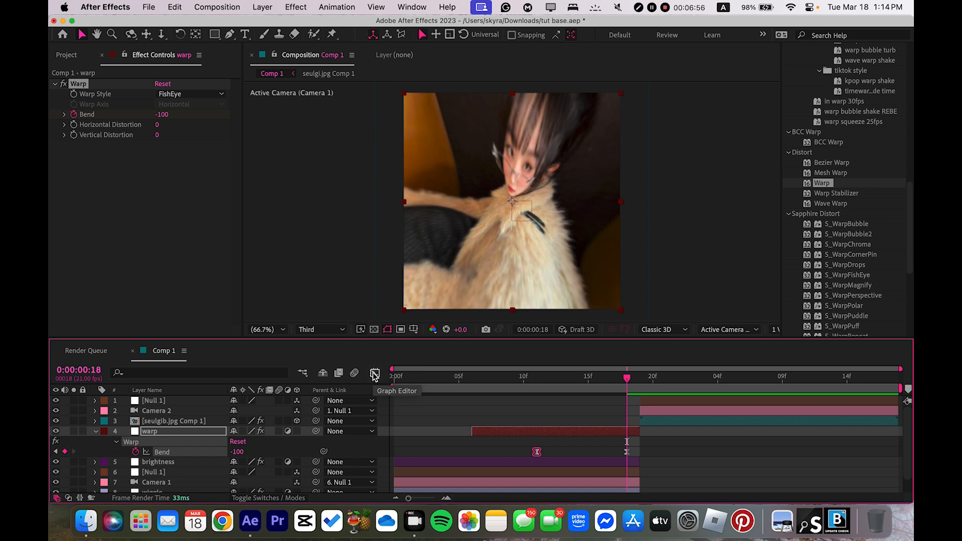
Duplicate the warp layer twice and preview the stacked warp from the composition start
key(super+d)
key(super+d)
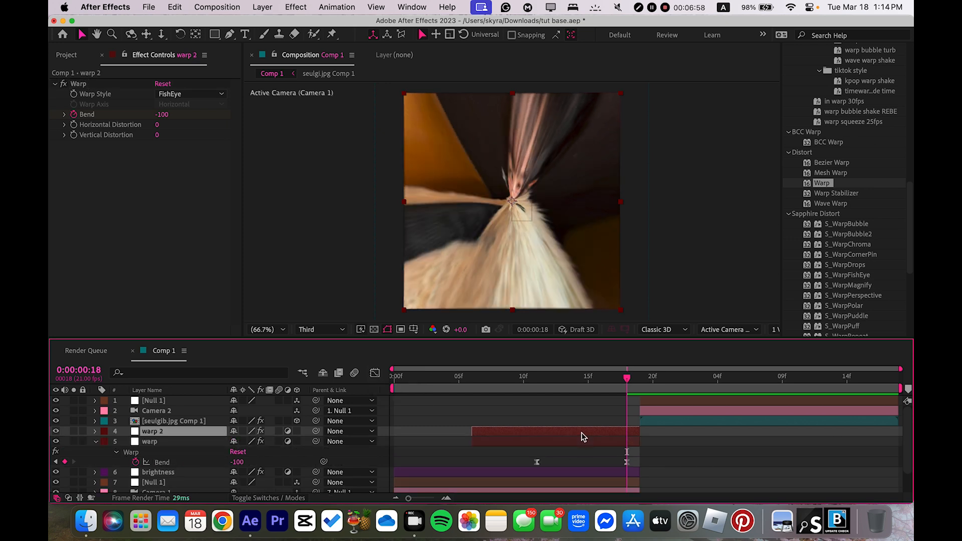
key(Home)
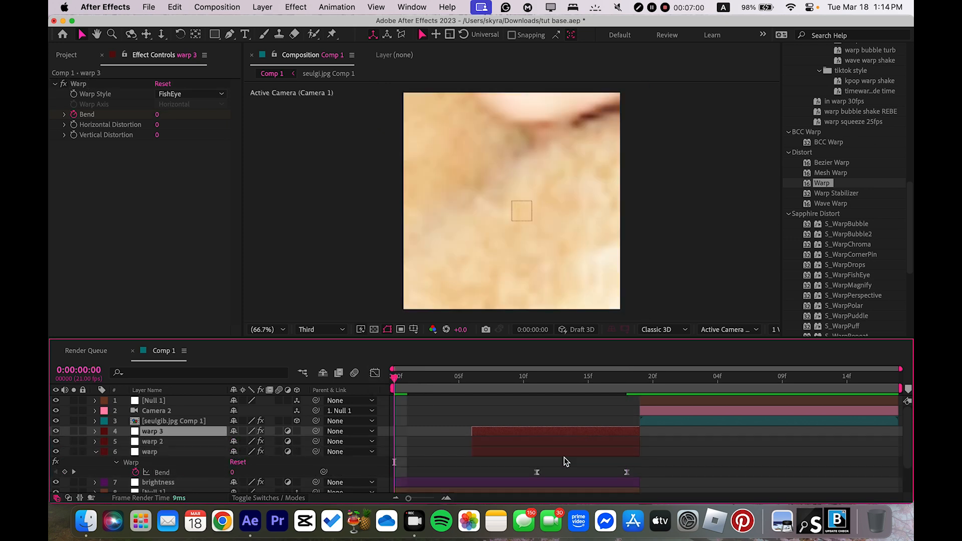
key(space)
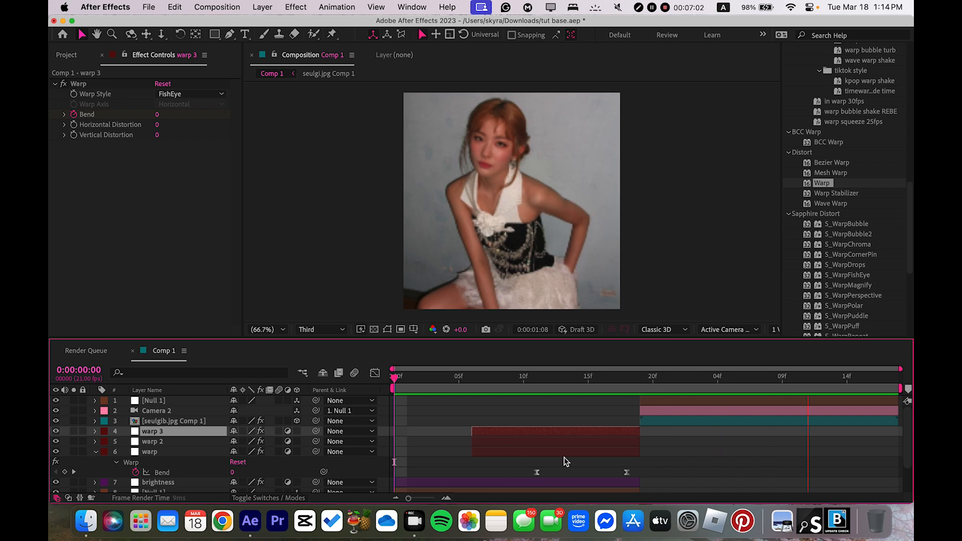
key(space)
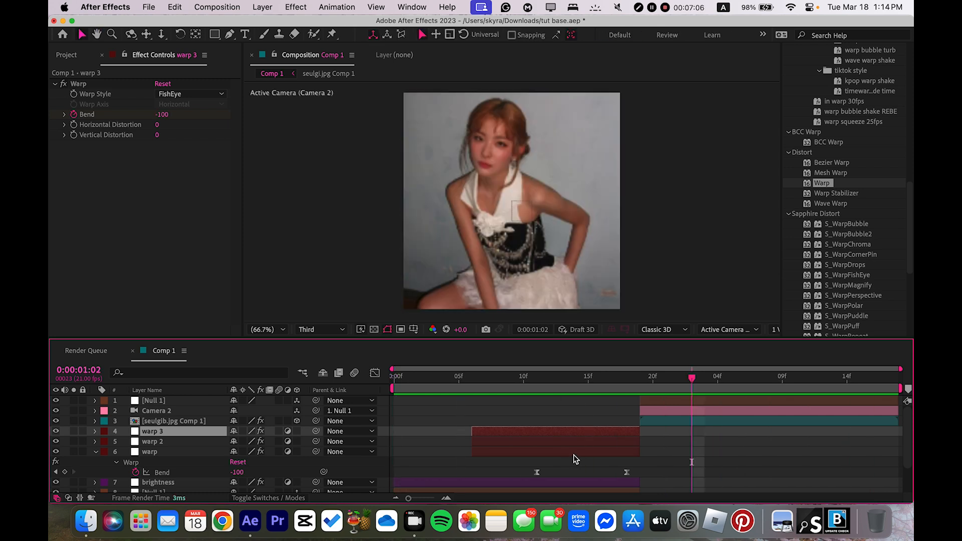
Delete both duplicates of the warp layer, keeping only the original
key(Delete)
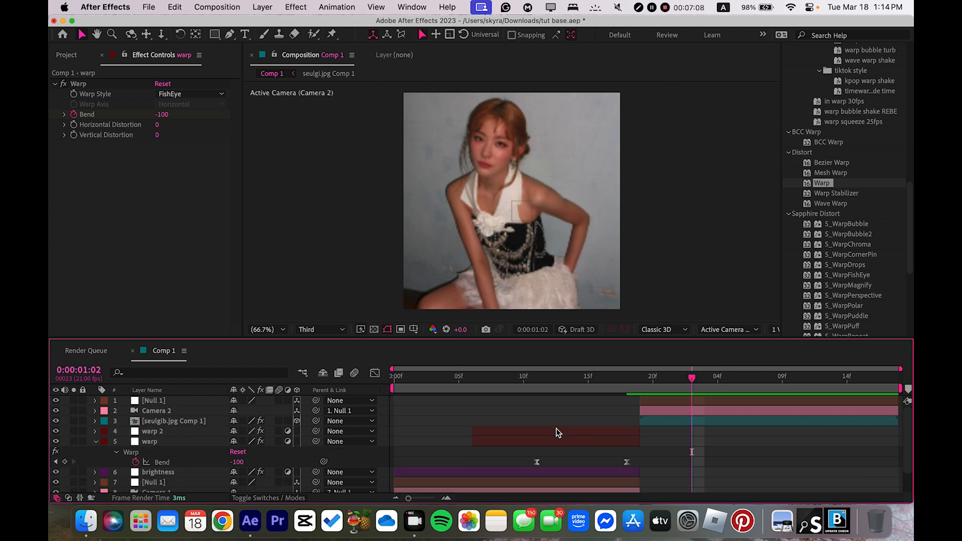
click(556, 429)
key(Delete)
Move the warp layer's first Bend keyframe to frame 13 and steepen the curve's final drop in the graph editor
drag(542, 453, 563, 456)
click(374, 373)
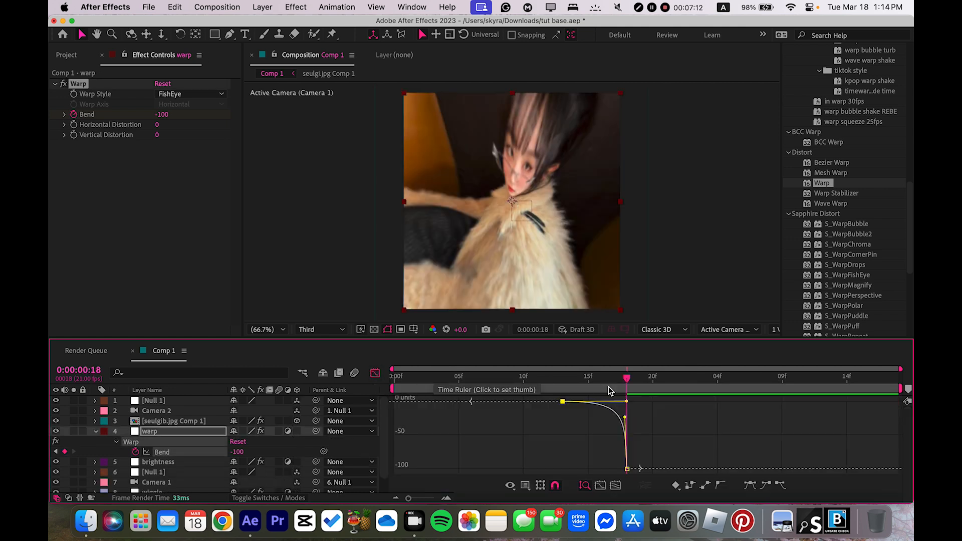
drag(635, 411, 649, 398)
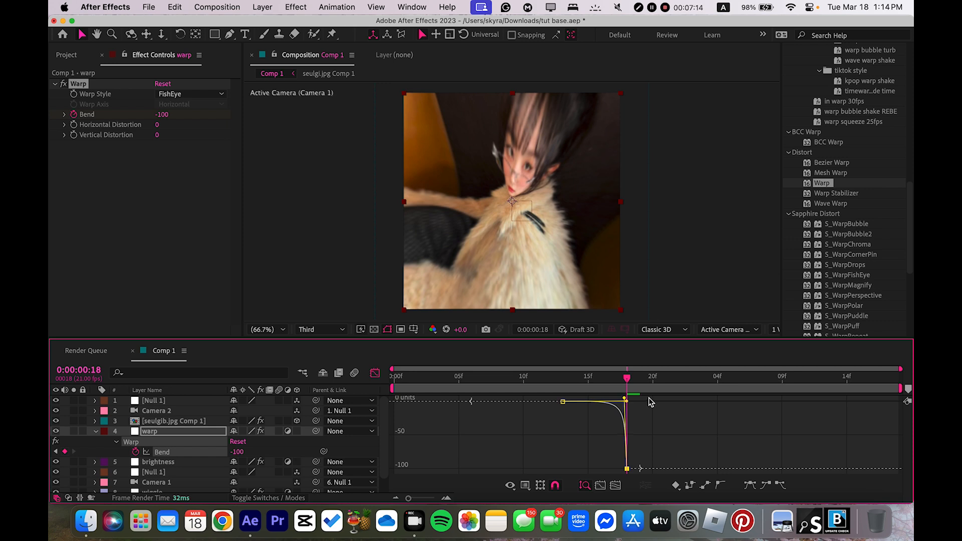
click(374, 373)
Duplicate the adjusted warp layer twice and return to the composition start
key(ctrl+d)
key(ctrl+d)
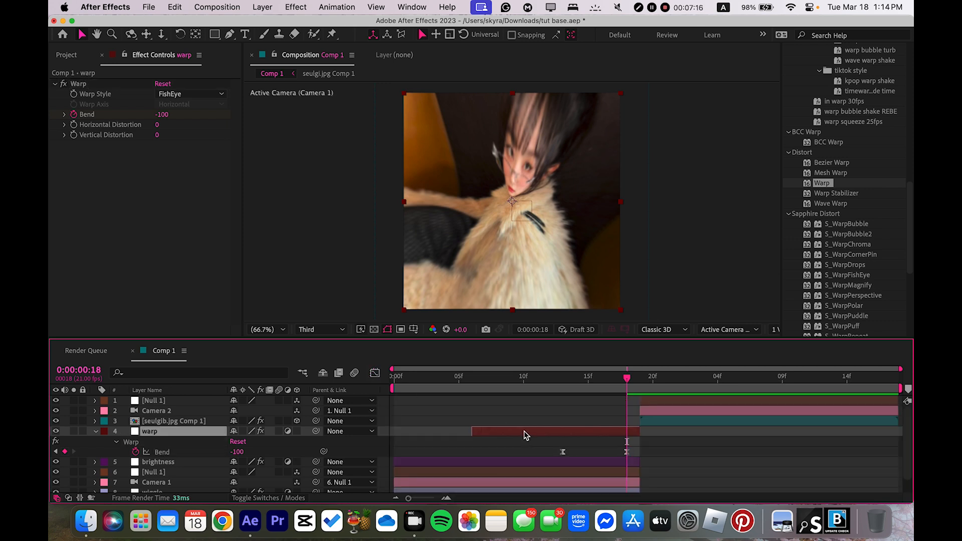
drag(435, 379, 378, 401)
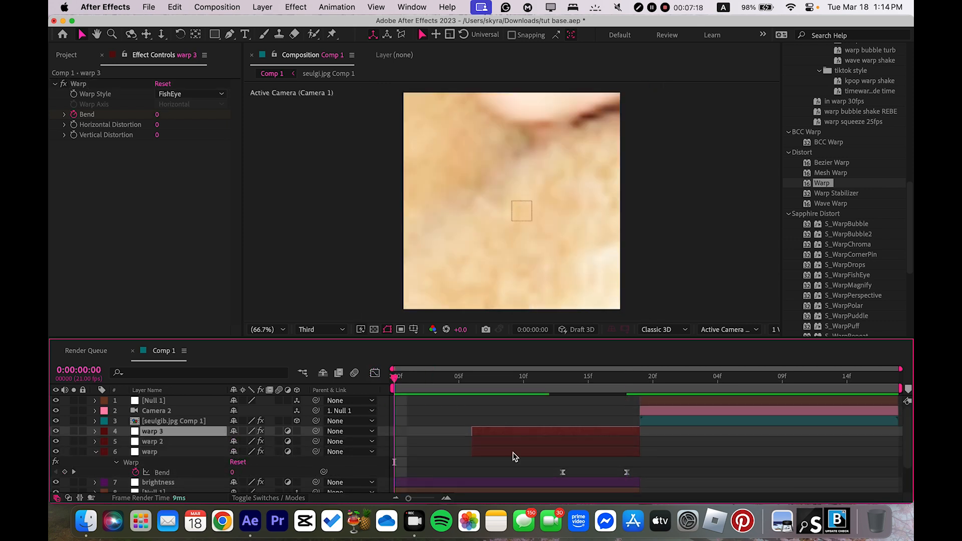
Shorten the first Z Position keyframe's curve handle on Camera 1's parent null and preview the whole transition
scroll(513, 452, down, 4)
click(433, 458)
key(u)
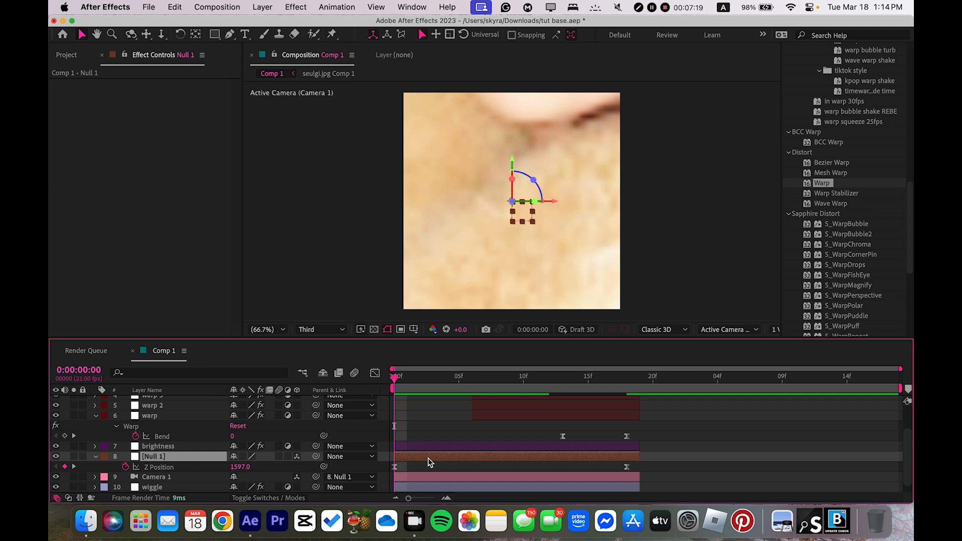
click(395, 467)
click(374, 372)
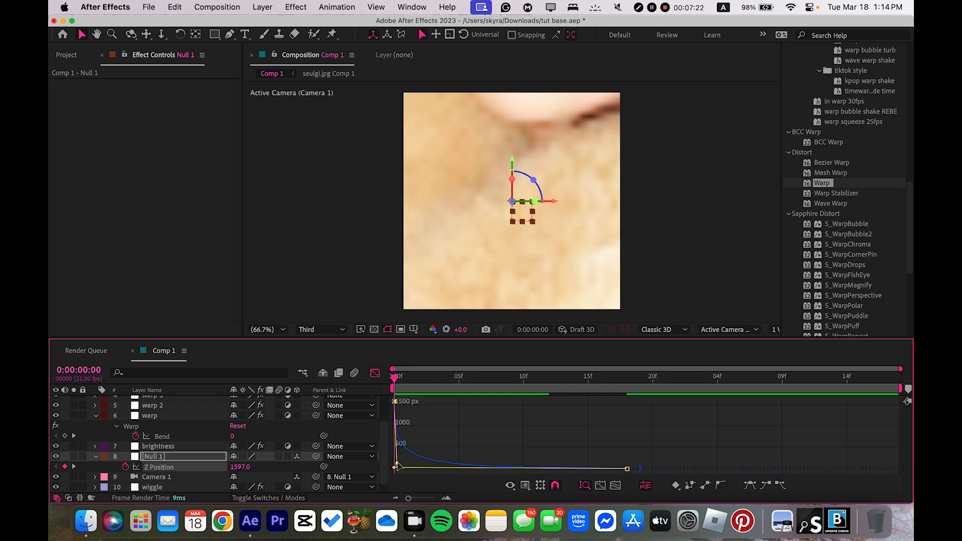
key(space)
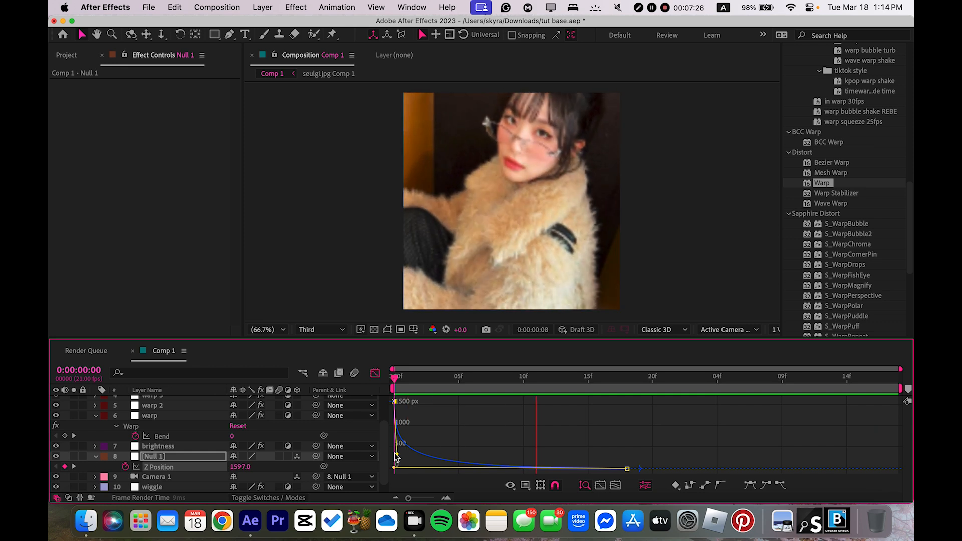
key(space)
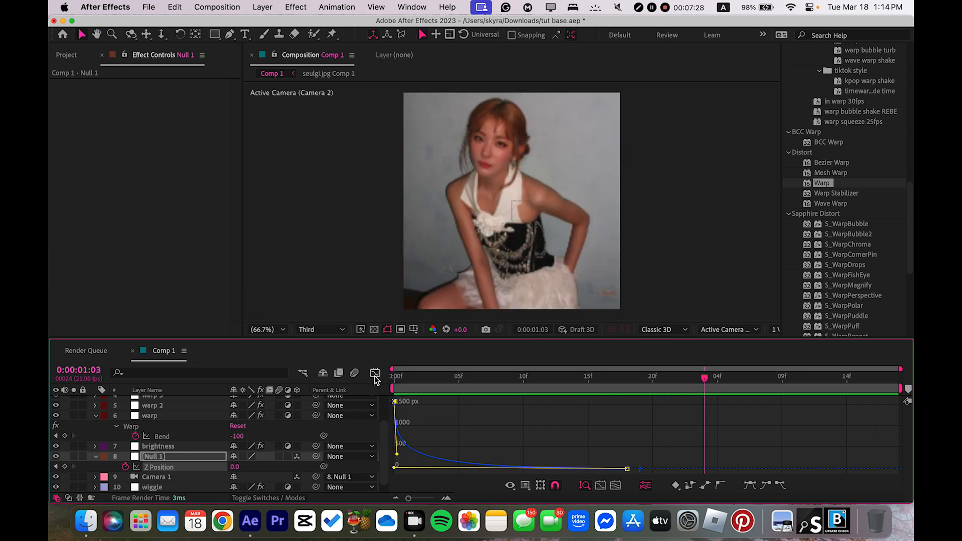
click(374, 377)
key(Home)
Collapse the warp layer's keyframes and, at frame 19, set the scale of Camera 2's parent null to 74%
scroll(519, 427, up, 3)
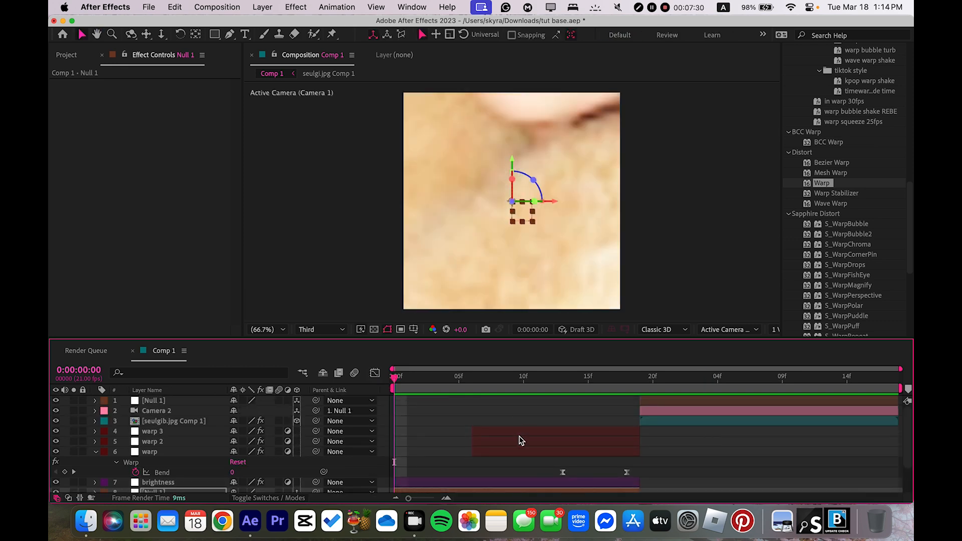
click(509, 454)
key(u)
drag(651, 379, 642, 408)
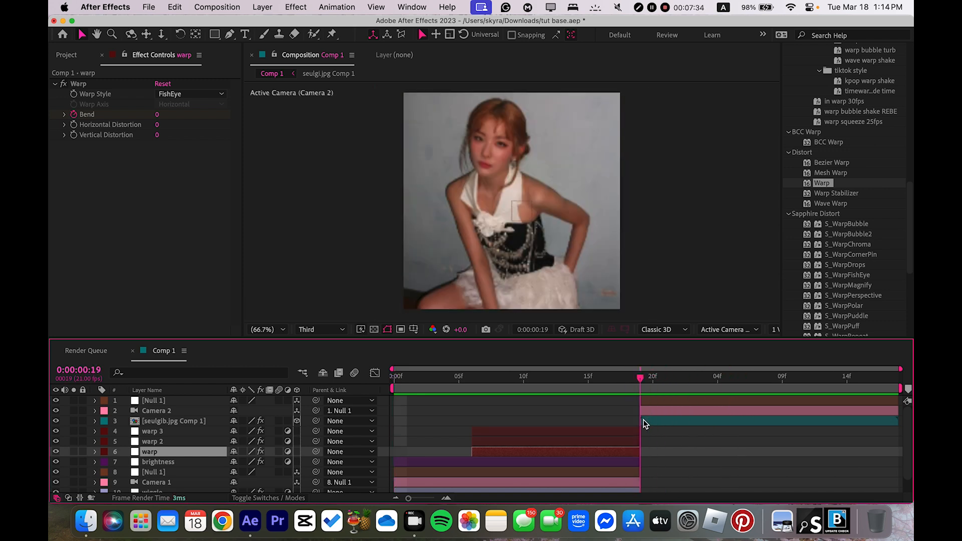
click(649, 403)
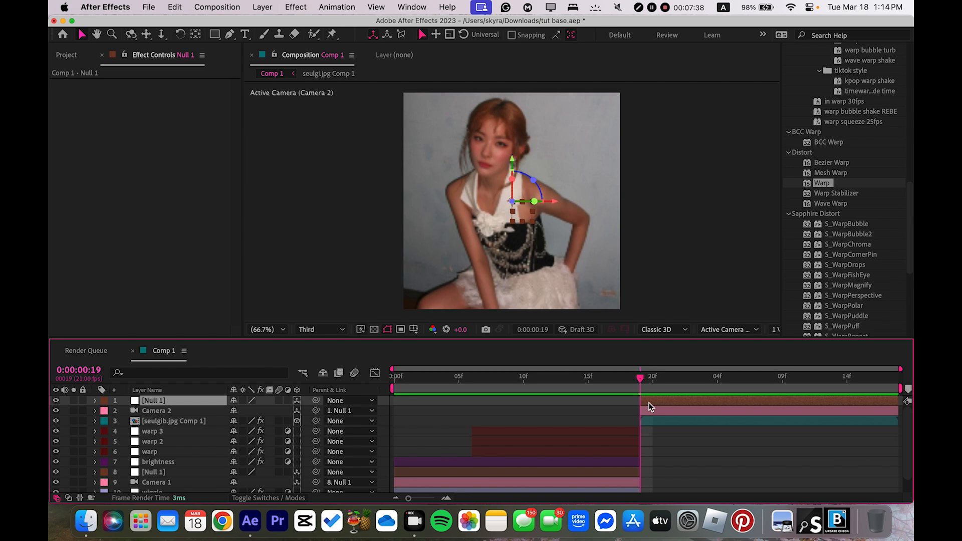
key(s)
mouse_move(250, 411)
mouse_down()
mouse_move(259, 411)
mouse_move(238, 414)
mouse_up()
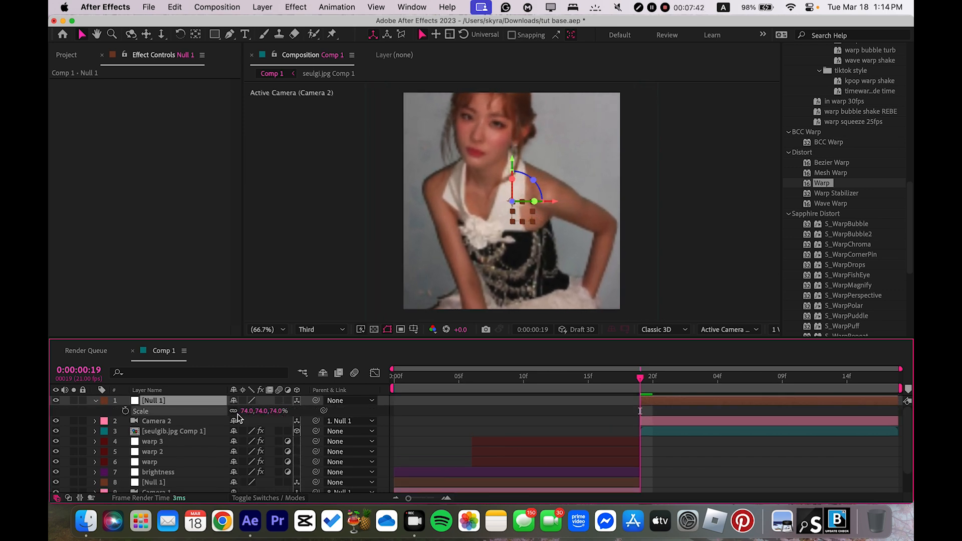
key(s)
Copy the Z Position keyframes from Camera 1's parent null and paste them onto Camera 2's parent null at frame 19
click(531, 475)
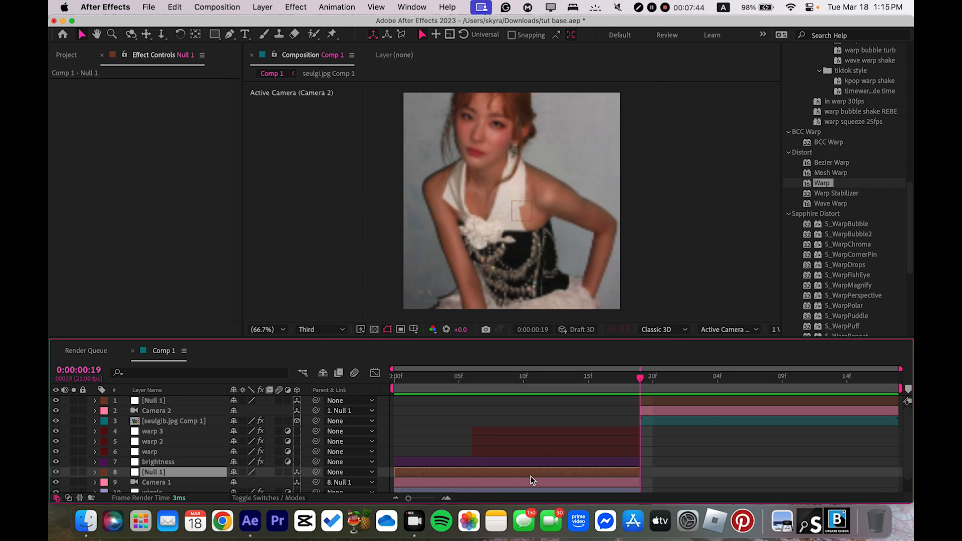
key(Home)
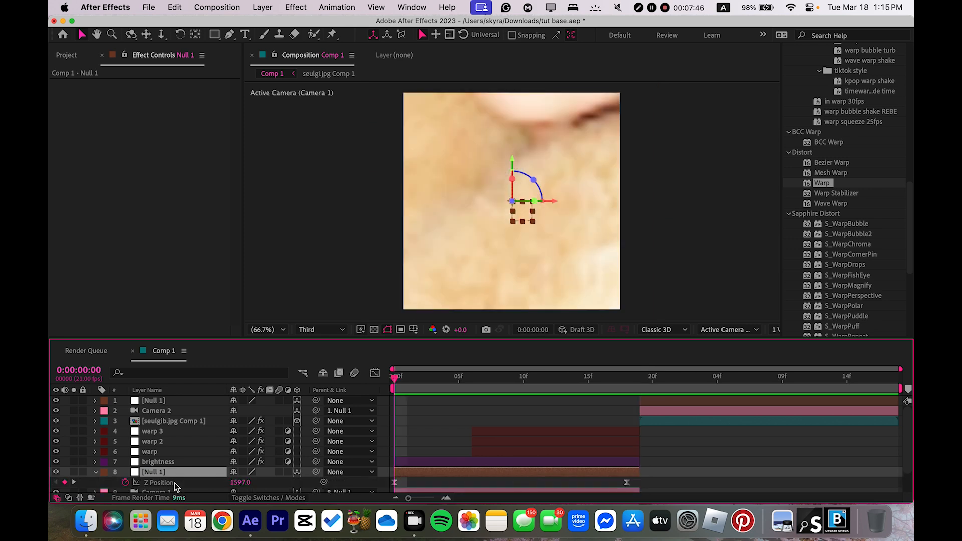
key(u)
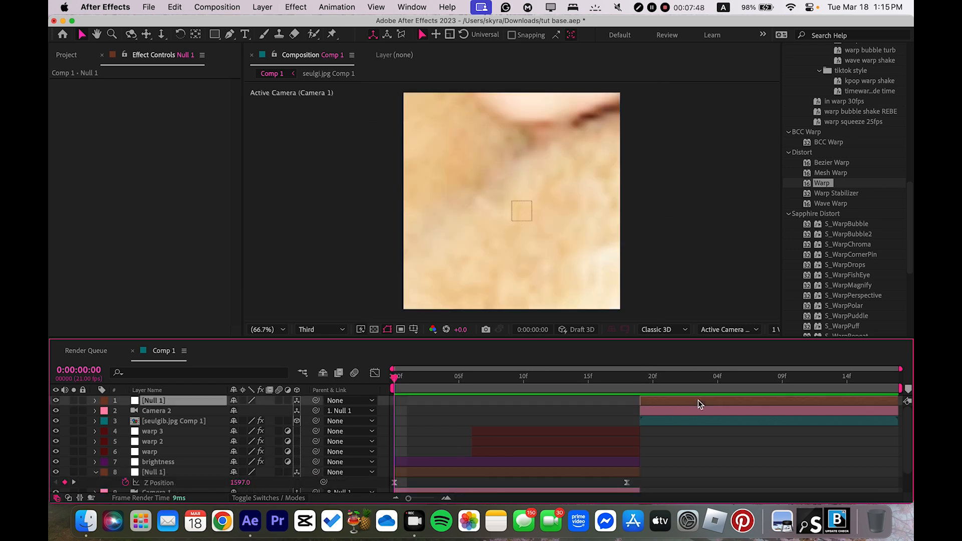
click(697, 400)
key(i)
key(space)
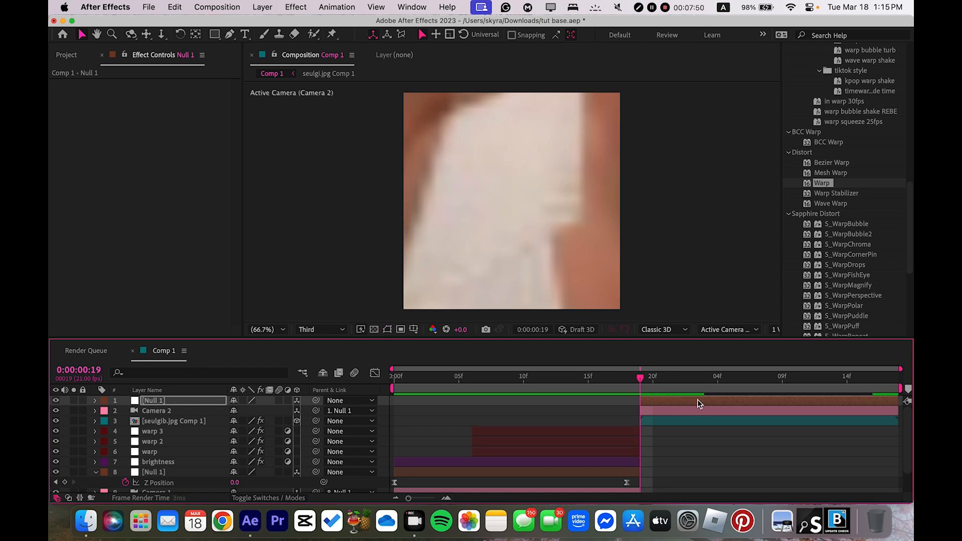
Examine the pasted Z Position curve on Camera 2's parent null in the graph editor
key(u)
click(648, 407)
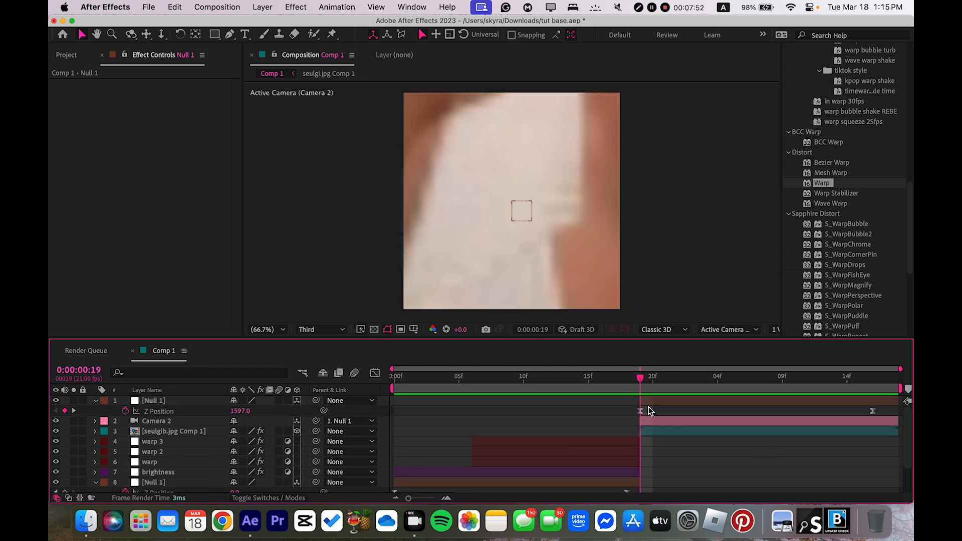
click(641, 411)
click(374, 373)
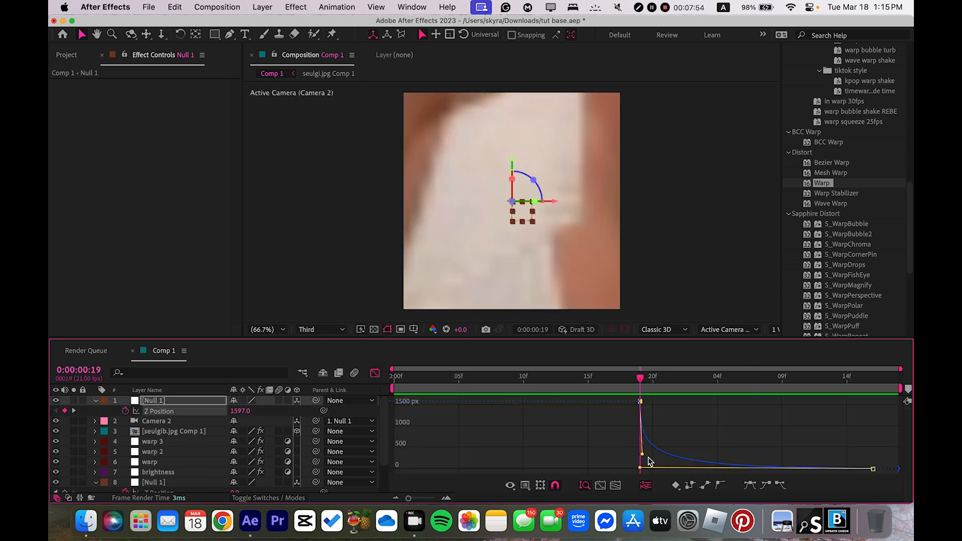
click(376, 374)
key(u)
Copy the brightness layer and paste it above Camera 2's parent null, starting at frame 19
click(492, 462)
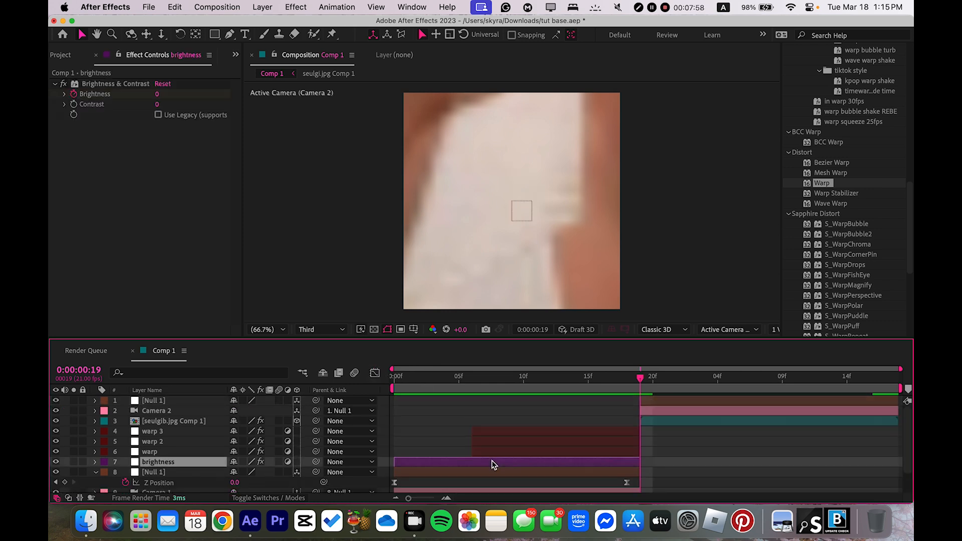
click(662, 405)
key(super+v)
key([)
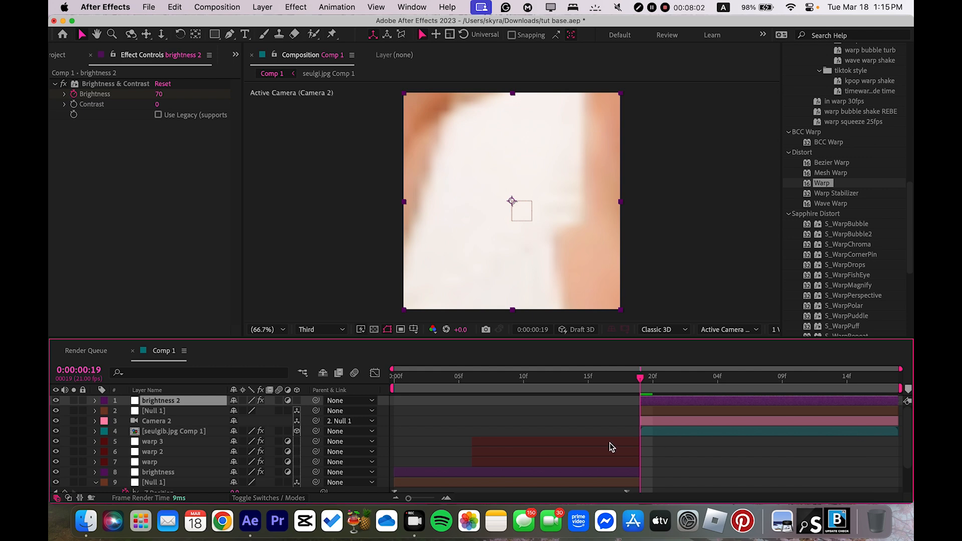
Copy the wiggle layer above the second image, fit it to that clip from frame 19 and preview the motion
scroll(591, 466, down, 3)
click(576, 477)
scroll(692, 448, up, 3)
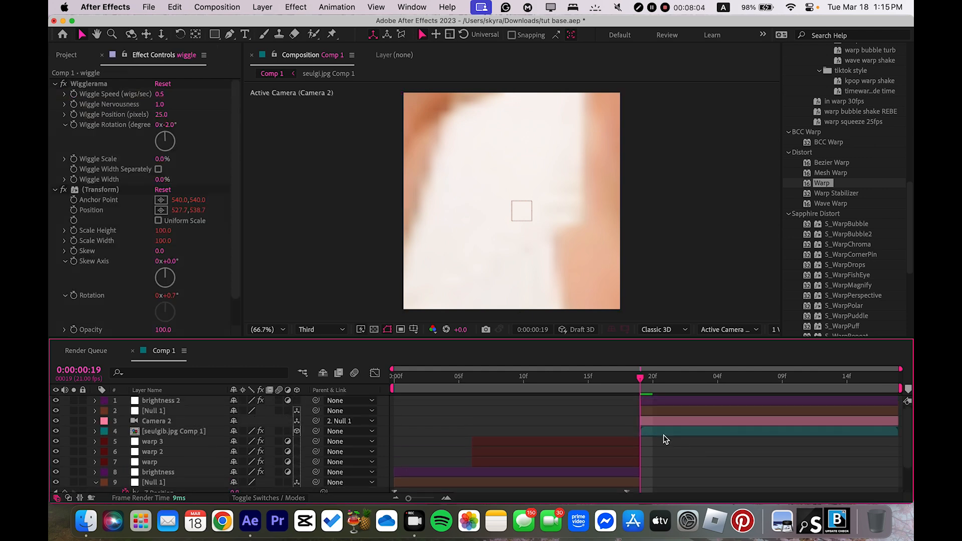
click(660, 430)
key(super+v)
key([)
drag(883, 431, 897, 432)
key(space)
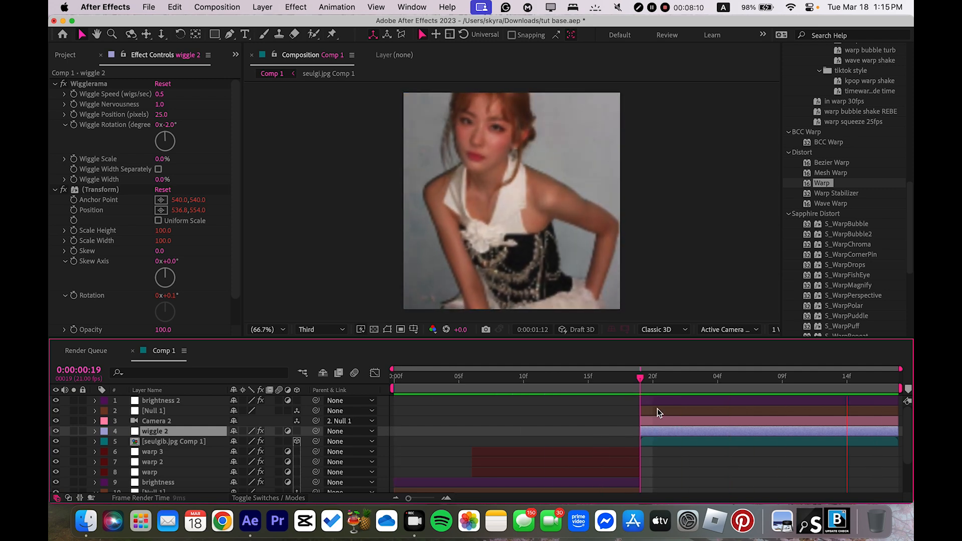
key(space)
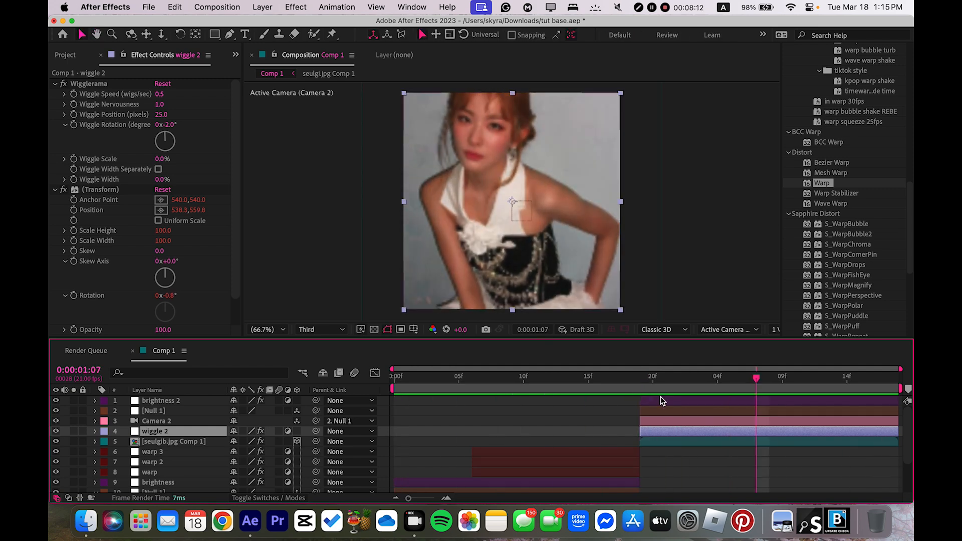
Set the Wigglerama Wiggle Speed on the wiggle 2 layer to 0.4
click(640, 384)
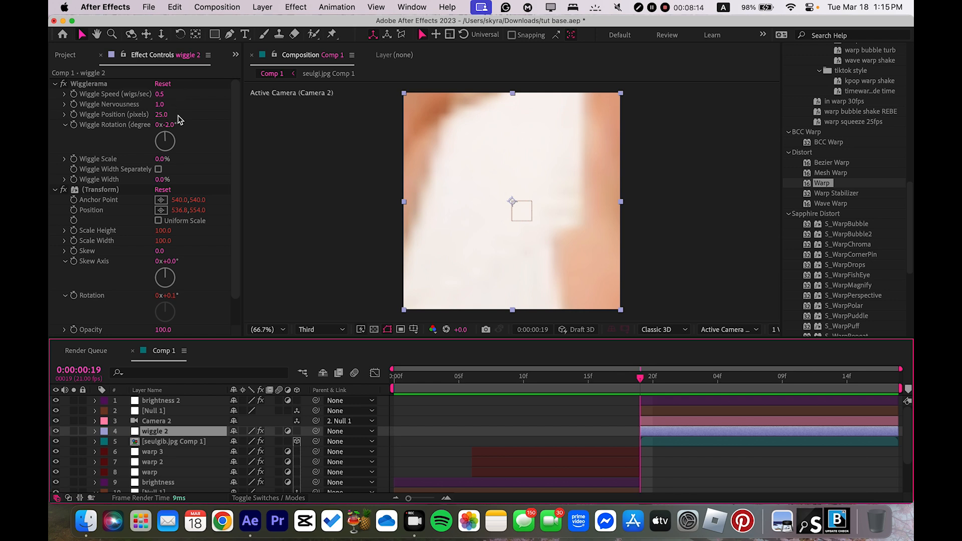
click(161, 93)
text(.4)
key(Return)
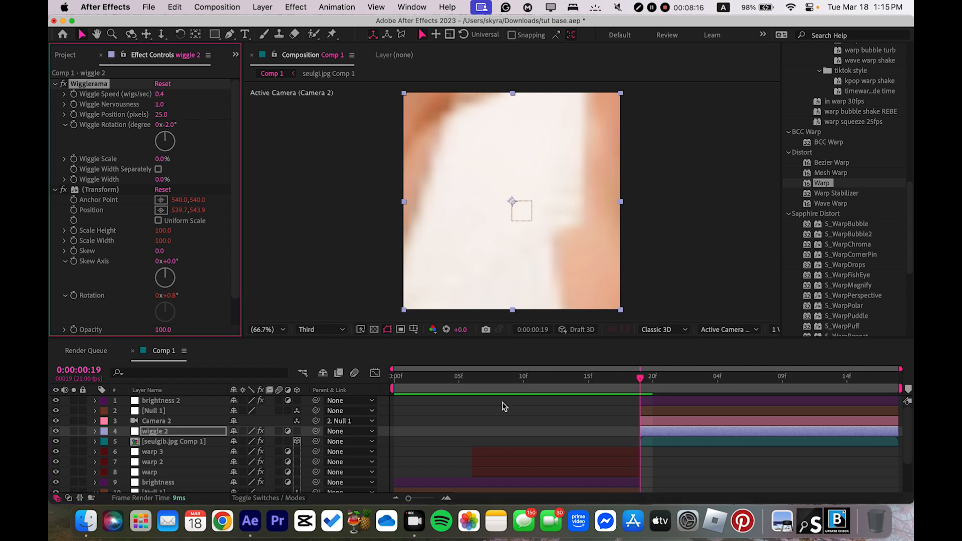
Set the first clip's wiggle layer to a Wiggle Speed of 0.4 and preview the transition
scroll(453, 430, down, 4)
click(436, 477)
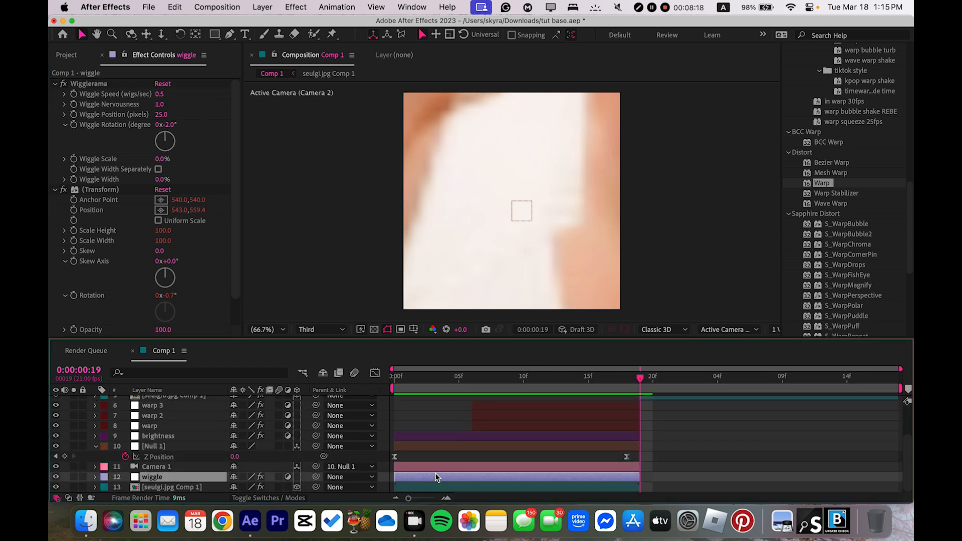
click(161, 95)
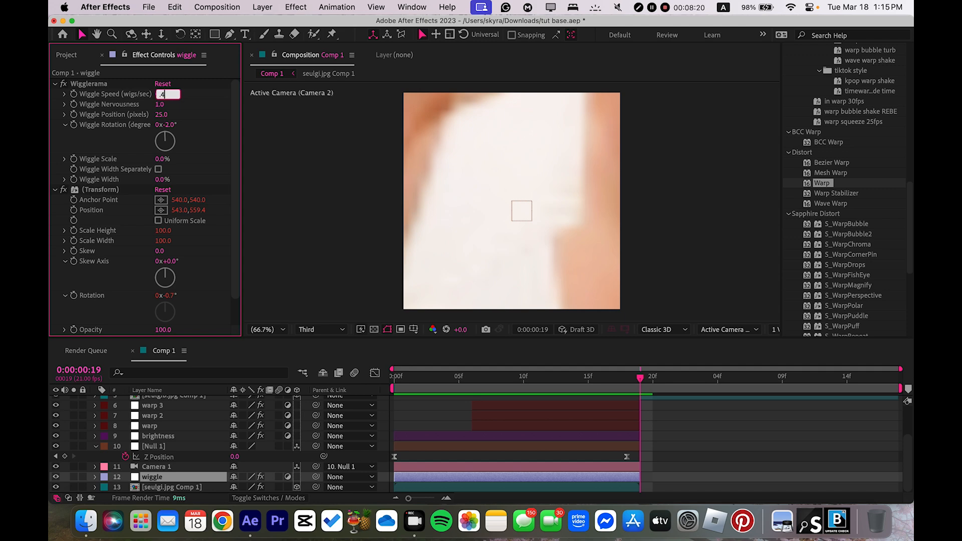
key(Return)
key(space)
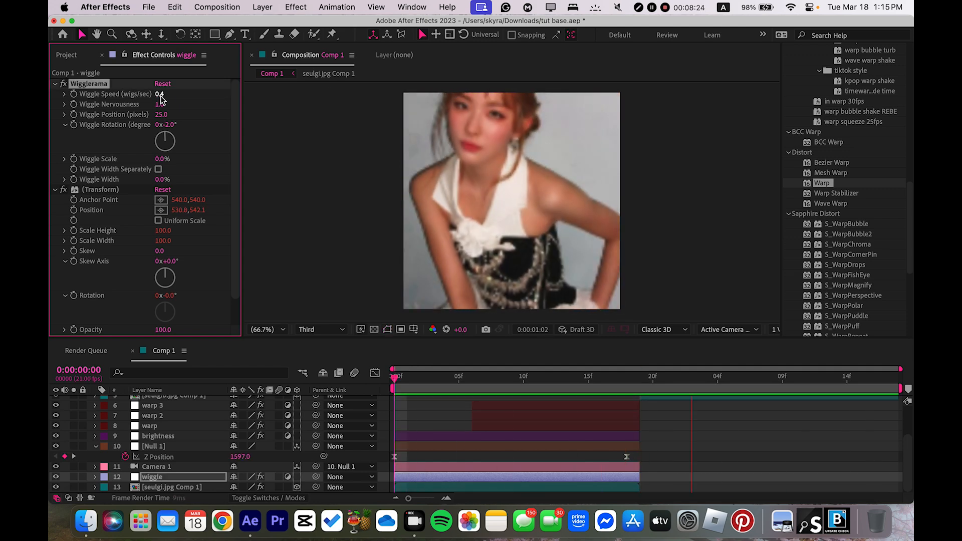
Copy the warp layer and paste it three times above the second clip's brightness layer
click(598, 409)
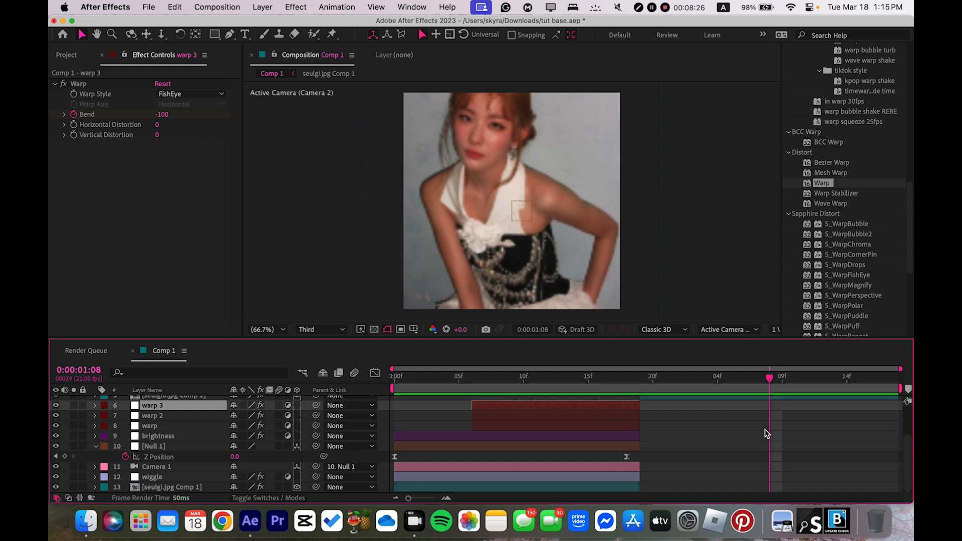
scroll(764, 429, up, 3)
click(881, 404)
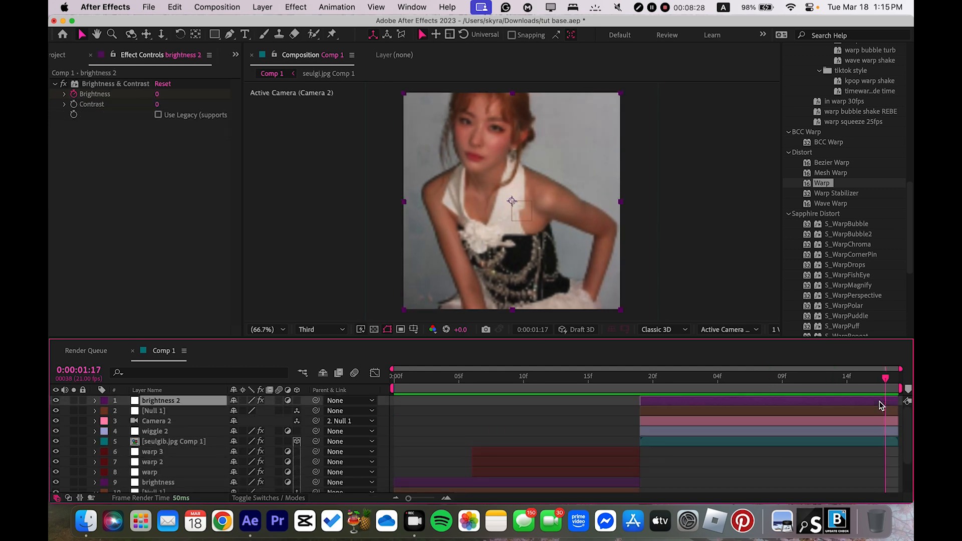
key(super+v)
key(super+v)
key(super+v)
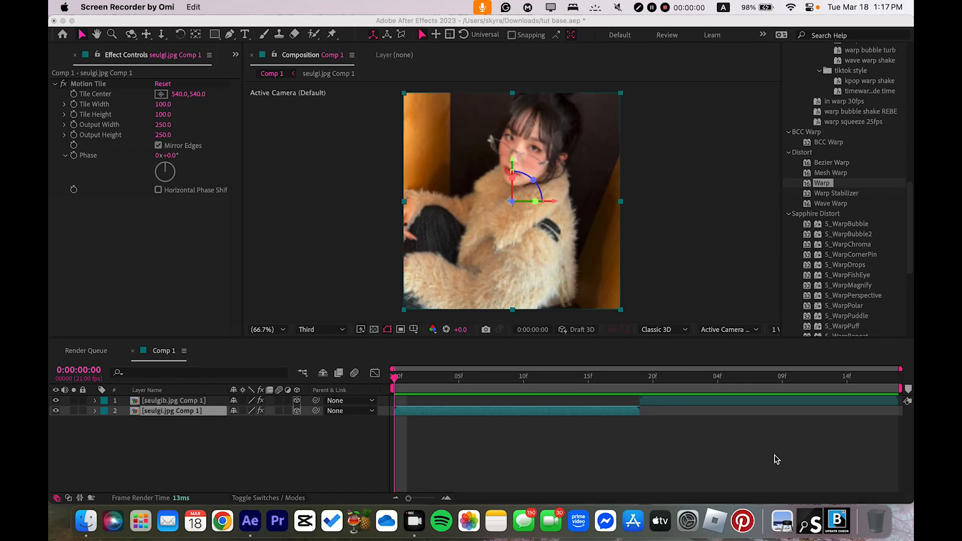
click(636, 440)
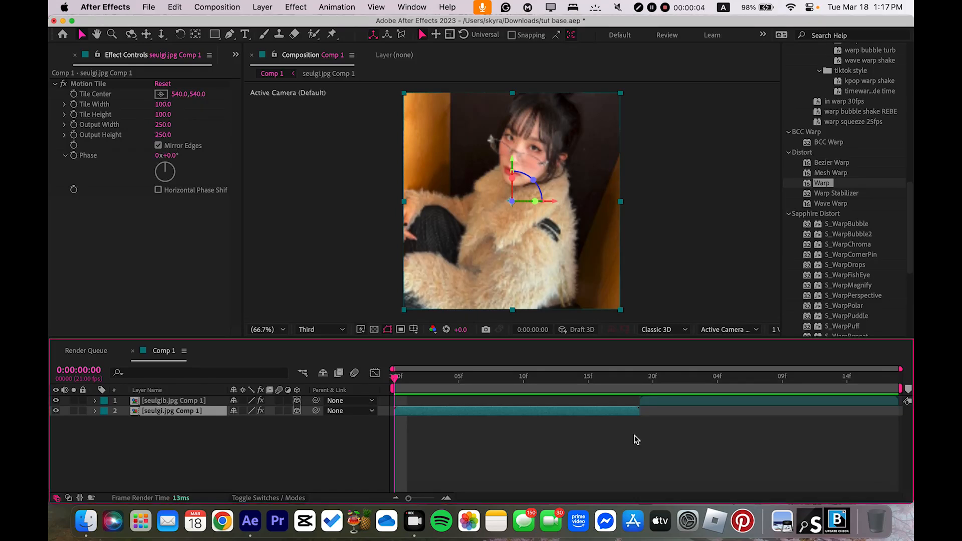
click(635, 440)
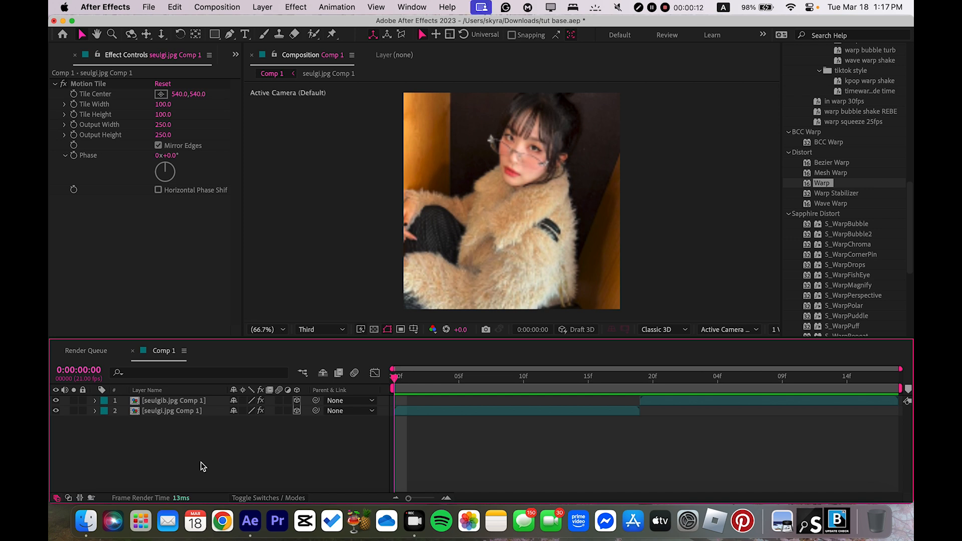
click(297, 403)
key(super+z)
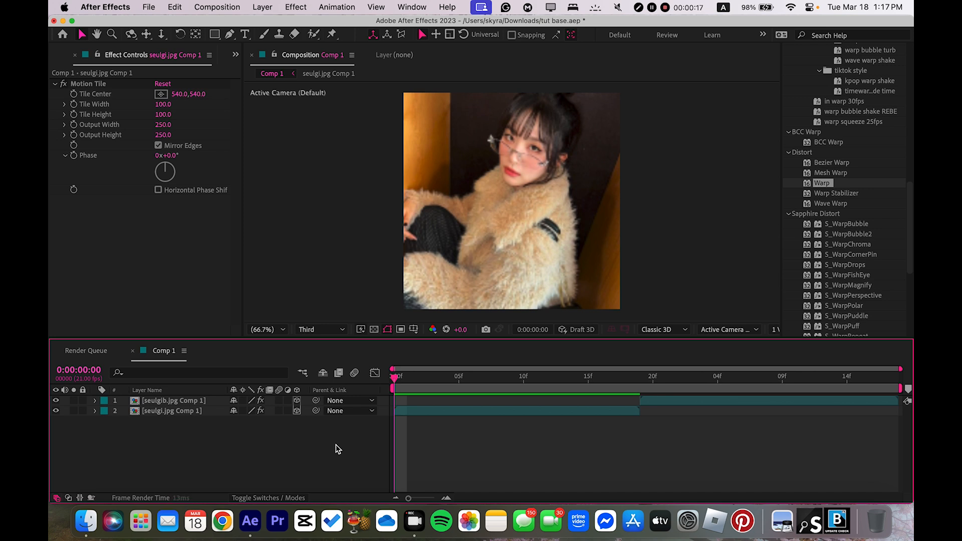
Add a two-node camera named Camera 1 above the first image, keeping the 88.89 mm focal length
click(471, 411)
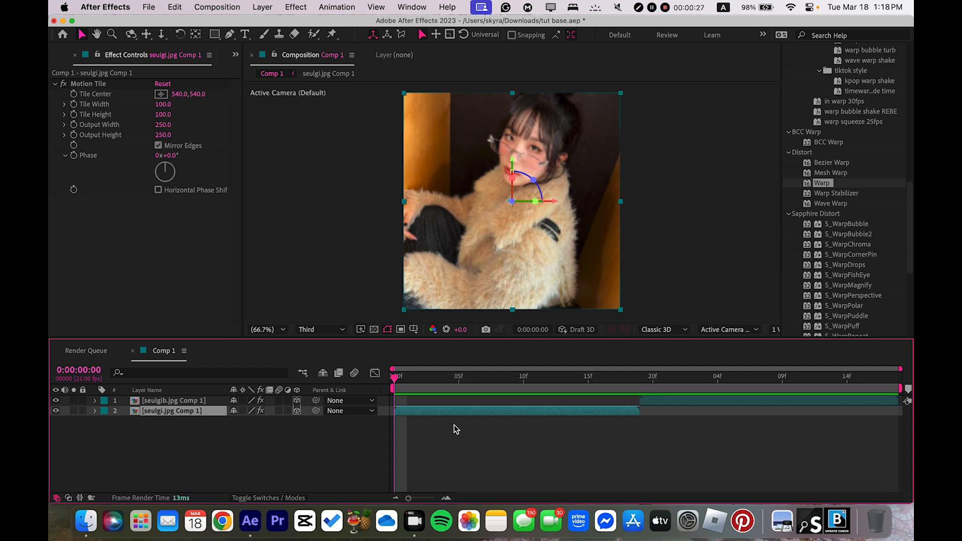
key(super+alt+shift+c)
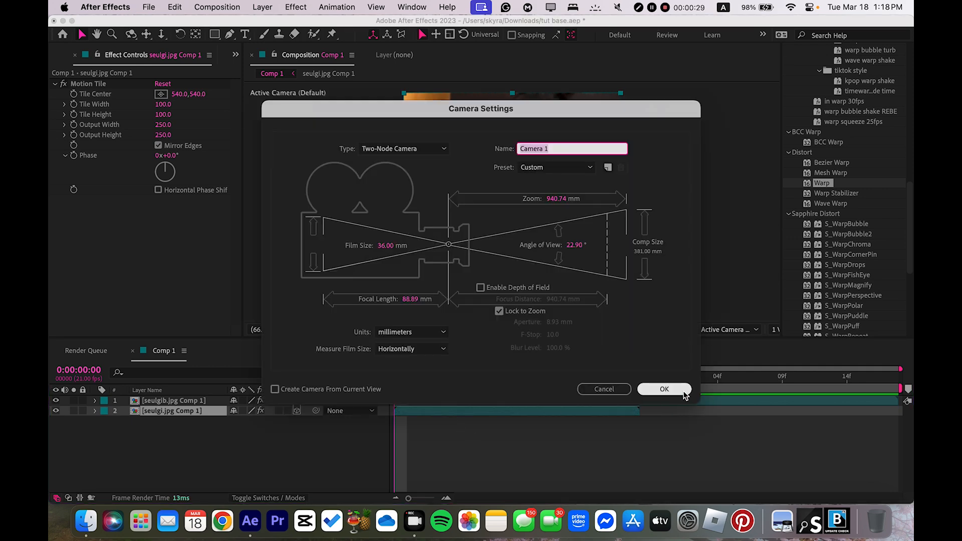
click(664, 389)
click(260, 6)
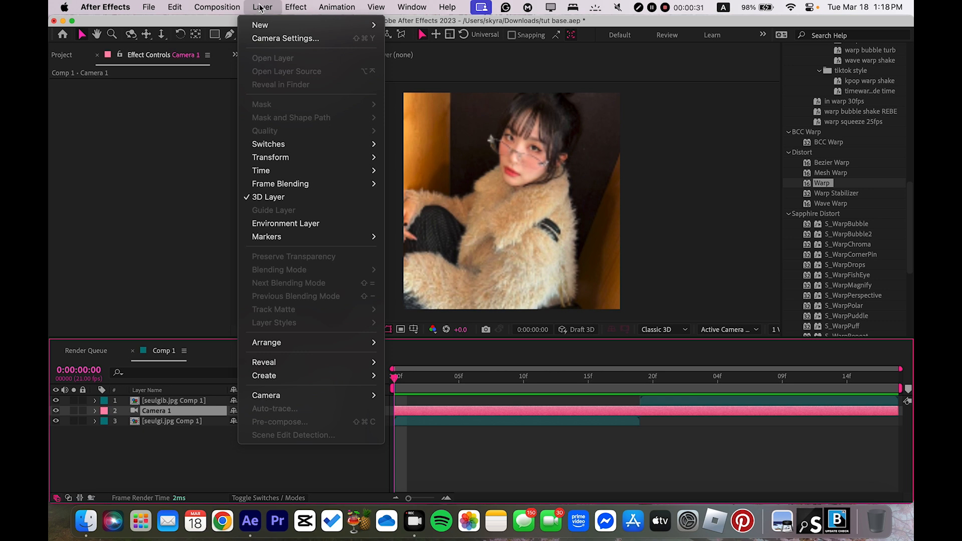
mouse_move(311, 25)
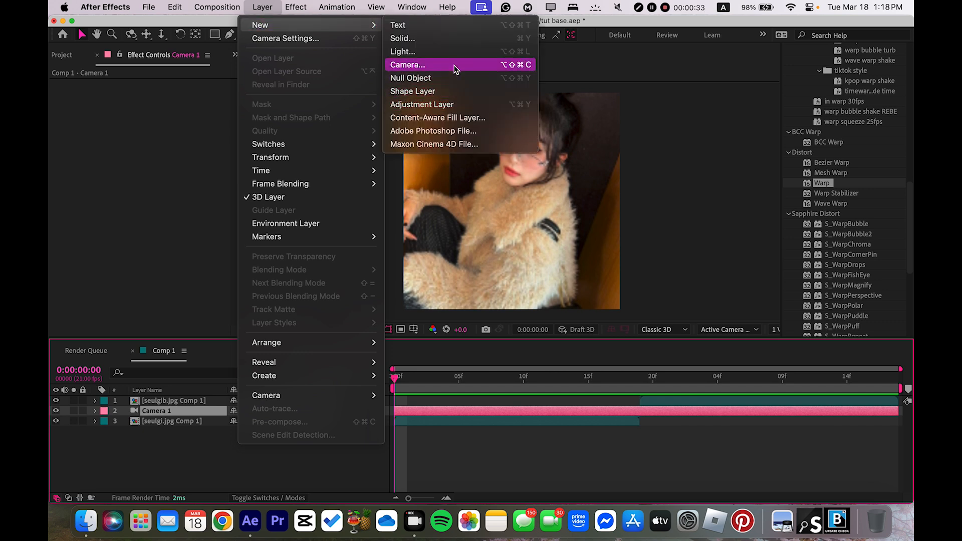
key(Escape)
Split the camera layer at frame 19, move its second half above the second image and return to the start
click(641, 377)
key(super+shift+d)
drag(174, 416, 173, 397)
key(Home)
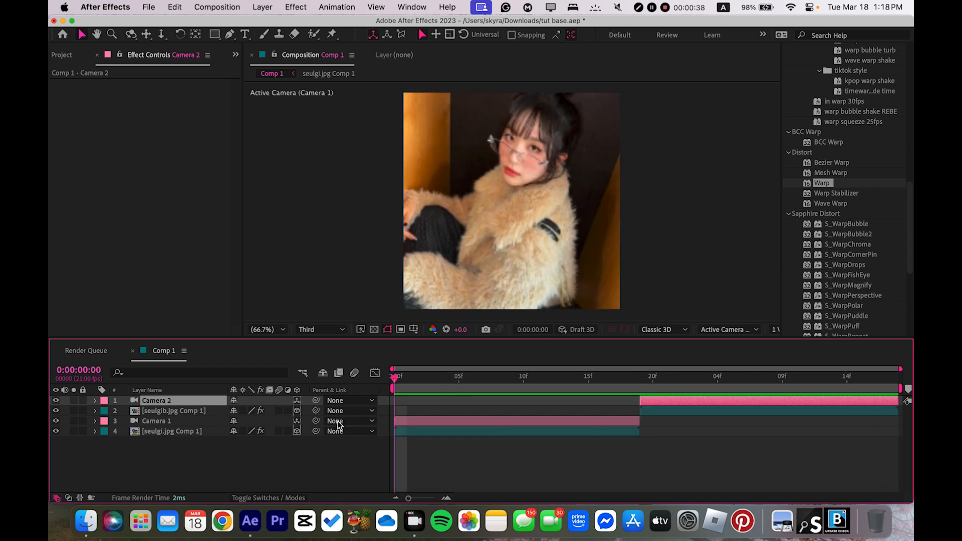
Add a null object directly above Camera 1
click(400, 423)
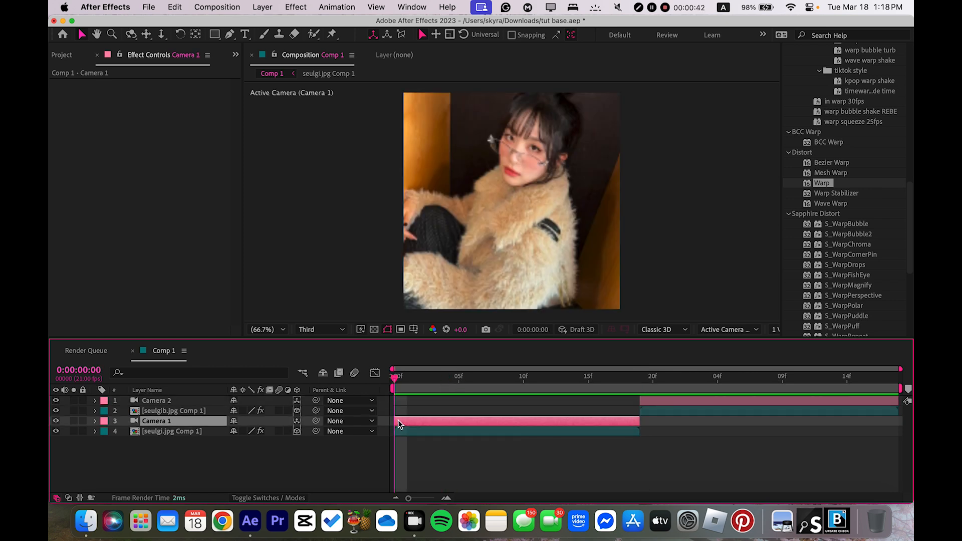
key(super+alt+shift+y)
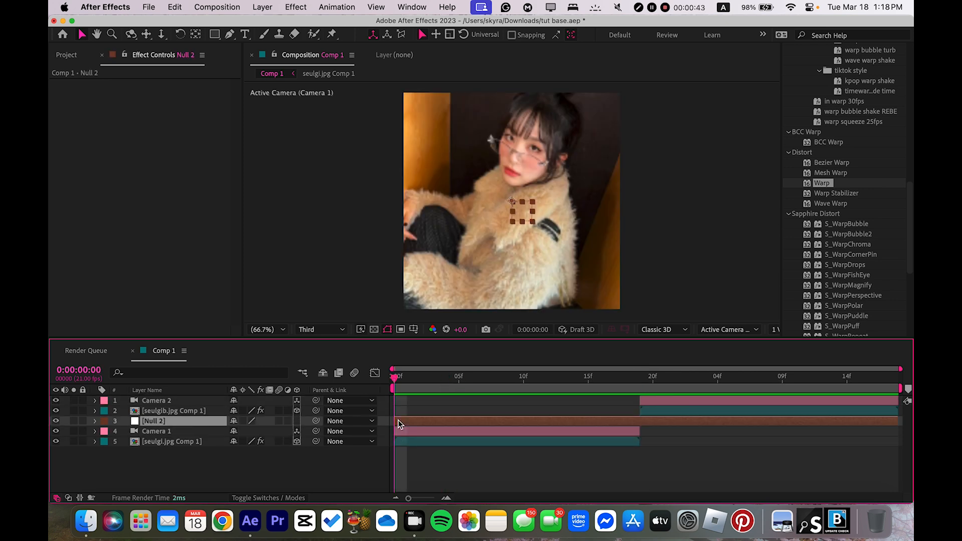
click(263, 6)
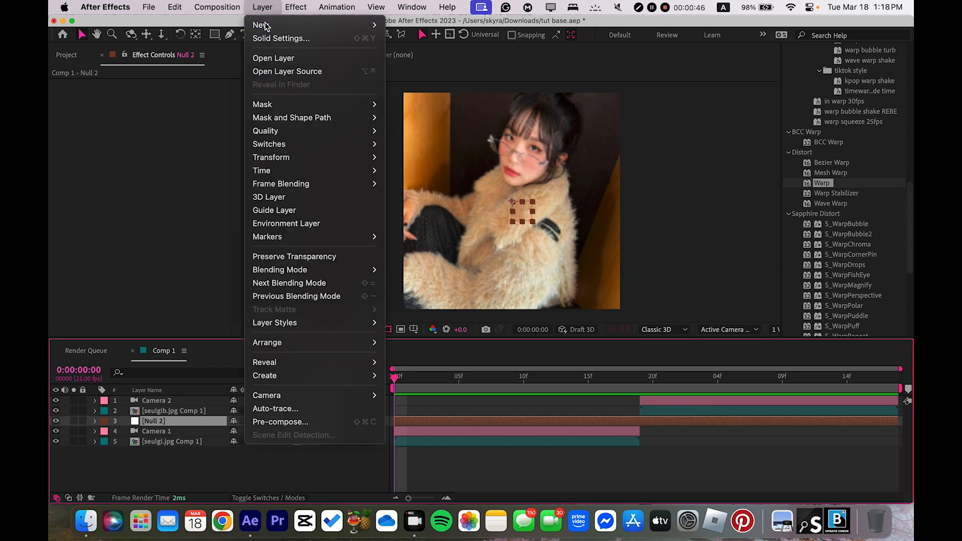
mouse_move(266, 25)
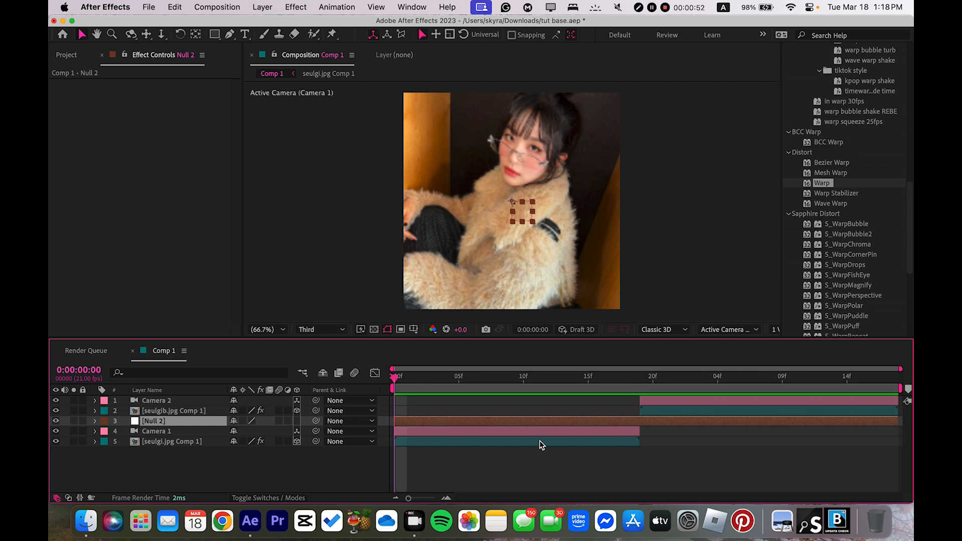
Make the null above Camera 1 a 3D layer and separate its Position into X, Y and Z dimensions
key(p)
click(297, 420)
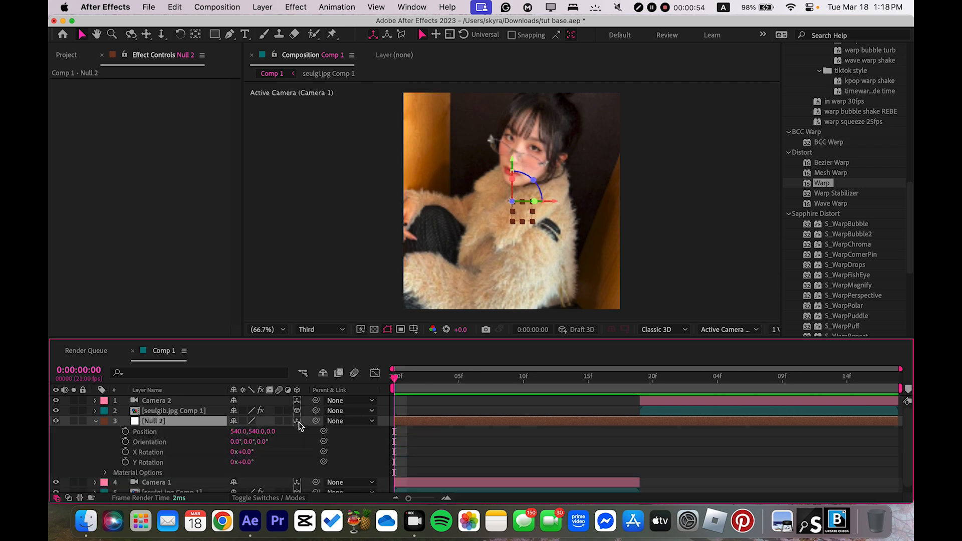
right_click(154, 431)
click(330, 383)
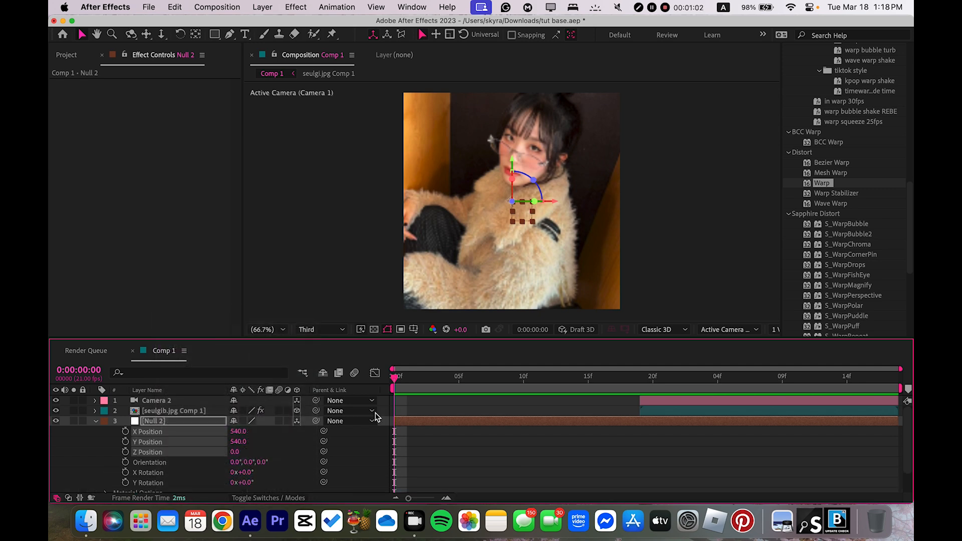
click(446, 455)
click(427, 421)
key(u)
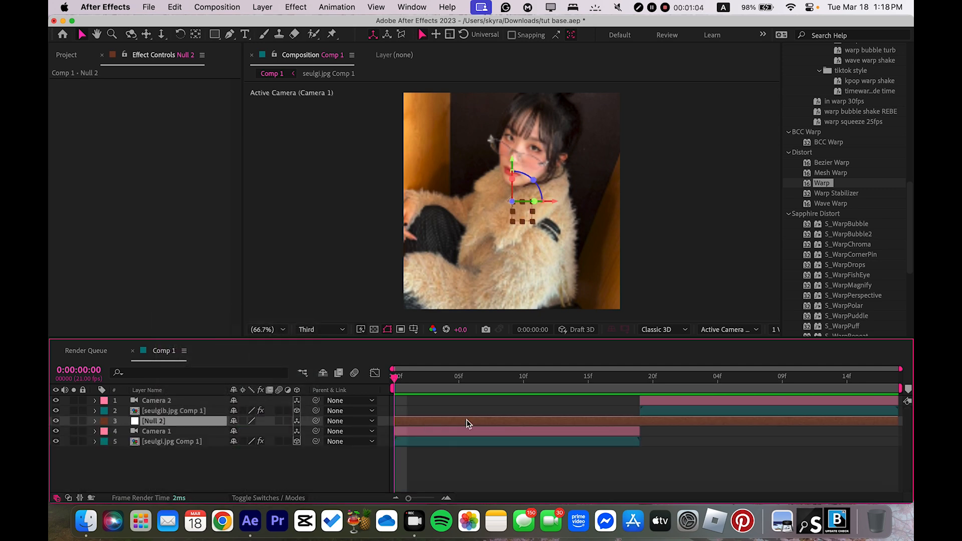
Split the null at frame 19, move its second half above Camera 2 and return to the start
click(639, 381)
key(super+shift+d)
drag(168, 420, 170, 401)
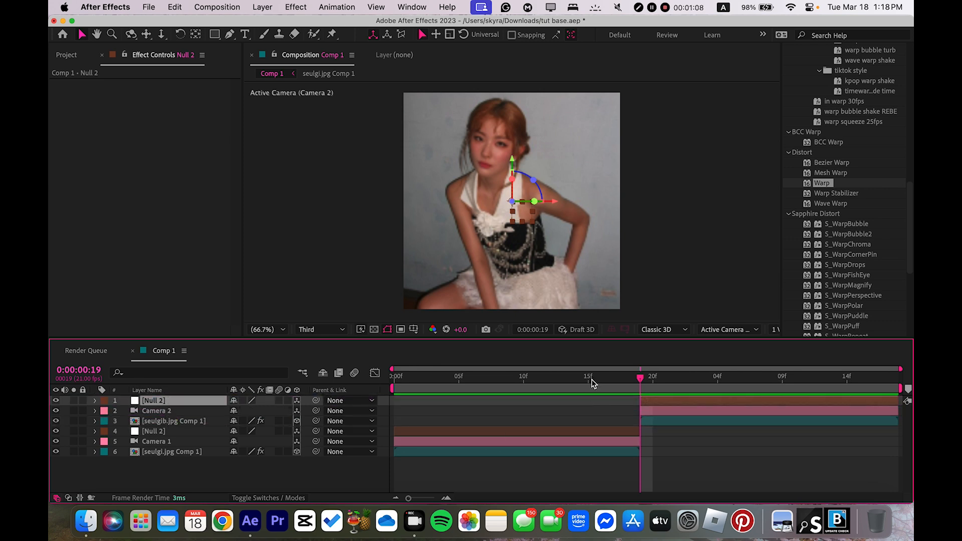
key(Home)
Parent Camera 1 to the first clip's null and Camera 2 to the second clip's null
click(440, 431)
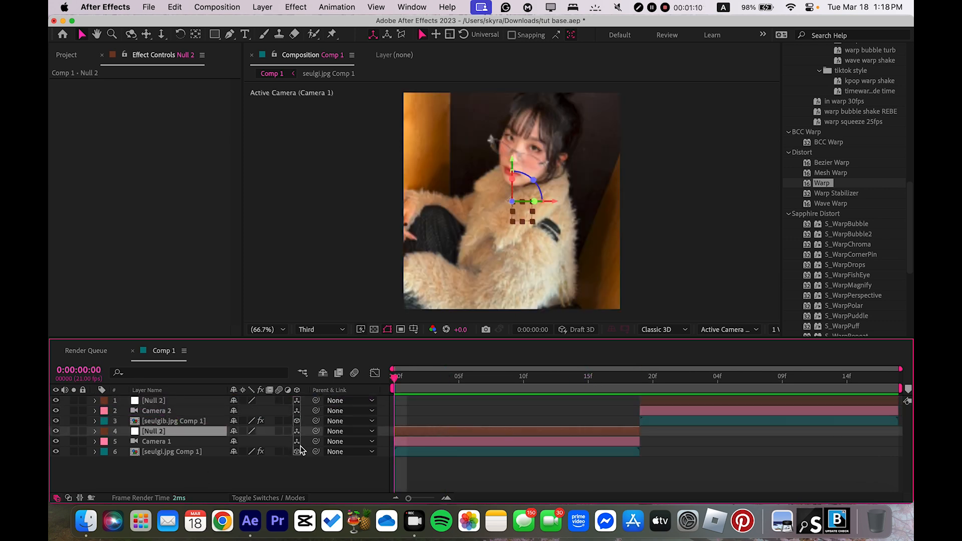
drag(215, 437, 188, 435)
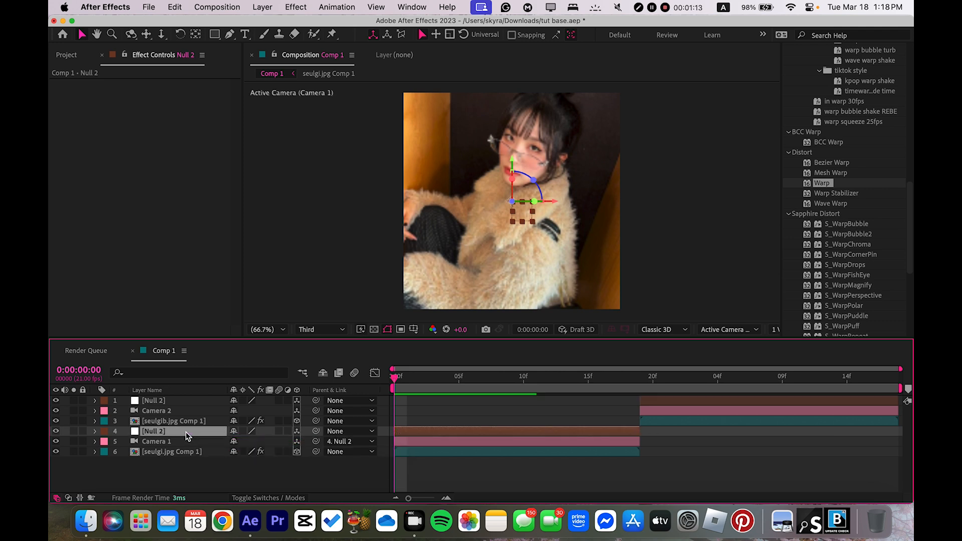
click(208, 411)
drag(316, 411, 175, 402)
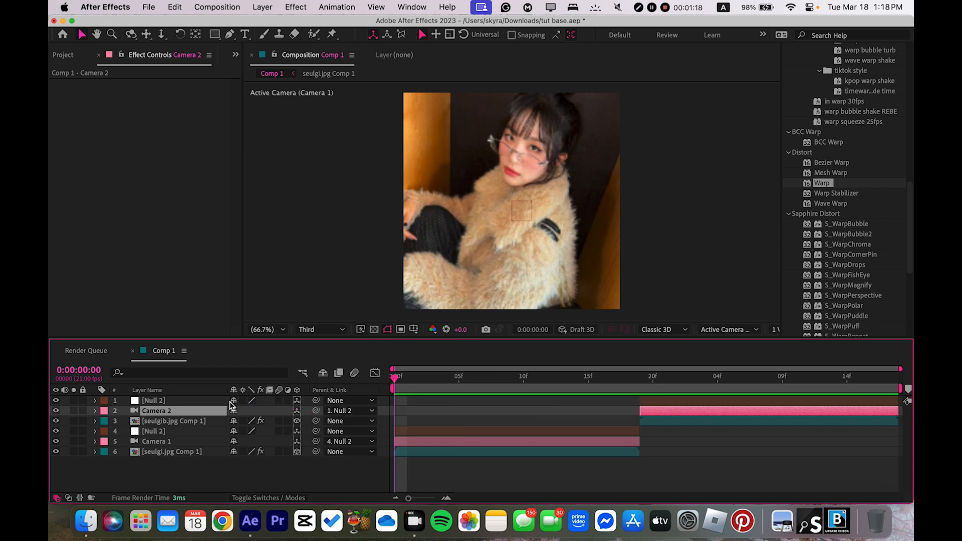
click(492, 464)
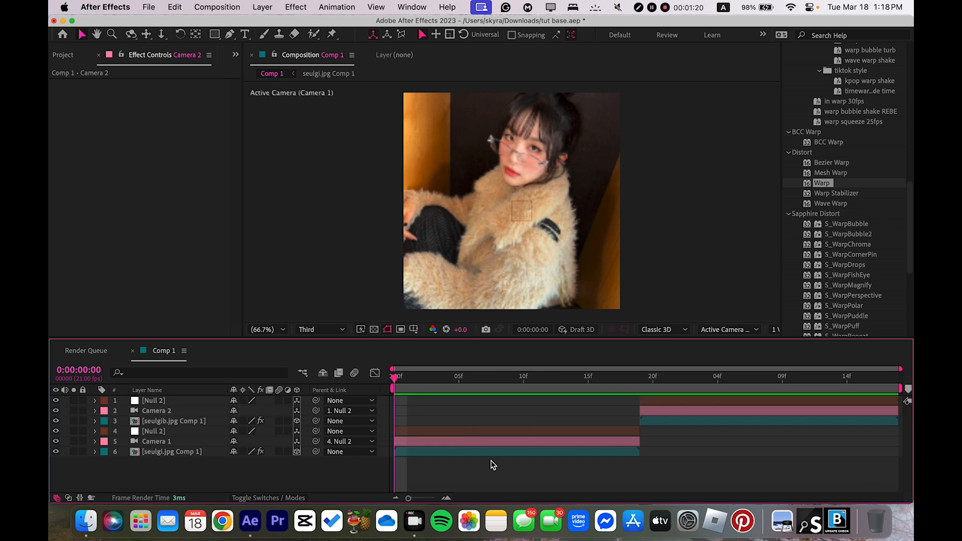
Set the Scale of the first clip's null to 75%
click(171, 441)
click(165, 432)
key(s)
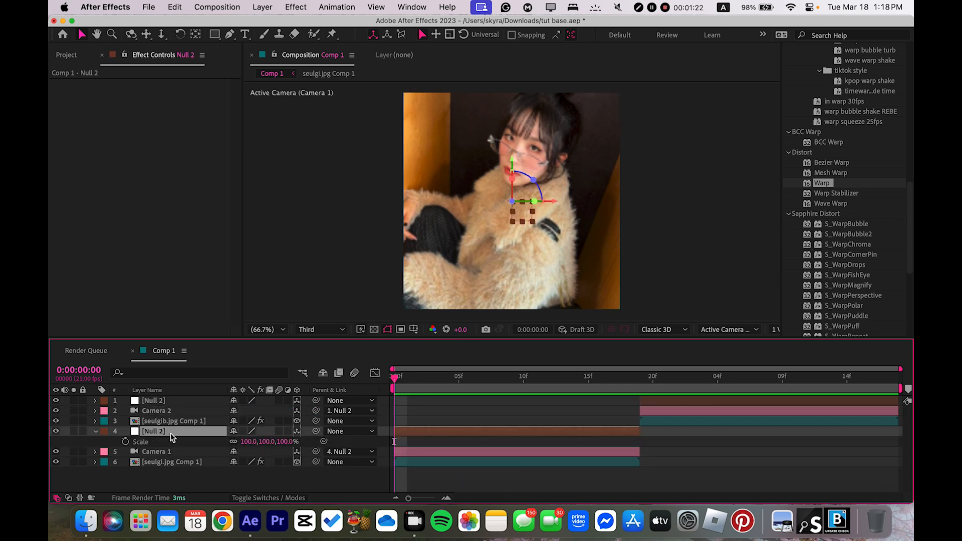
mouse_move(244, 442)
mouse_down()
mouse_move(258, 441)
mouse_move(229, 441)
mouse_up()
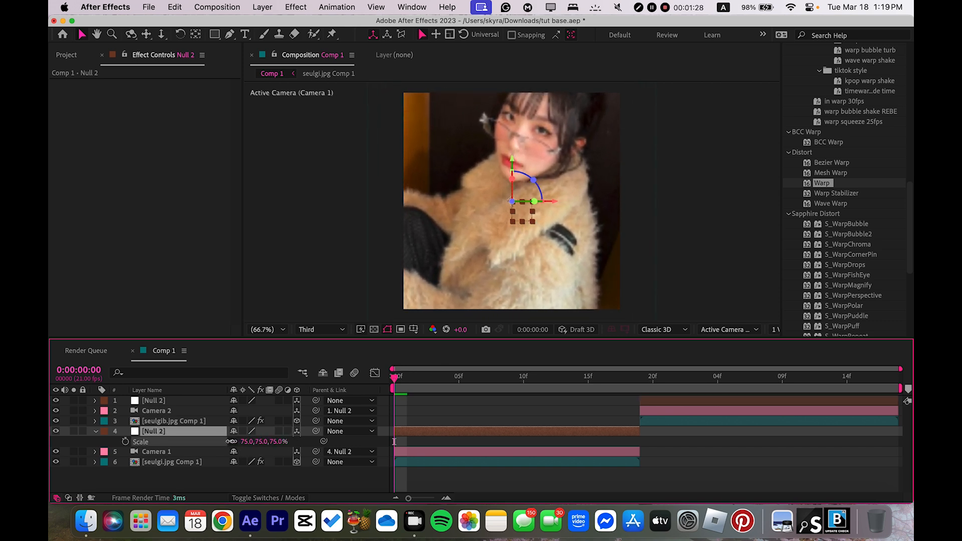
Keyframe the first null's Z Position from 1317 at frame 0 to 0 at frame 17
key(p)
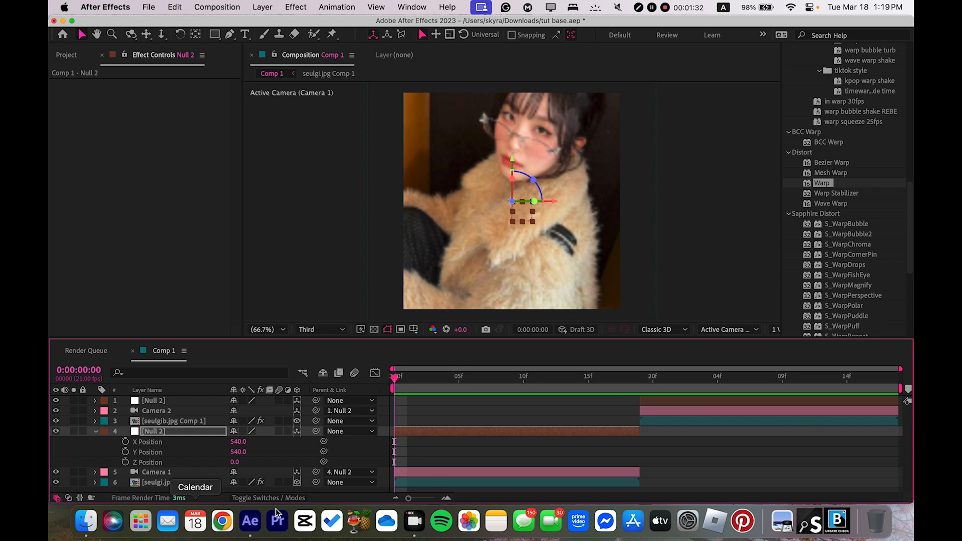
click(125, 461)
drag(395, 463, 614, 462)
drag(234, 462, 243, 464)
Shape the first null's Z Position curve so it drops steeply at the start and settles slowly toward frame 17
click(159, 462)
click(374, 372)
drag(466, 401, 324, 463)
drag(540, 468, 397, 461)
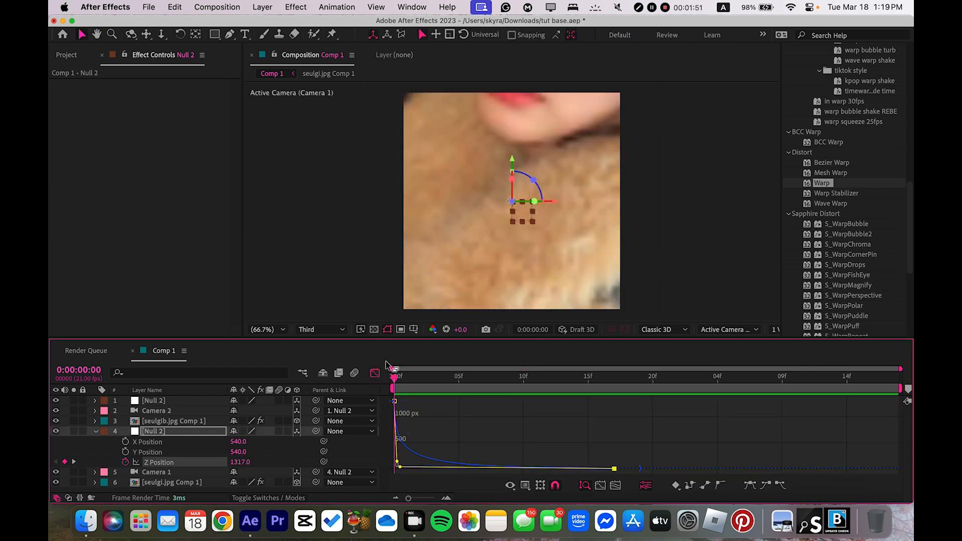
click(376, 373)
Keyframe the first null's X Position at 540 on frame 2 and 195 on frame 18
key(o)
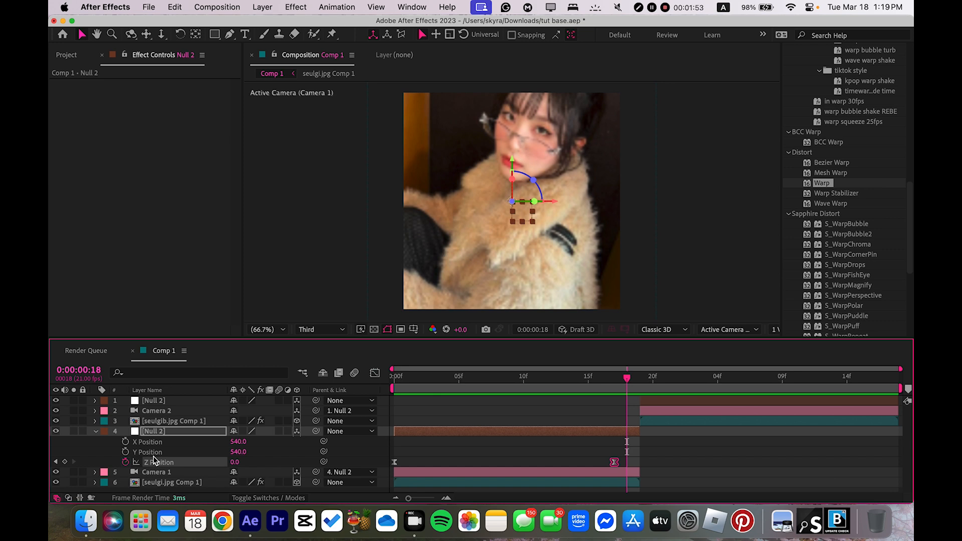
click(125, 441)
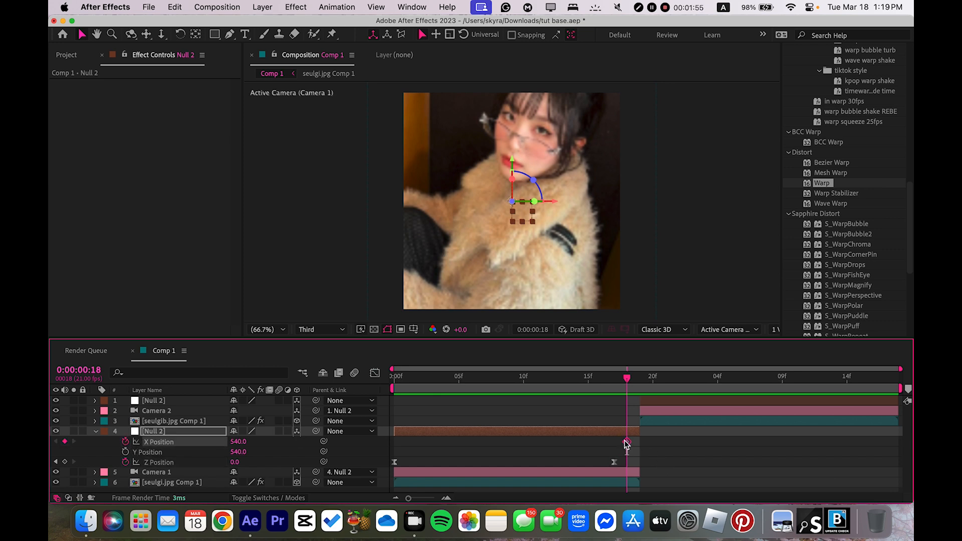
drag(627, 442, 406, 460)
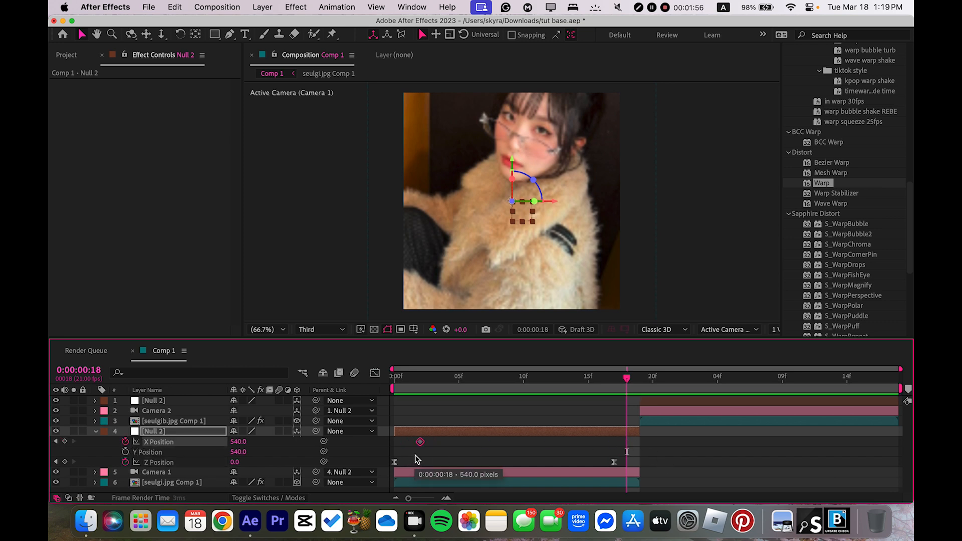
drag(407, 454, 421, 453)
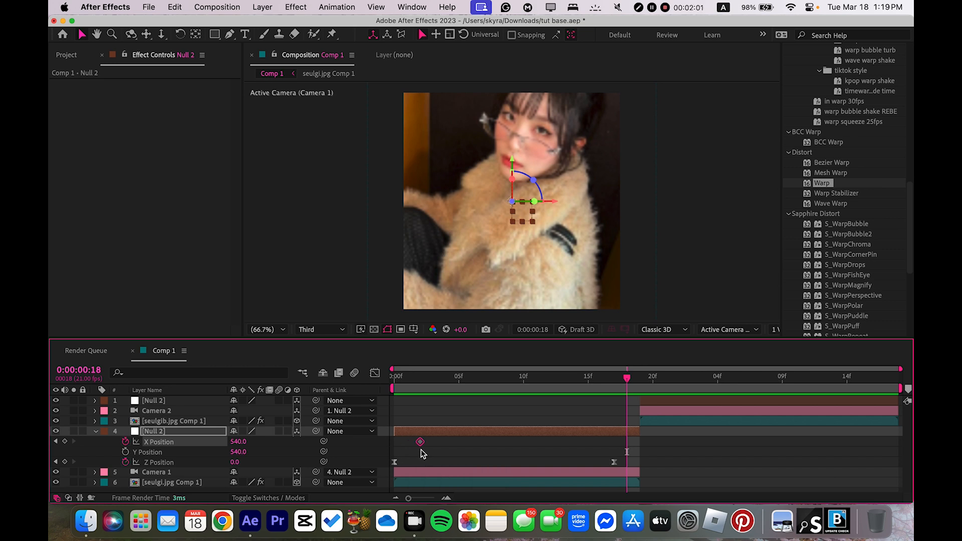
drag(238, 442, 85, 495)
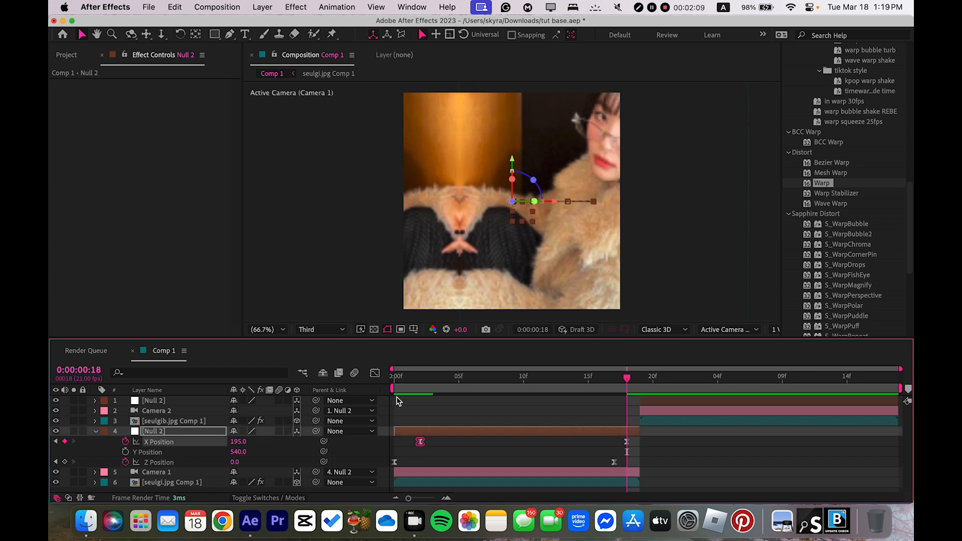
Shape the first null's X Position curve to stay nearly flat and fall steeply just before frame 18, and preview the motion
click(374, 373)
drag(558, 468, 667, 387)
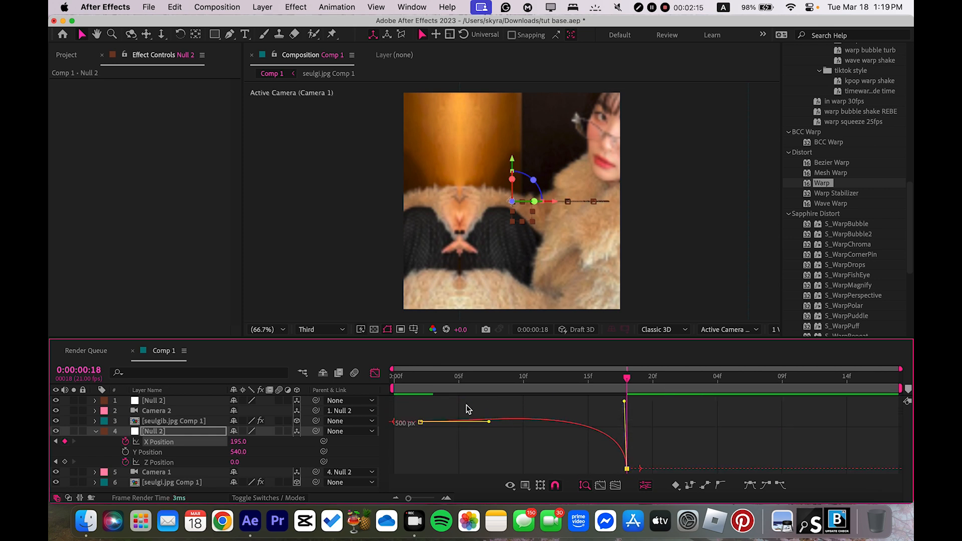
drag(428, 386, 627, 400)
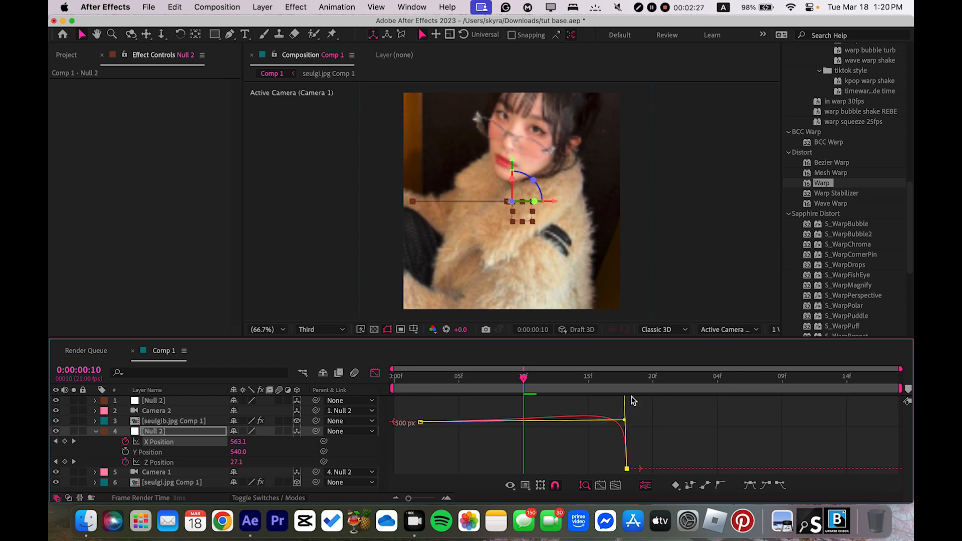
drag(525, 382, 659, 383)
key(space)
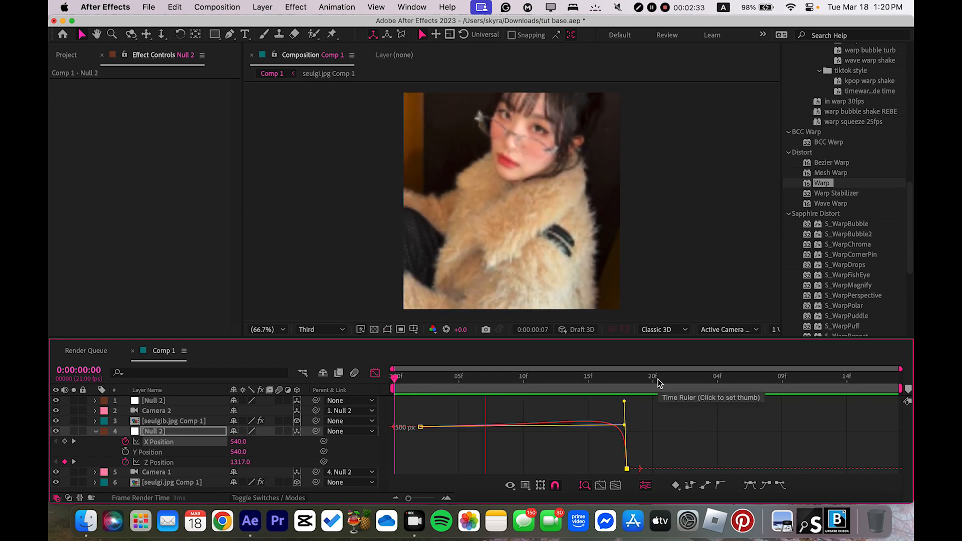
key(space)
Move the first null's initial X Position keyframe to frame 1 and preview the motion with its eased curve
click(374, 373)
drag(422, 443, 410, 444)
key(o)
click(377, 375)
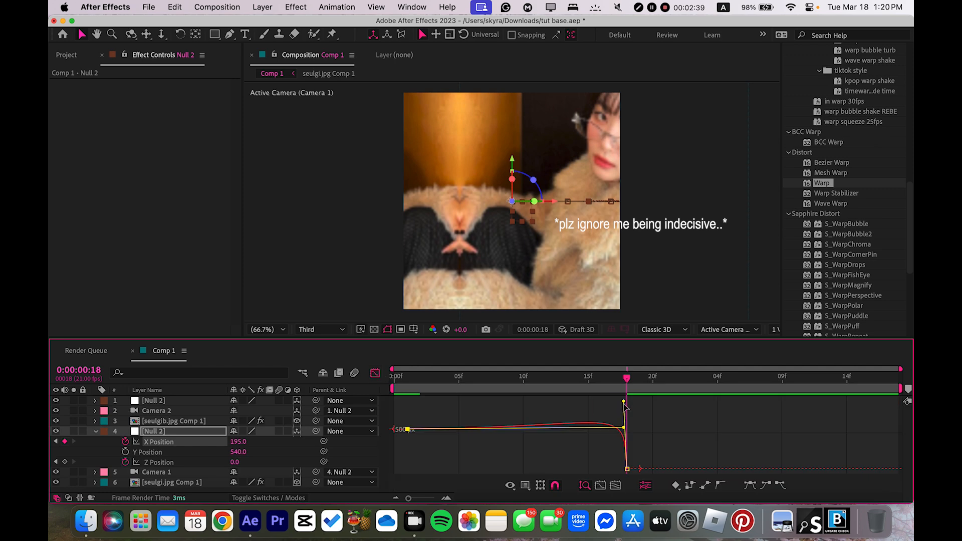
key(space)
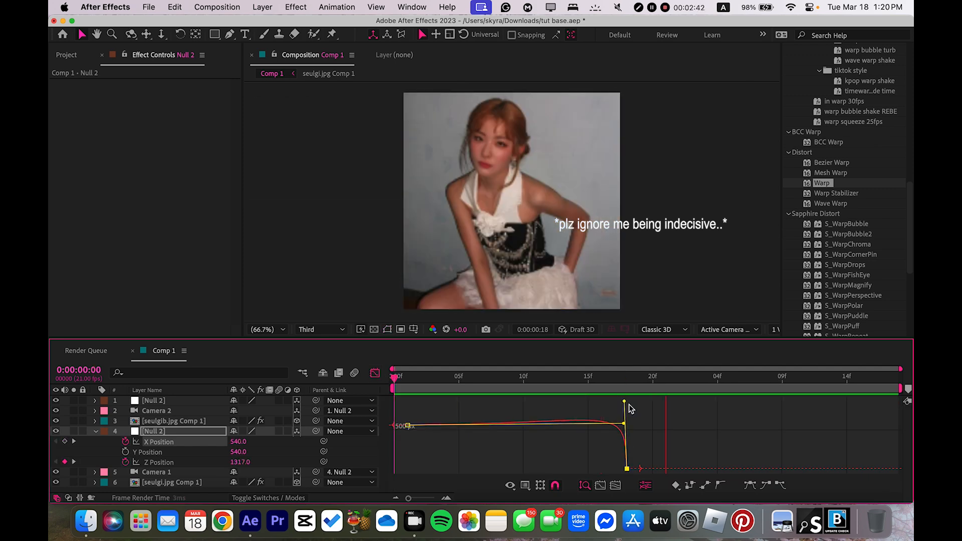
key(space)
Extend the starting X Position ease handle slightly to line up with frame 18, preview it and close the graph
key(Home)
drag(624, 424, 633, 424)
key(space)
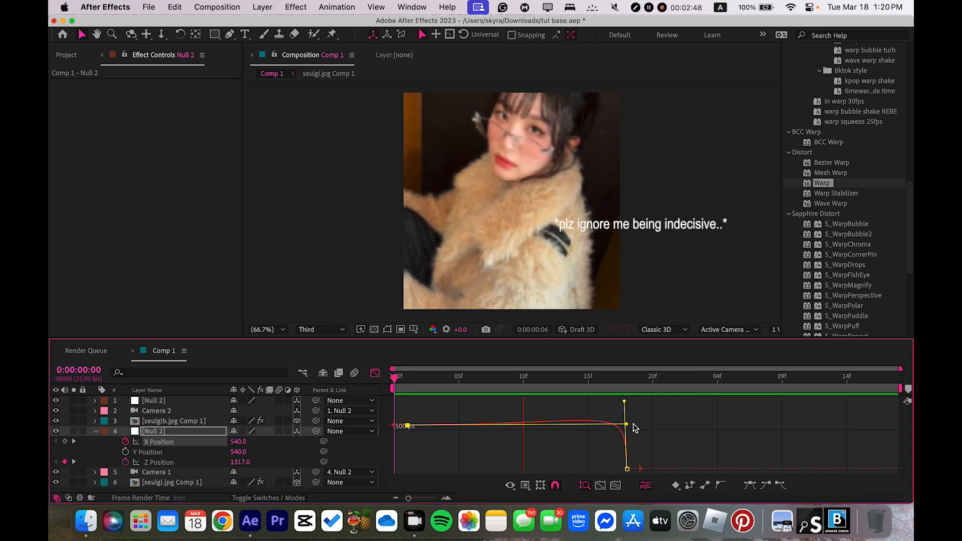
click(375, 372)
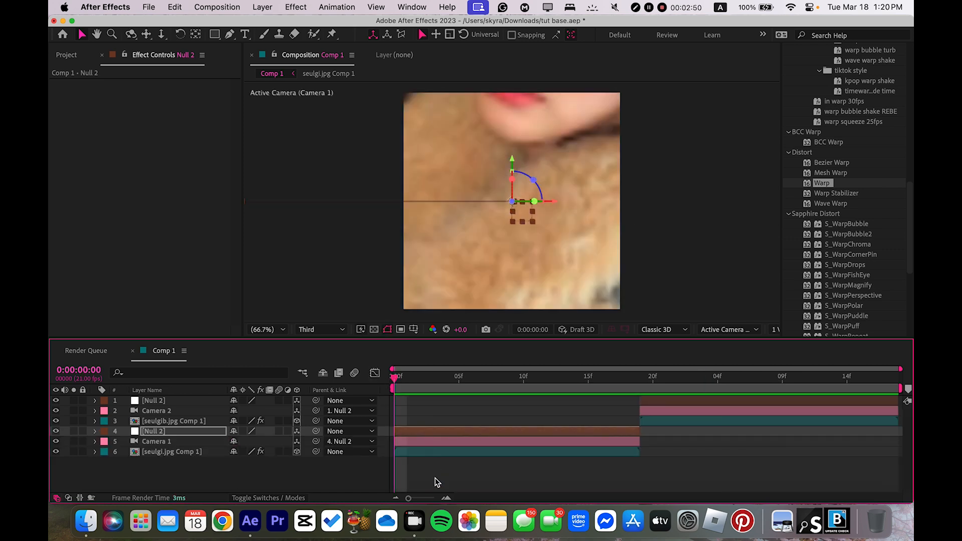
Add an adjustment layer directly above the first image, trim it to end at frame 19 and rename it wiggle
click(417, 451)
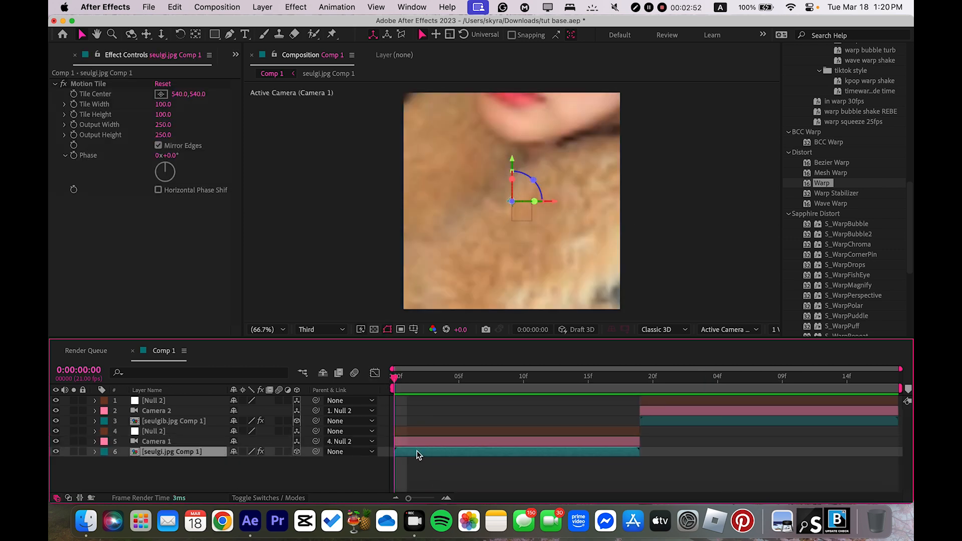
key(super+alt+y)
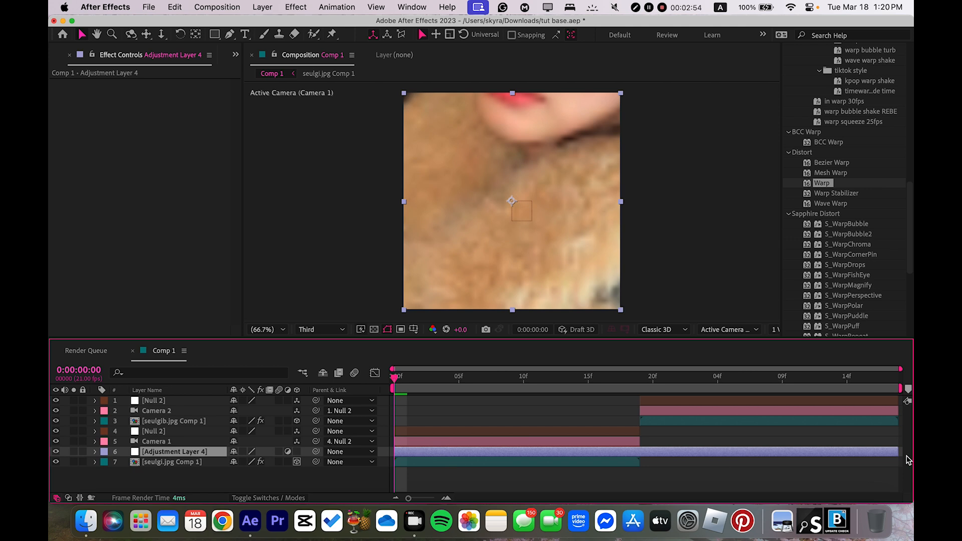
drag(899, 454, 639, 454)
key(Return)
text(wiggle)
key(Return)
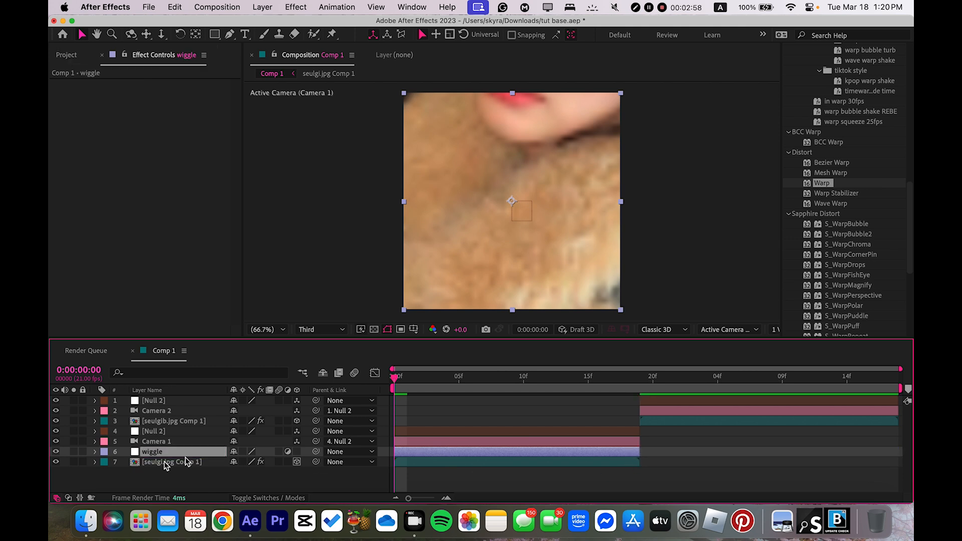
Find the Wigglerama preset and apply it to the wiggle layer
scroll(843, 87, up, 10)
double_click(817, 154)
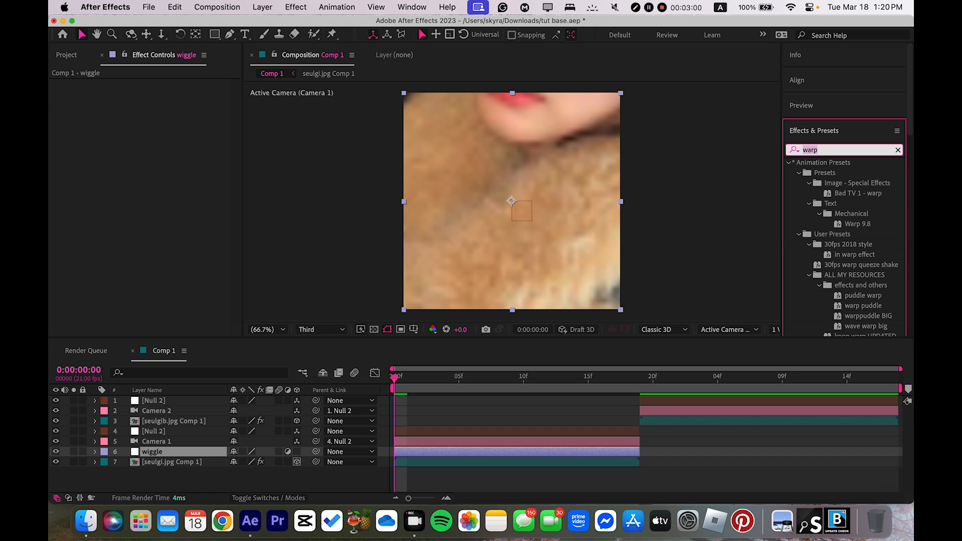
text(wiggler)
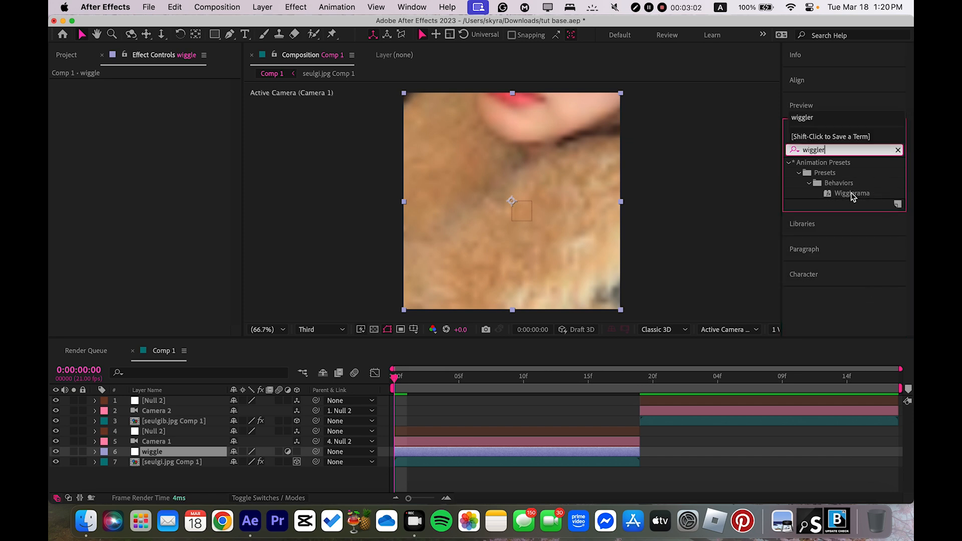
double_click(851, 194)
Set Wigglerama's Wiggle Scale and Wiggle Width to 0%, Wiggle Speed to 0.5 and Wiggle Rotation to -2°
click(119, 146)
click(168, 159)
key(Tab)
text(0)
key(Return)
click(161, 94)
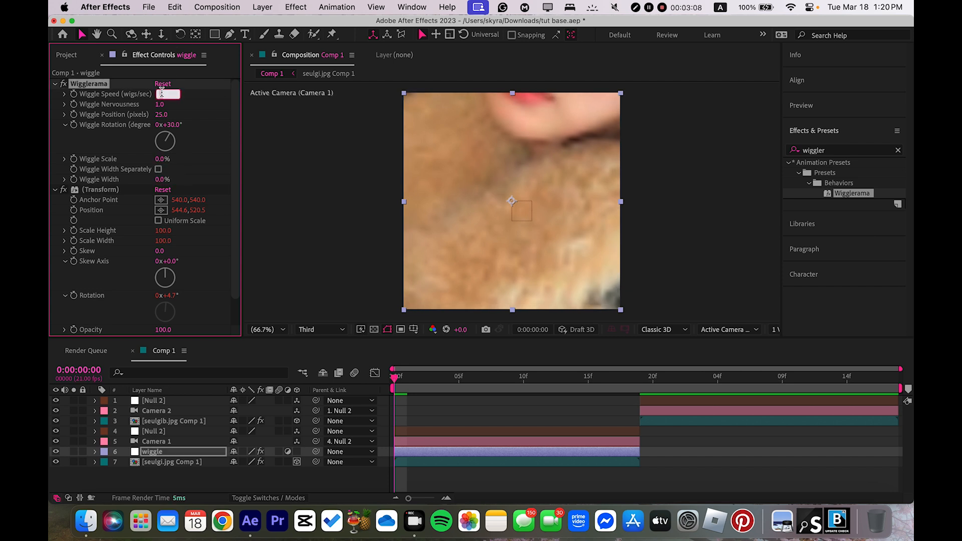
text(.5)
key(Return)
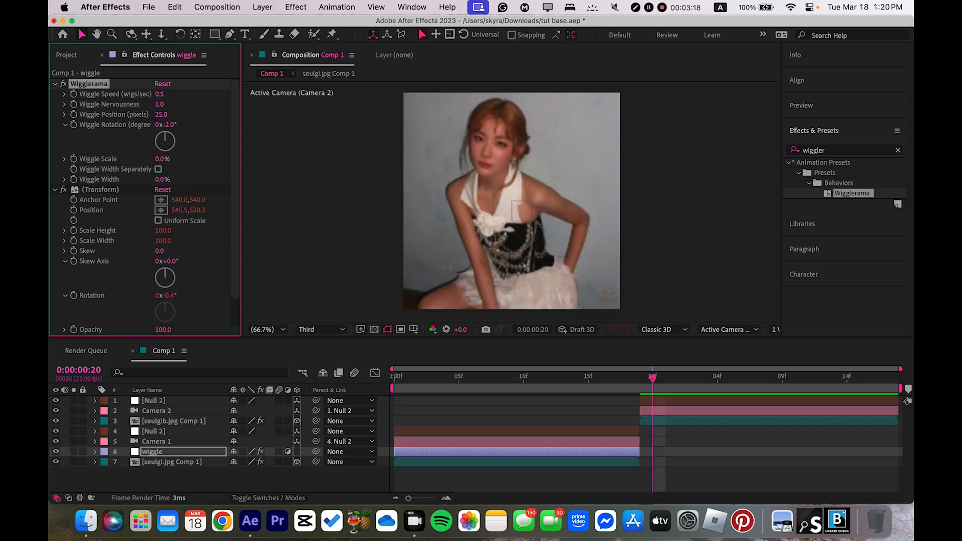
Preview the shake from the start and set the Wiggle Speed to 0.4
key(Home)
key(space)
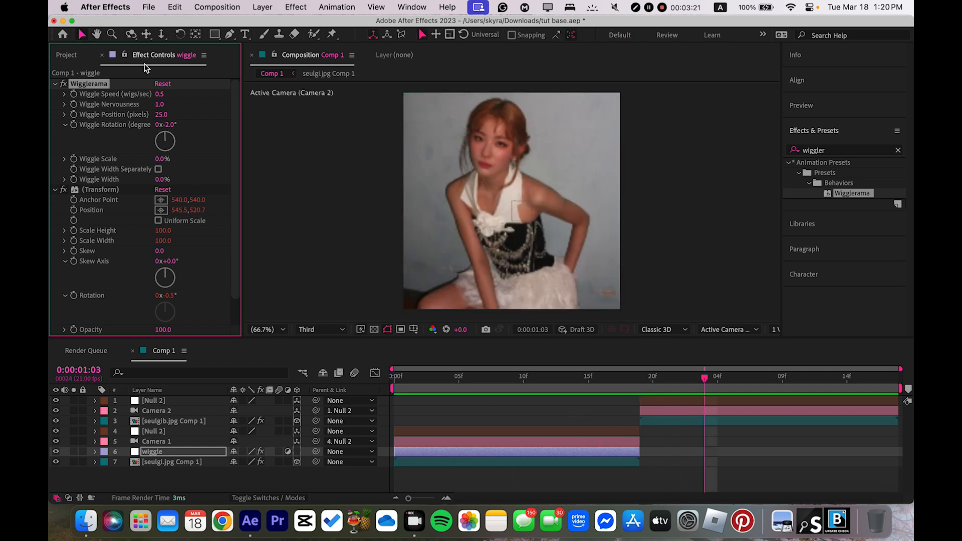
click(159, 95)
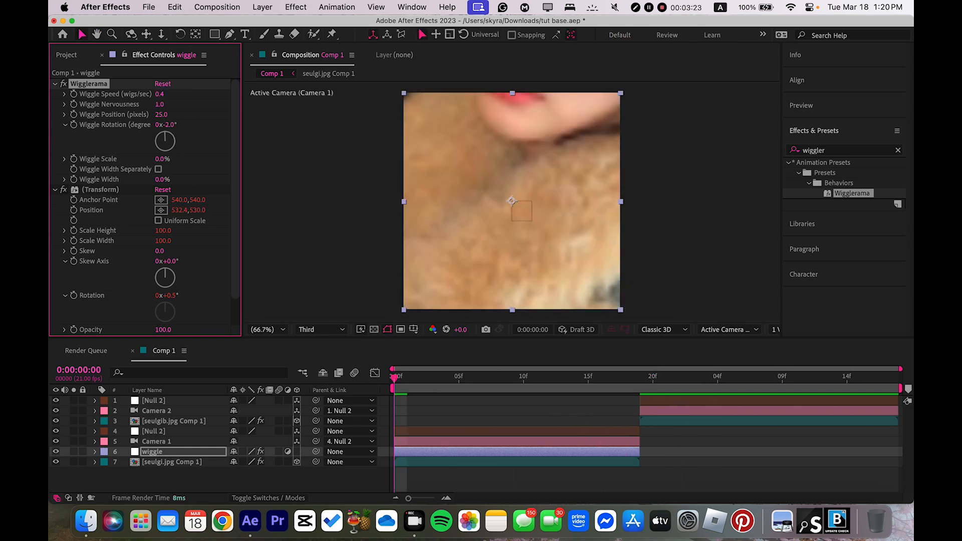
Add an adjustment layer above the first clip's null, trim it to end at frame 19 and rename it brightness
drag(897, 429, 641, 433)
text(brightnes)
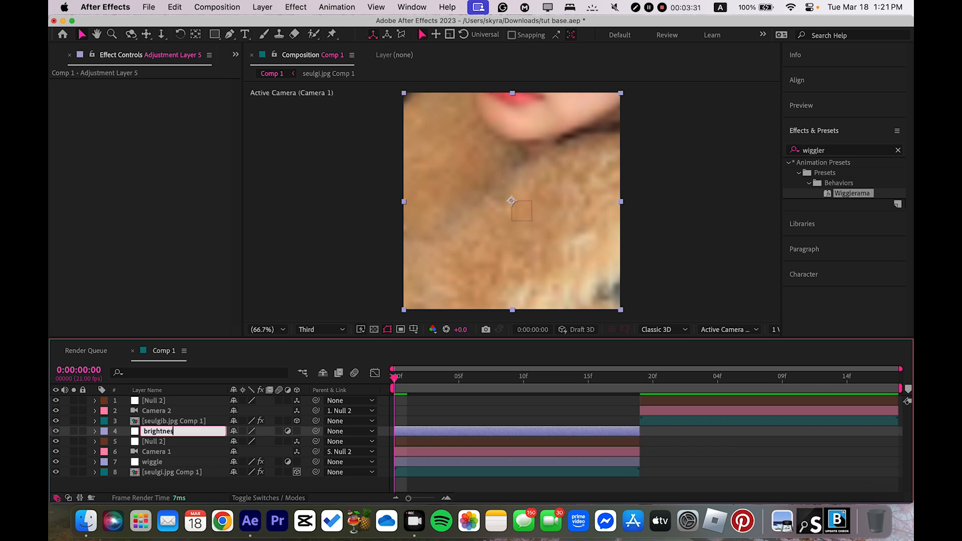
text(s)
key(Return)
Find the Brightness & Contrast effect and apply it to the brightness layer
click(842, 150)
text(brightne)
double_click(856, 194)
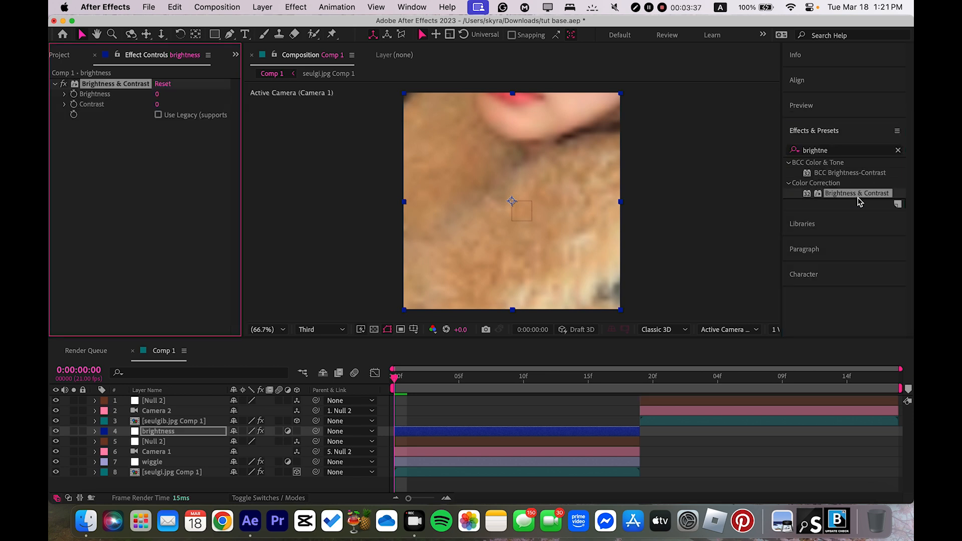
Keyframe the brightness layer's Brightness from 70 at the first frame down to 0 at frame 18
click(73, 94)
drag(395, 453, 630, 459)
click(232, 452)
text(70)
key(Return)
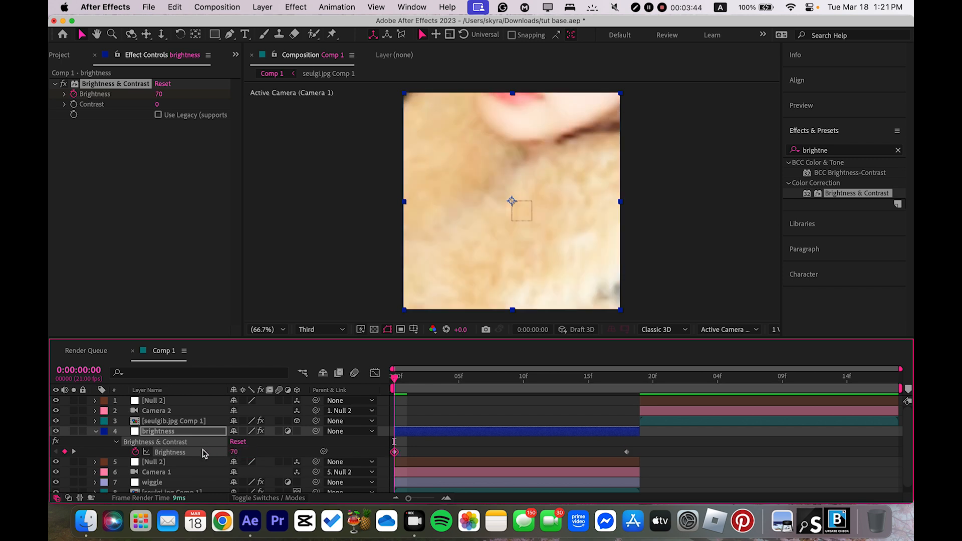
Easy-ease the Brightness keyframes and shape the value curve to drop steeply at the start and settle gradually
key(F9)
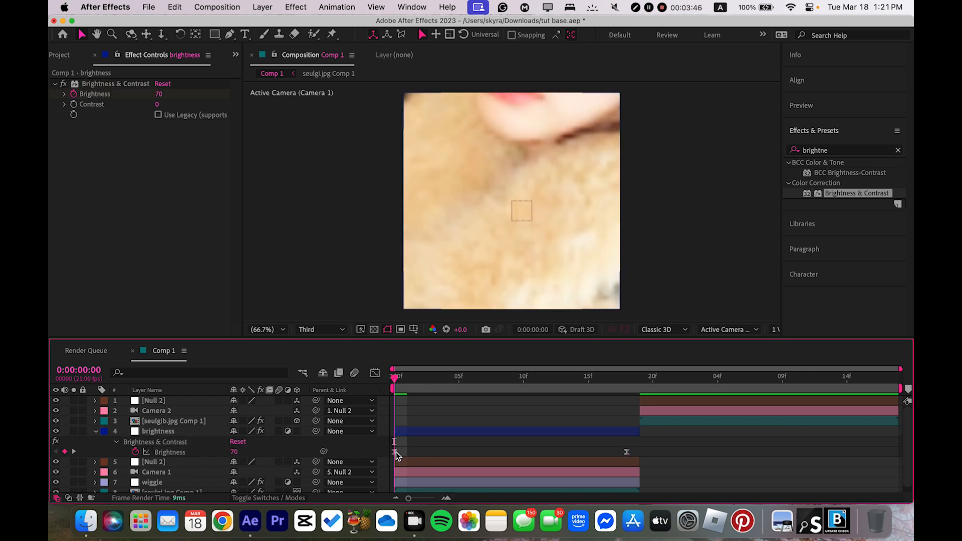
click(374, 373)
drag(472, 401, 362, 446)
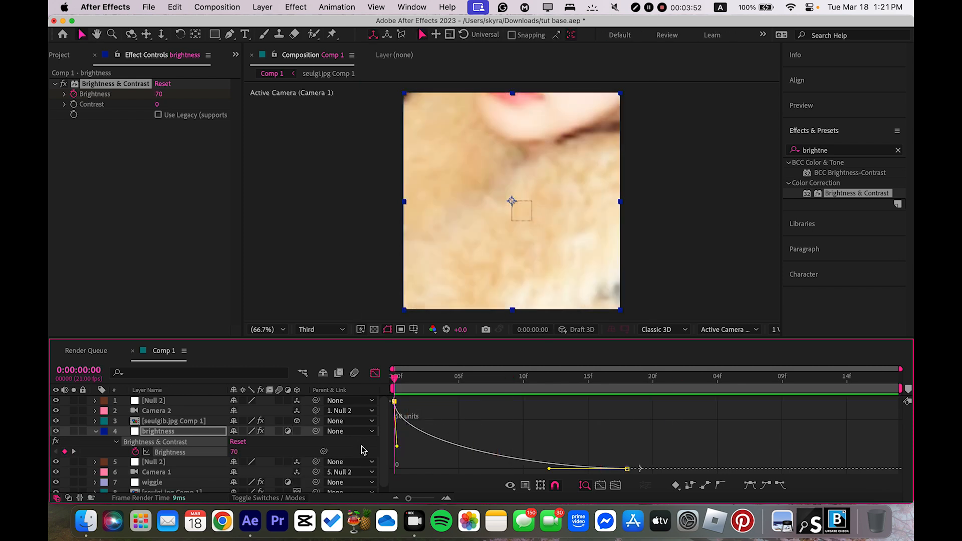
click(377, 373)
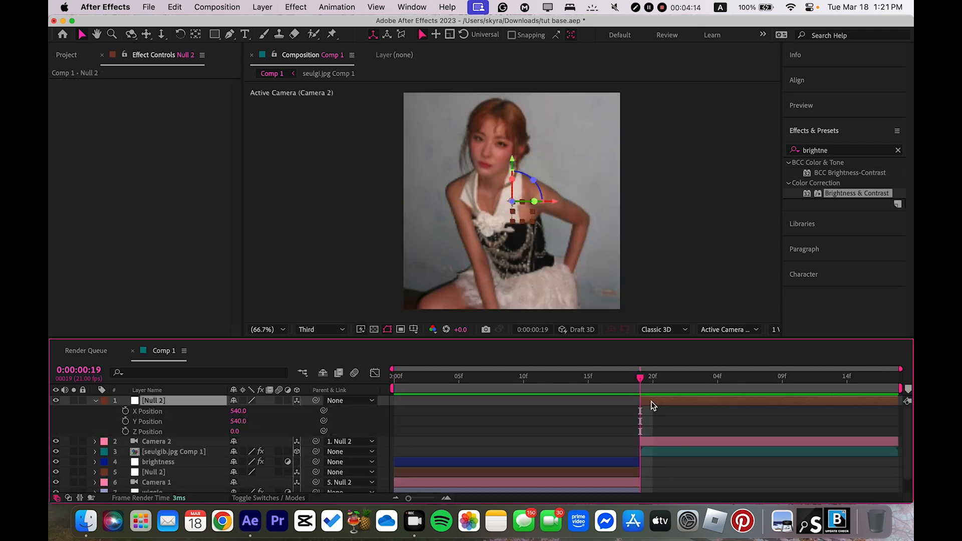
Keyframe the Scale of the second clip's null from 81% at frame 20 to 70% at 0:00:01:17
key(s)
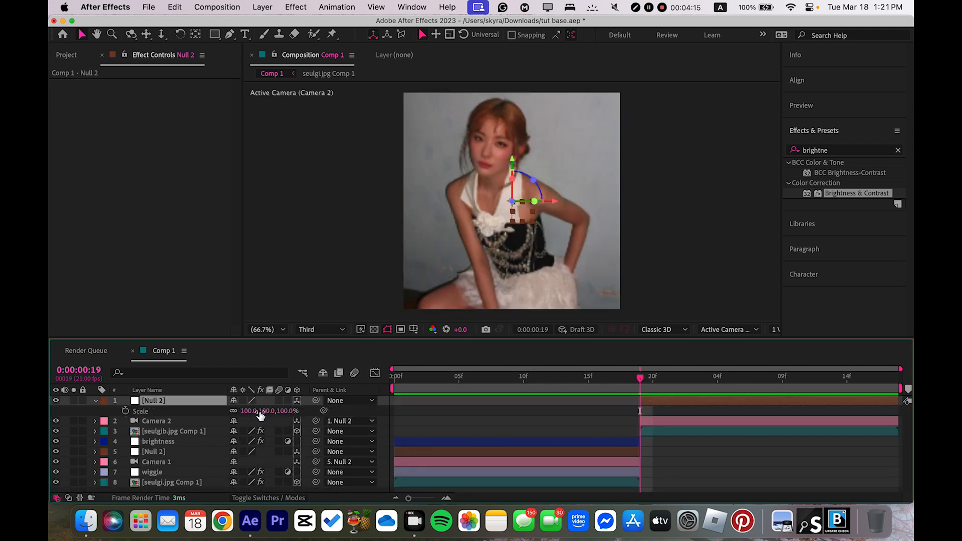
drag(247, 410, 240, 411)
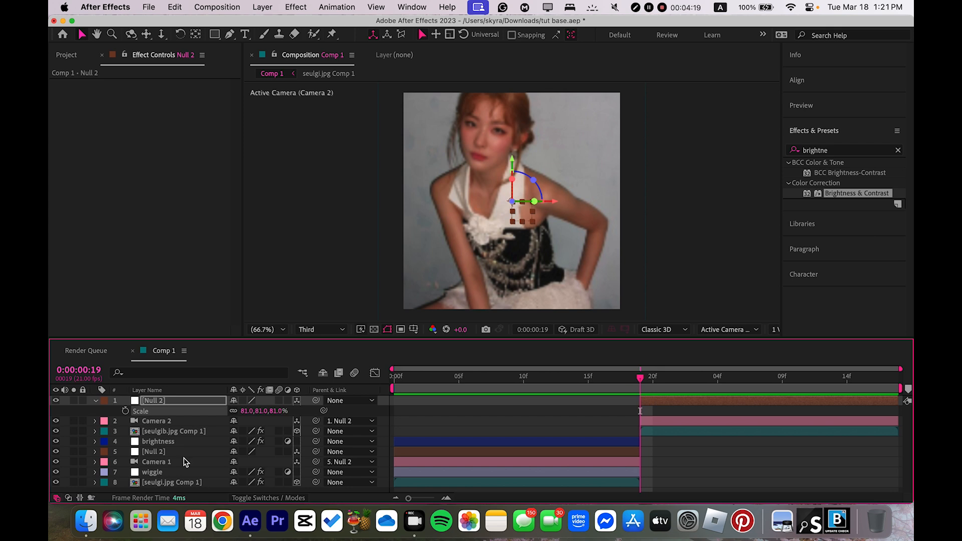
click(651, 379)
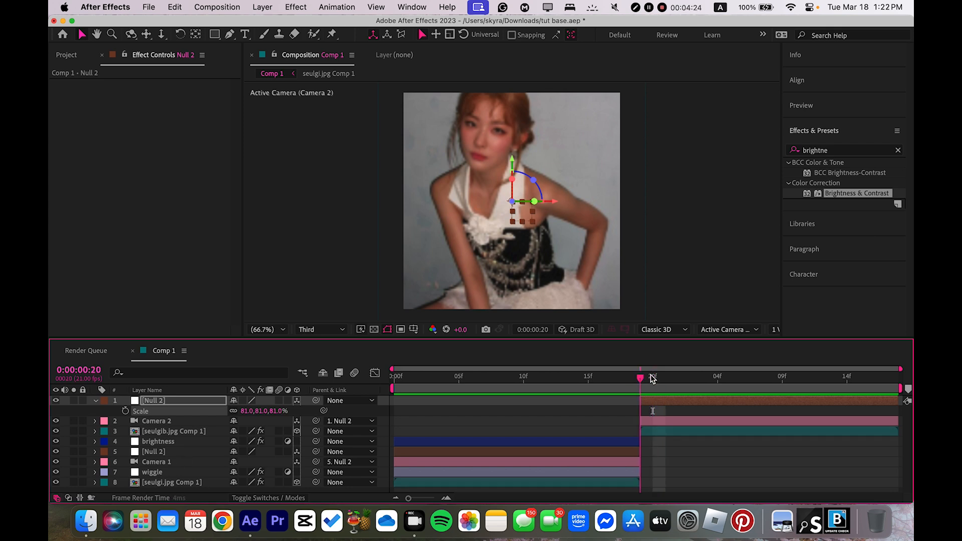
click(654, 378)
click(125, 411)
key(End)
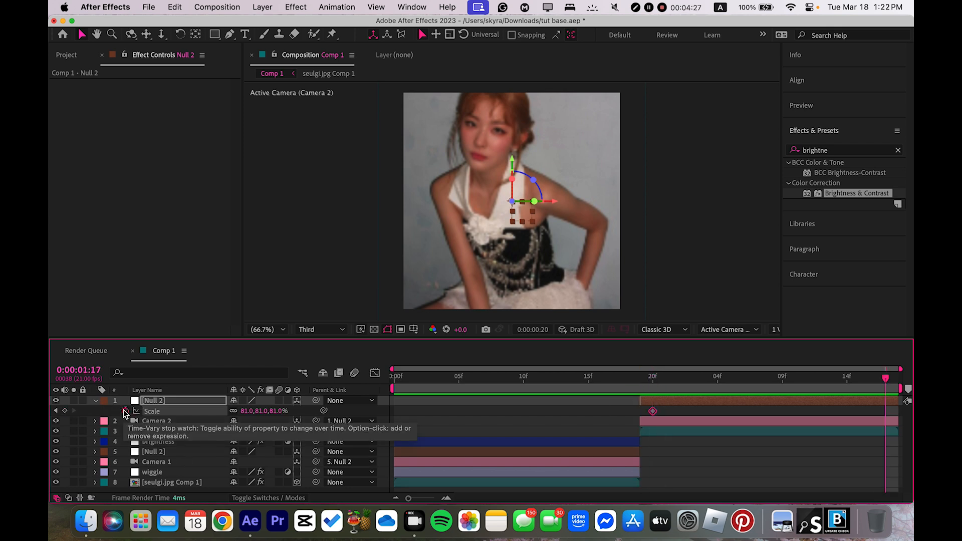
drag(244, 411, 236, 416)
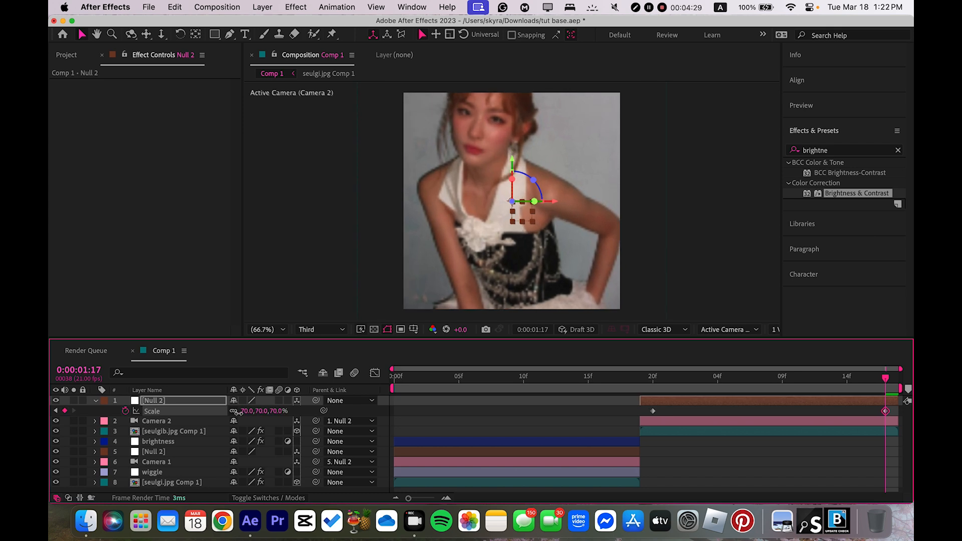
Easy-ease the second null's Scale keyframes and bend the value curve into a fast start with a slow finish
key(F9)
key(i)
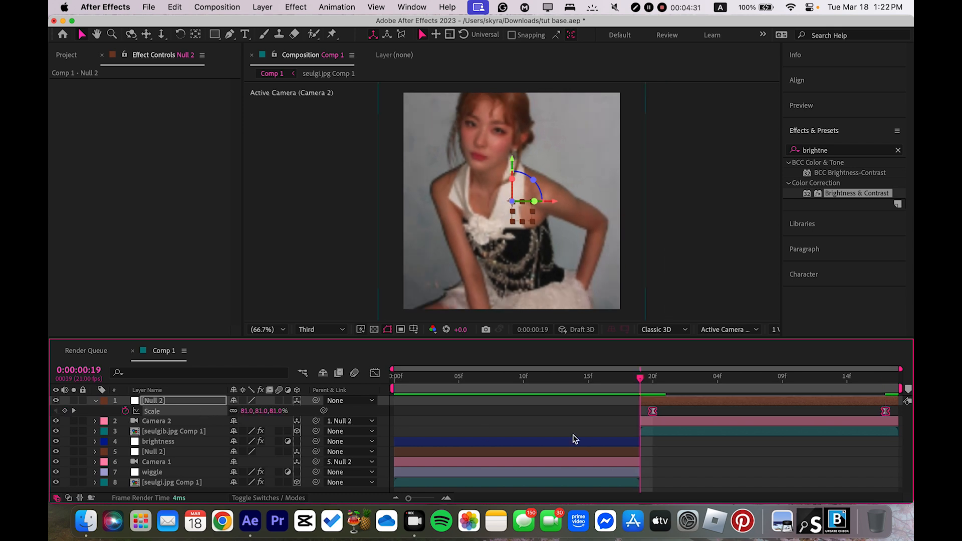
click(654, 439)
click(653, 411)
key(Page_Down)
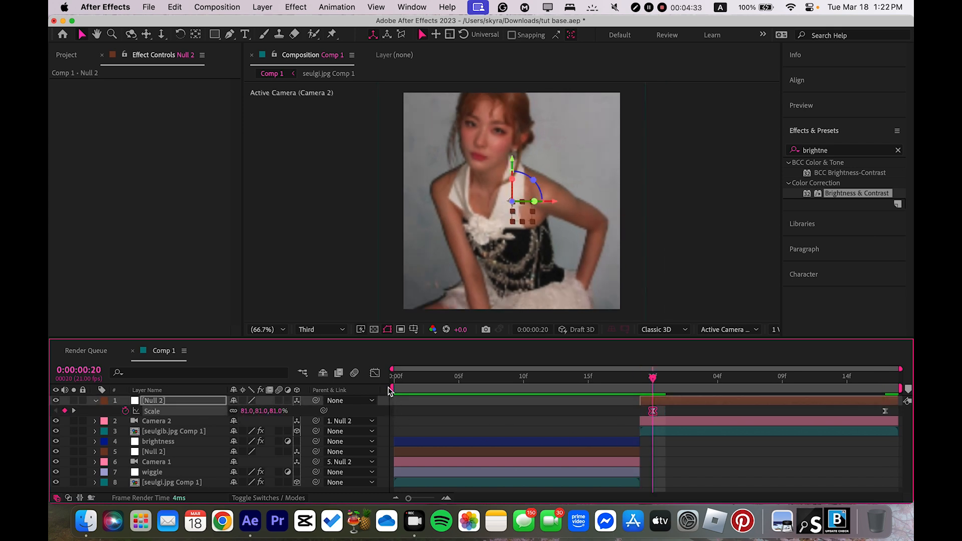
click(374, 373)
drag(729, 404, 613, 439)
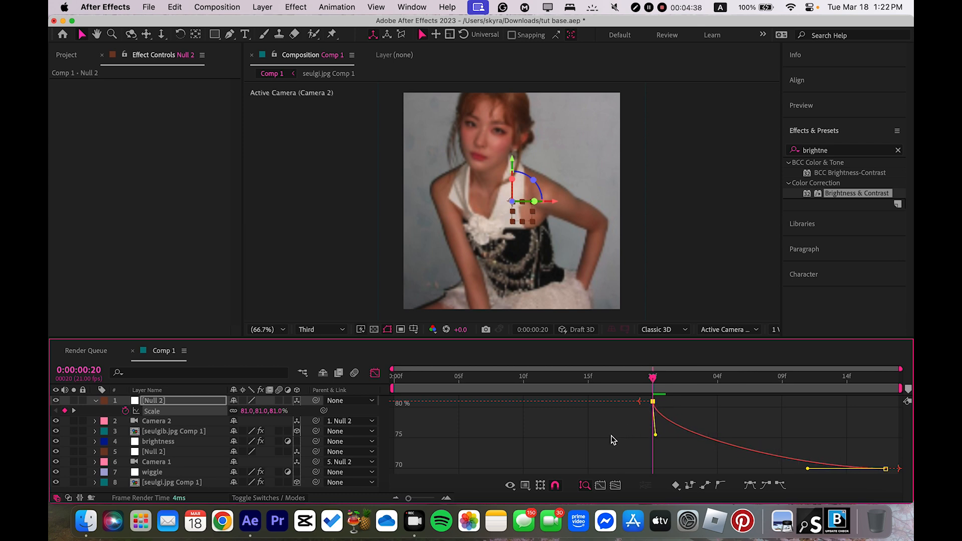
click(375, 373)
Keyframe the second null's X Position from 1037 at frame 19 to 540 at 0:00:01:16
key(Page_Up)
key(p)
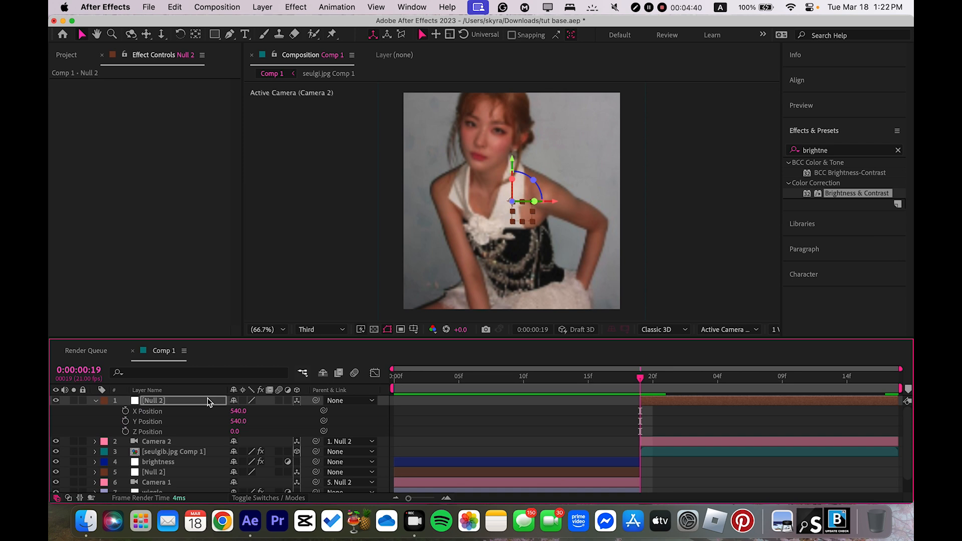
click(125, 412)
drag(641, 412, 870, 419)
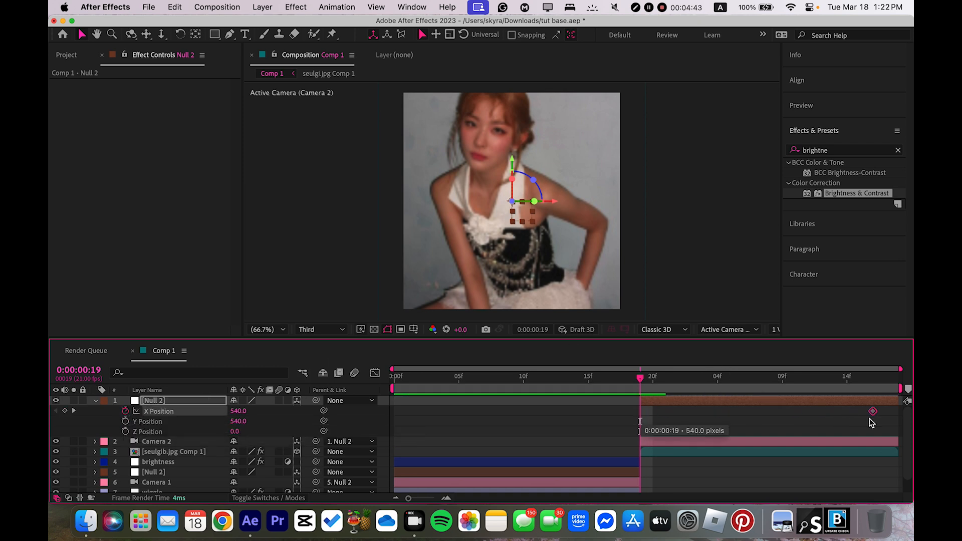
drag(239, 411, 401, 395)
Easy-ease the X Position keyframes and shape the value curve with a steep initial drop and a long, flat ease into the end
click(206, 414)
key(F9)
click(653, 413)
click(640, 412)
click(374, 374)
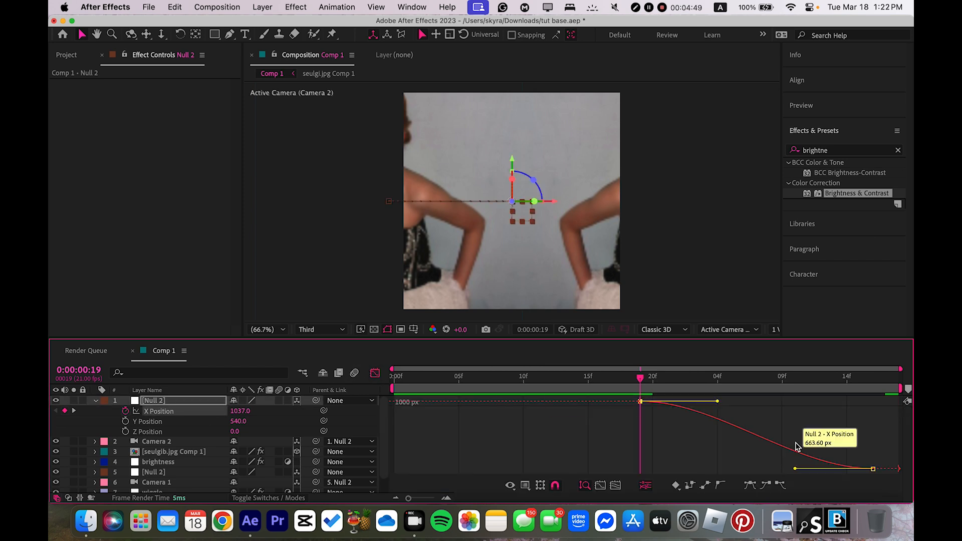
drag(717, 402, 588, 459)
click(793, 473)
click(812, 467)
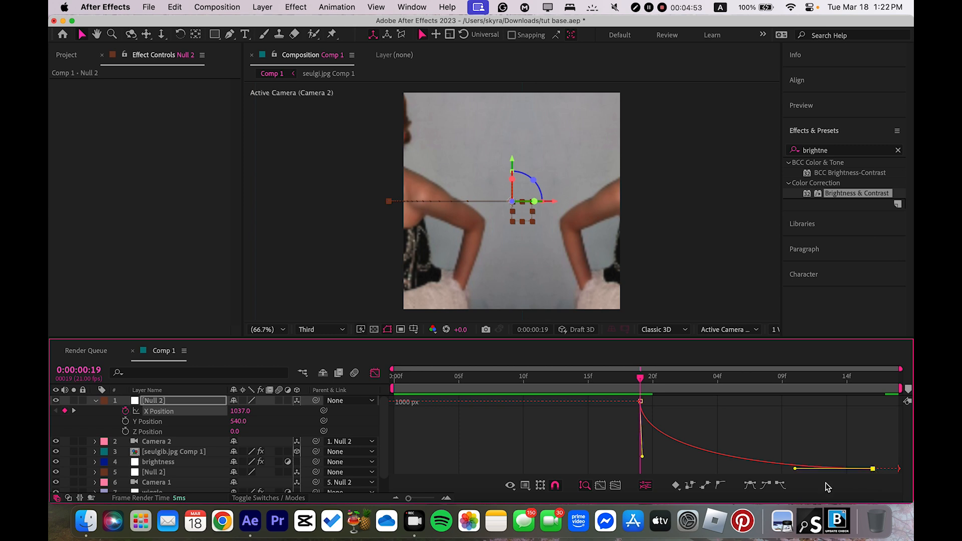
drag(795, 469, 646, 469)
Preview the slide motion and lengthen the first X Position keyframe's outgoing handle to sharpen the initial drop
key(space)
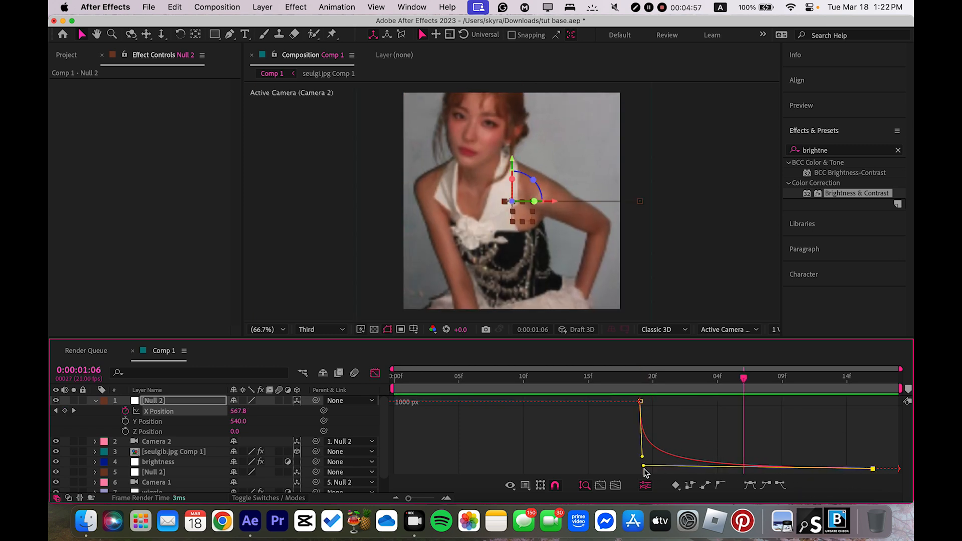
key(space)
drag(642, 456, 642, 462)
key(space)
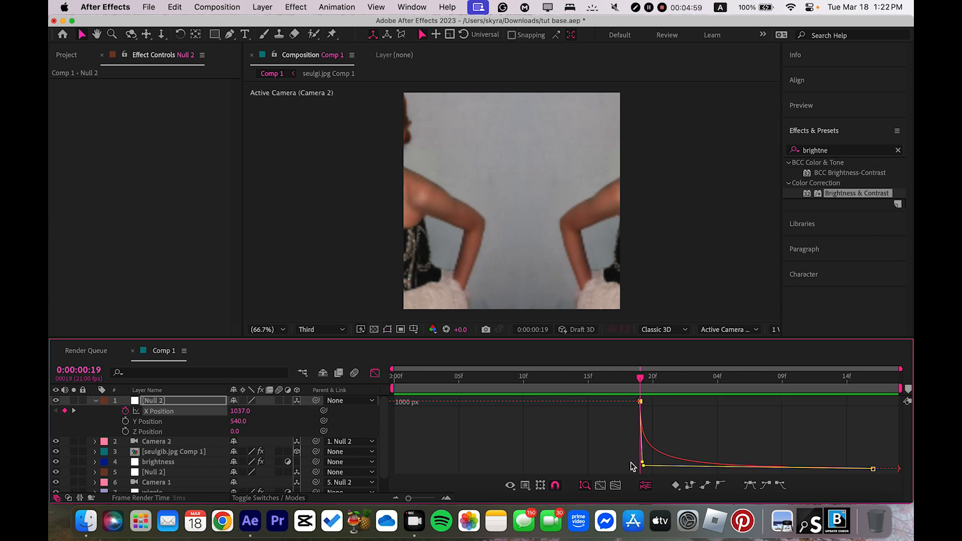
key(space)
key(space)
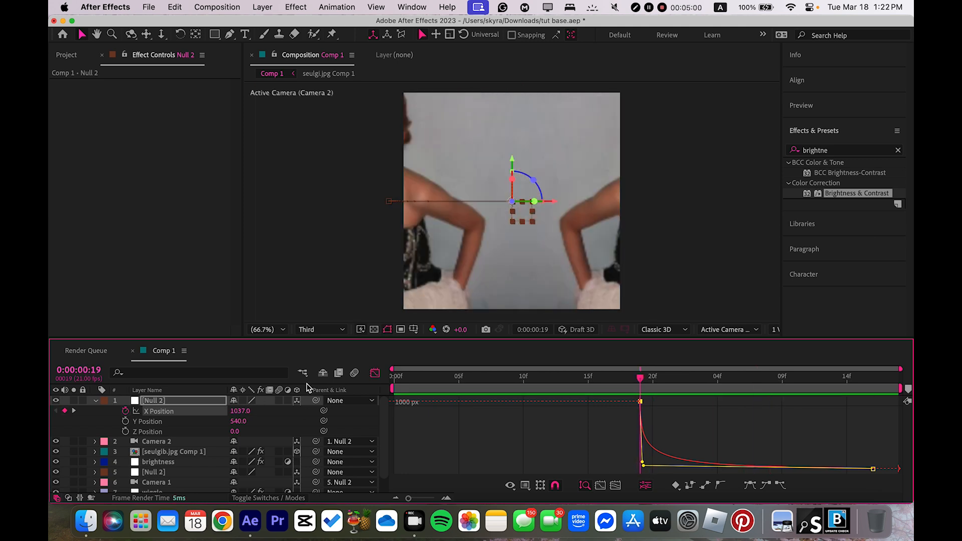
click(376, 375)
Steepen the start of the second null's Scale curve, preview the move and collapse the null's properties
key(u)
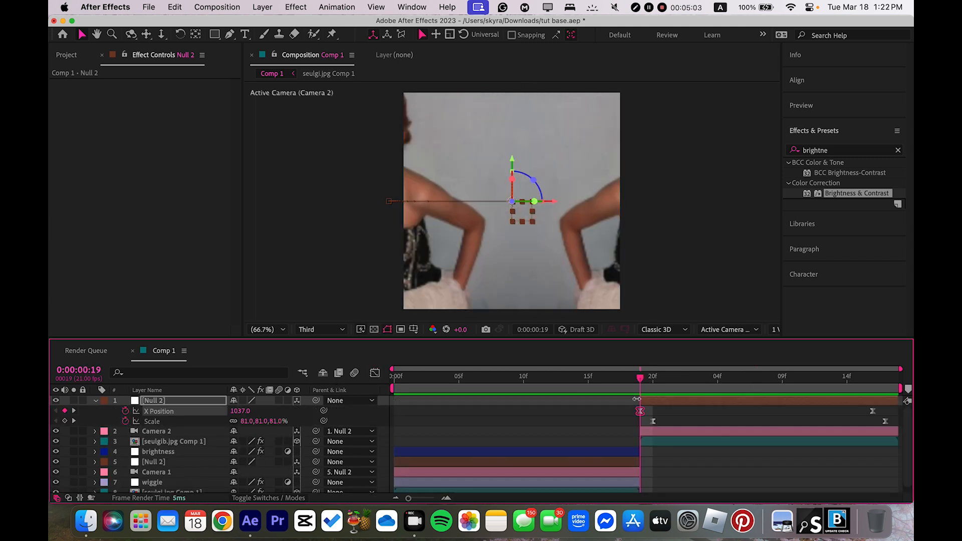
click(653, 421)
click(375, 374)
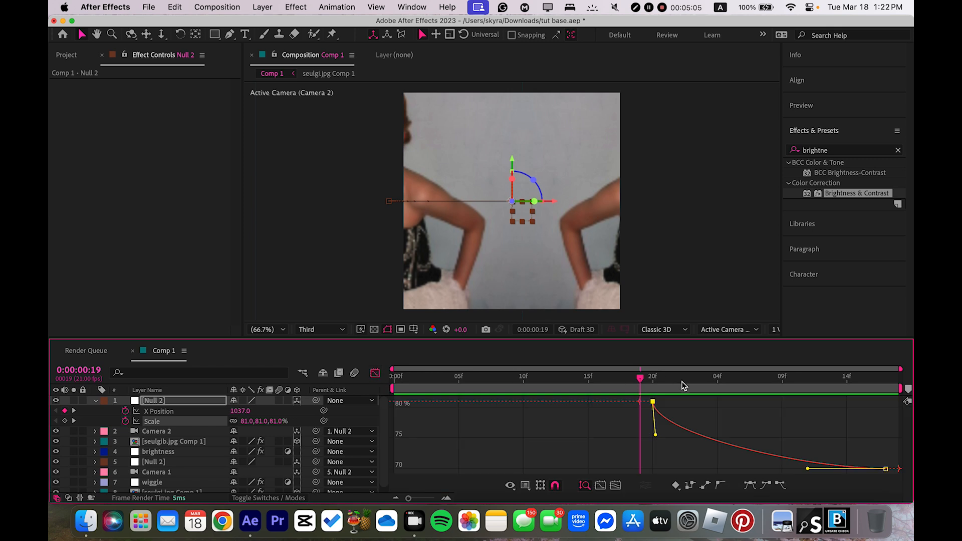
drag(652, 440, 629, 458)
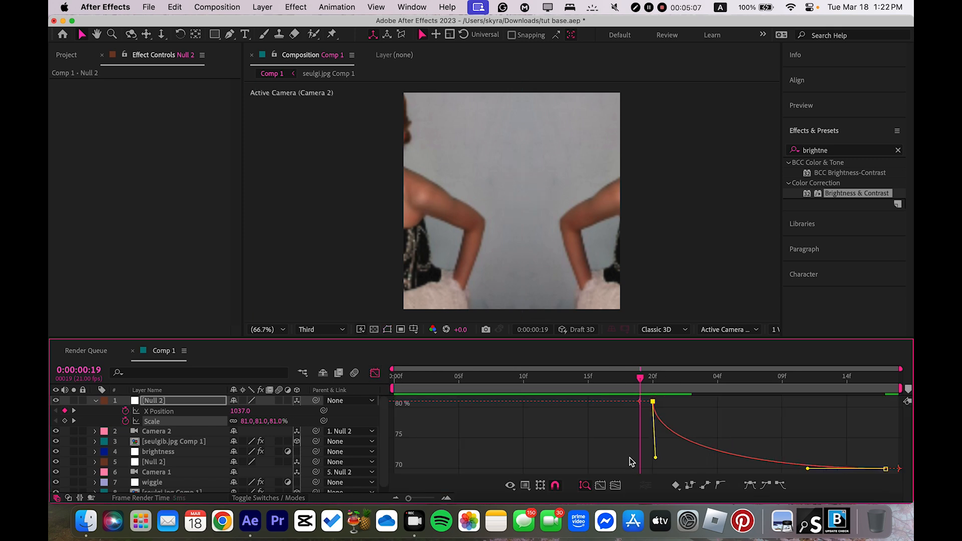
key(space)
key(space)
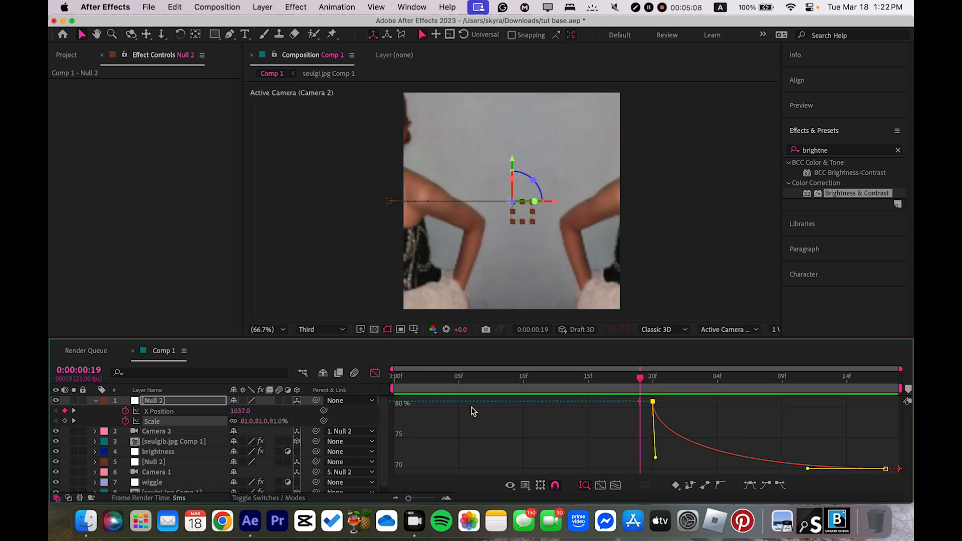
click(374, 373)
key(u)
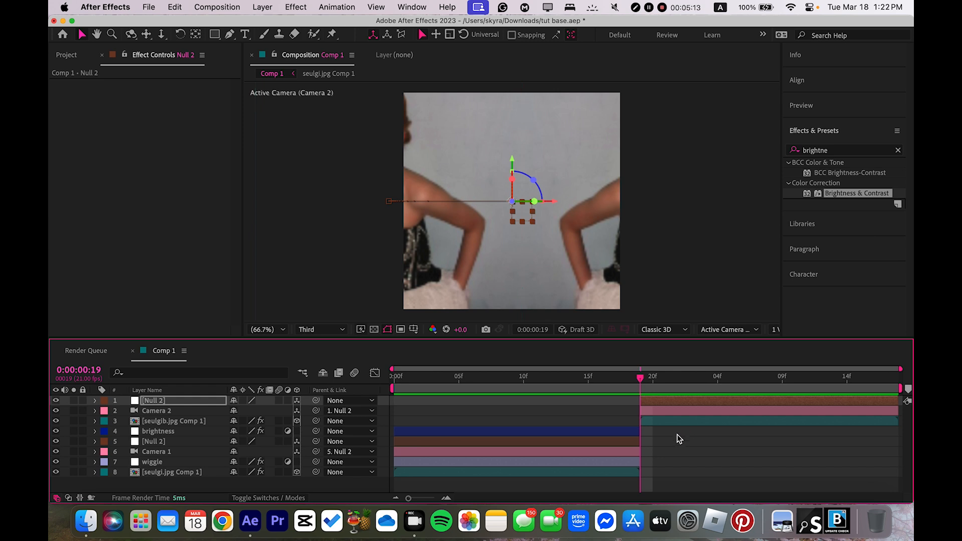
Copy the brightness layer above the second clip's null, start it at frame 19 and extend it to the composition's end
click(607, 429)
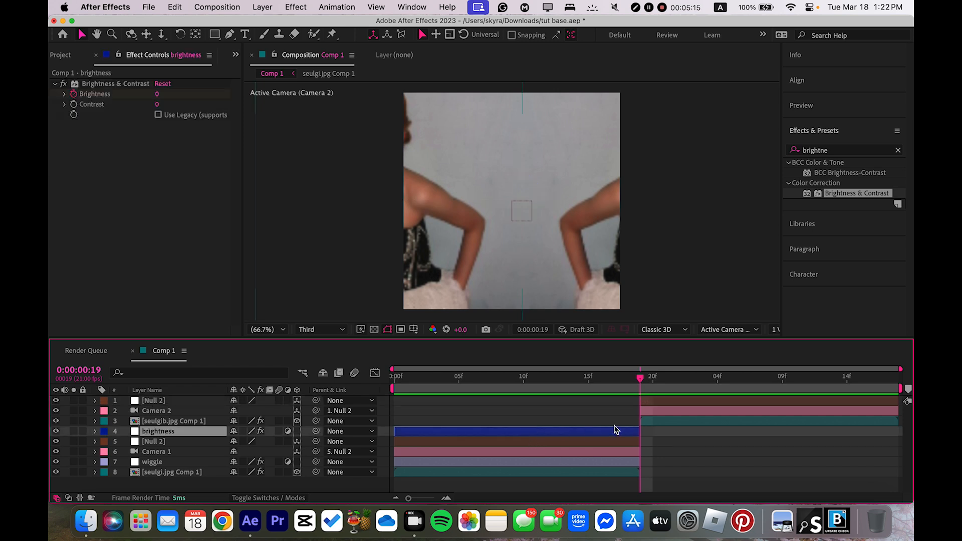
click(652, 403)
key(ctrl+v)
key(bracketleft)
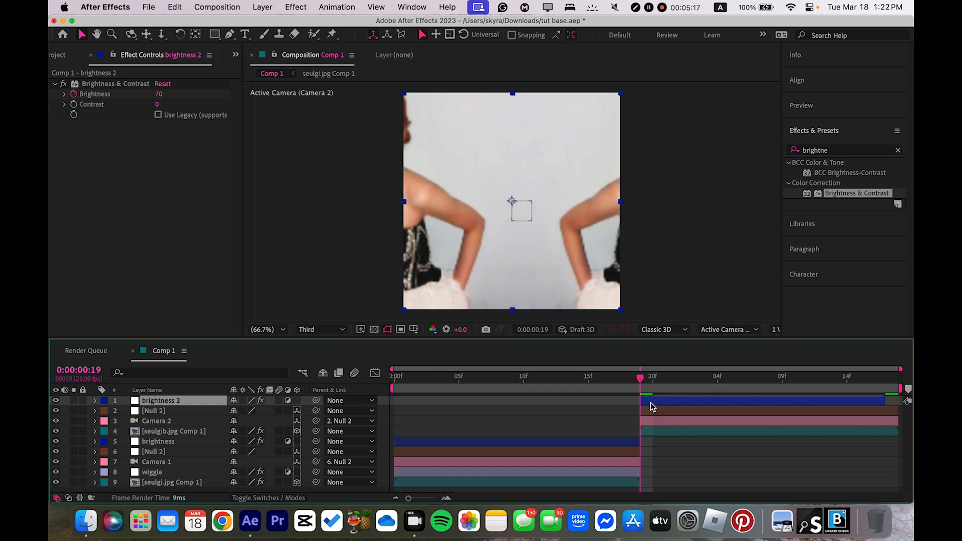
Copy the wiggle layer directly above the second image's layer, spanning frame 19 to the composition's end, and preview it
click(601, 482)
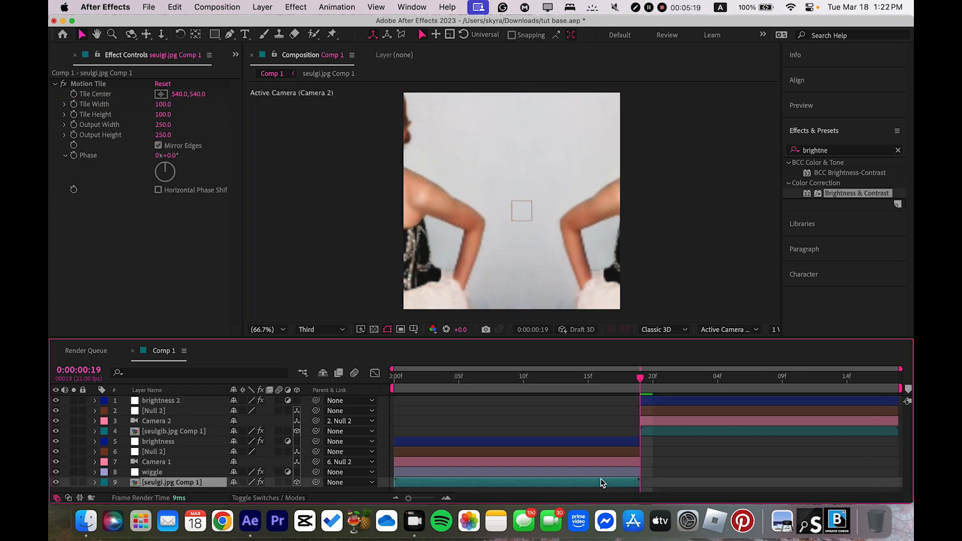
click(596, 472)
click(658, 431)
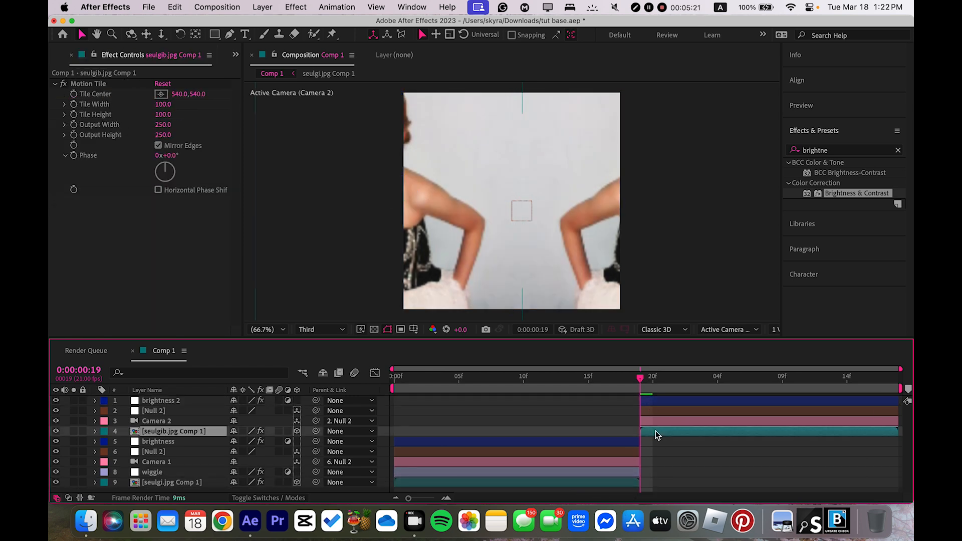
key(ctrl+v)
key(bracketleft)
key(space)
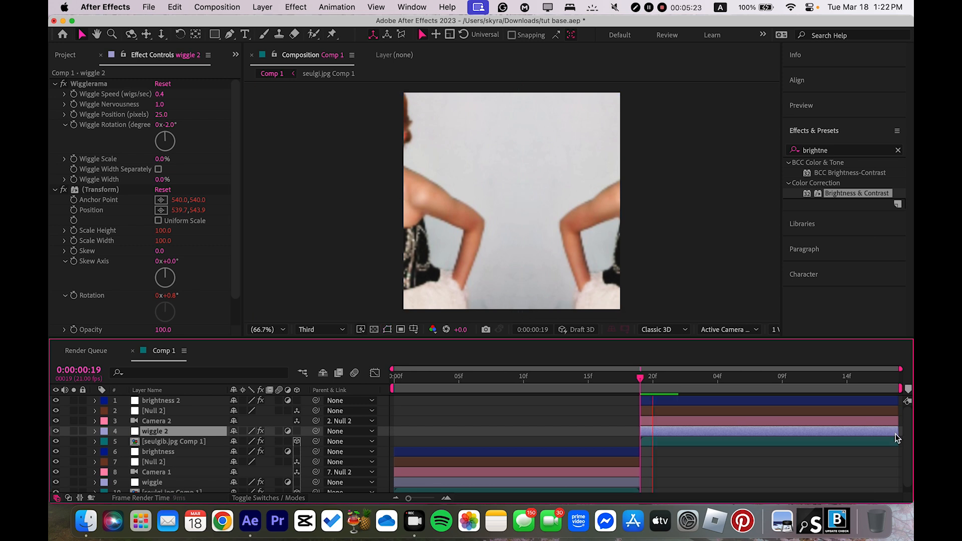
key(space)
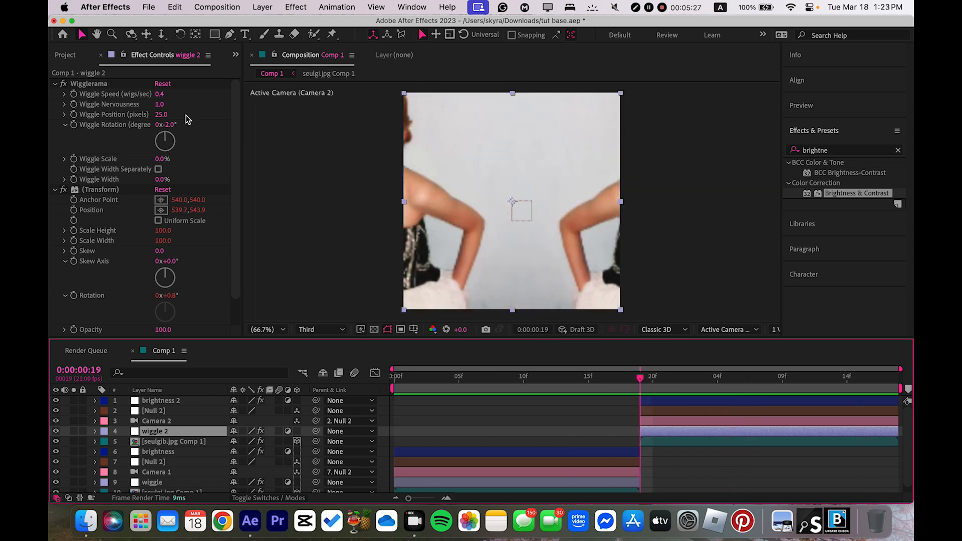
Set the copied wiggle layer's Wiggle Rotation to 2° and Wiggle Speed to 0.3, and preview the full transition from the start
click(169, 125)
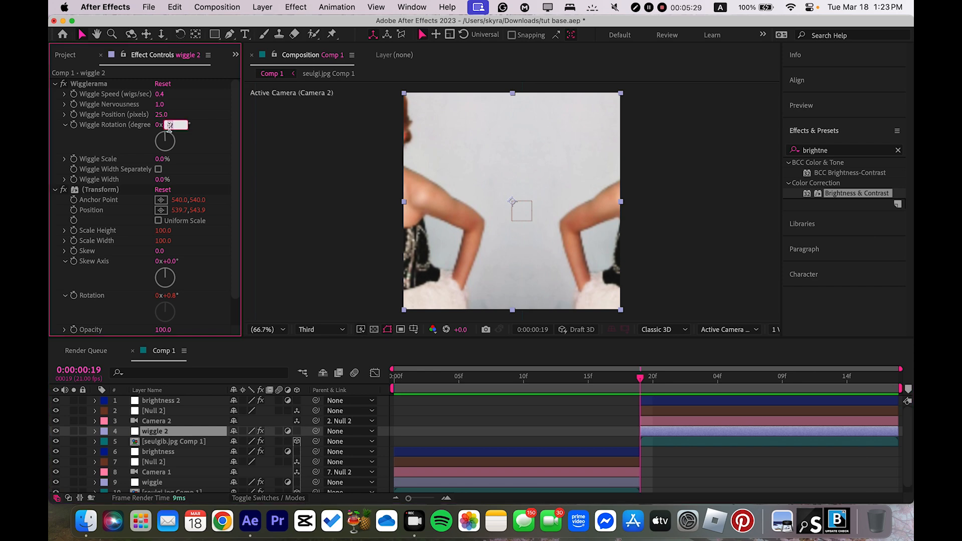
key(Return)
click(160, 94)
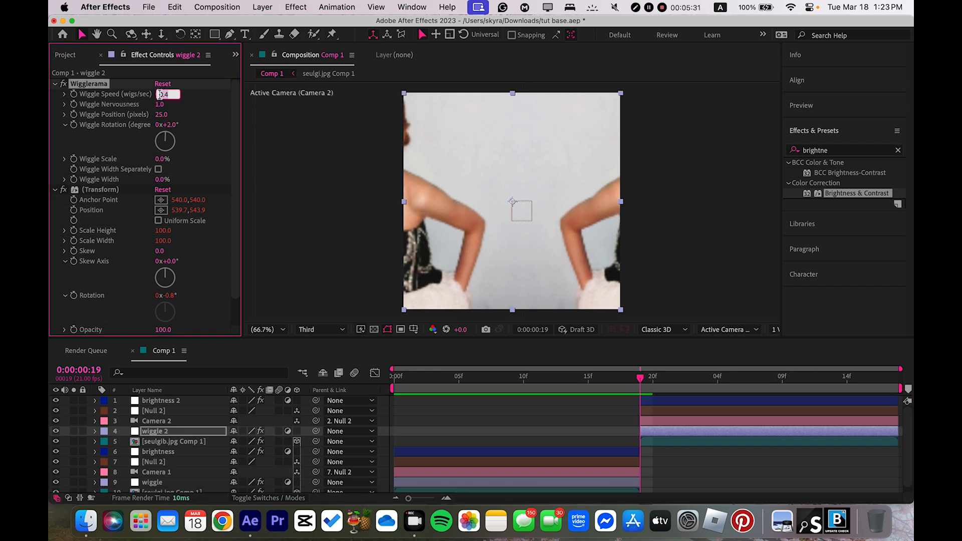
text(0.3)
key(Return)
key(space)
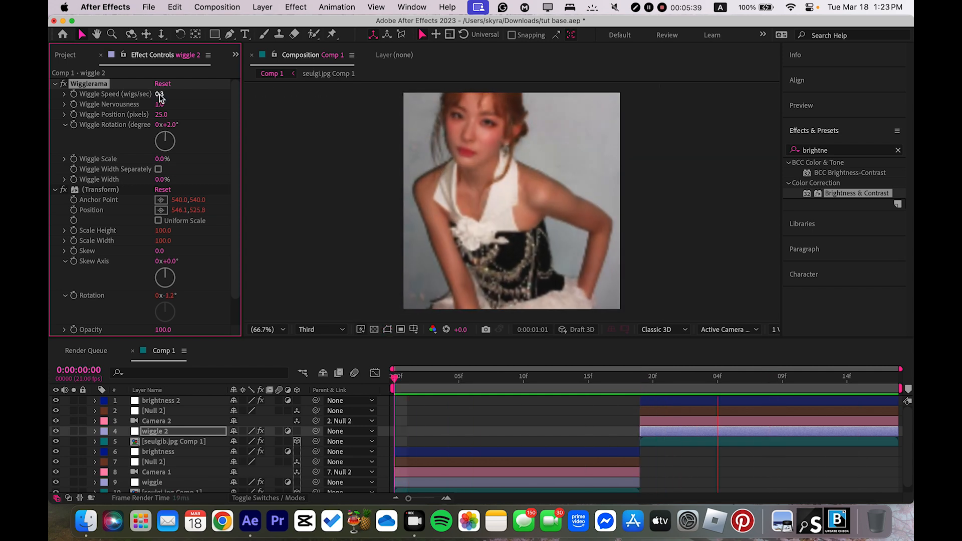
key(space)
drag(629, 386, 642, 383)
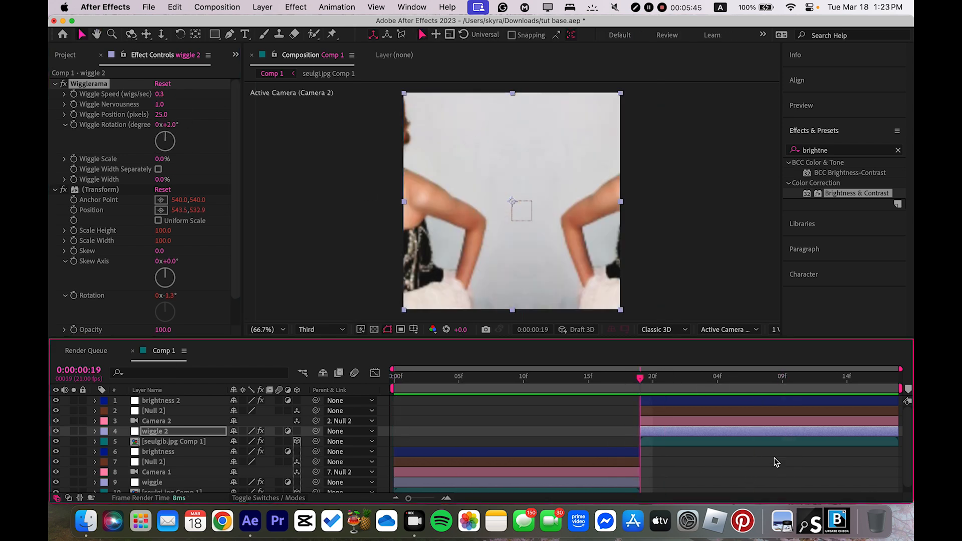
drag(644, 378, 212, 419)
key(space)
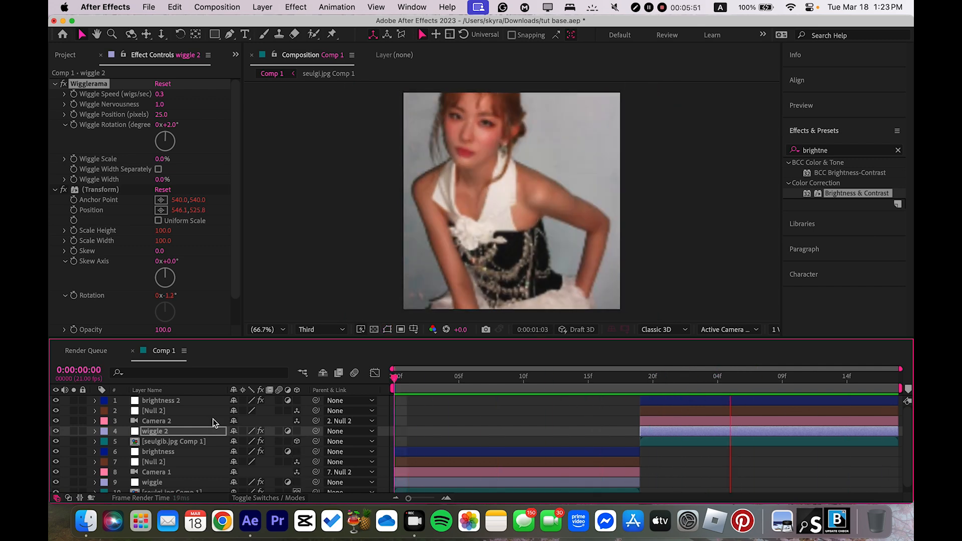
Split the first image's layer at frame 18 and the second image's layer at frame 20
key(space)
click(624, 383)
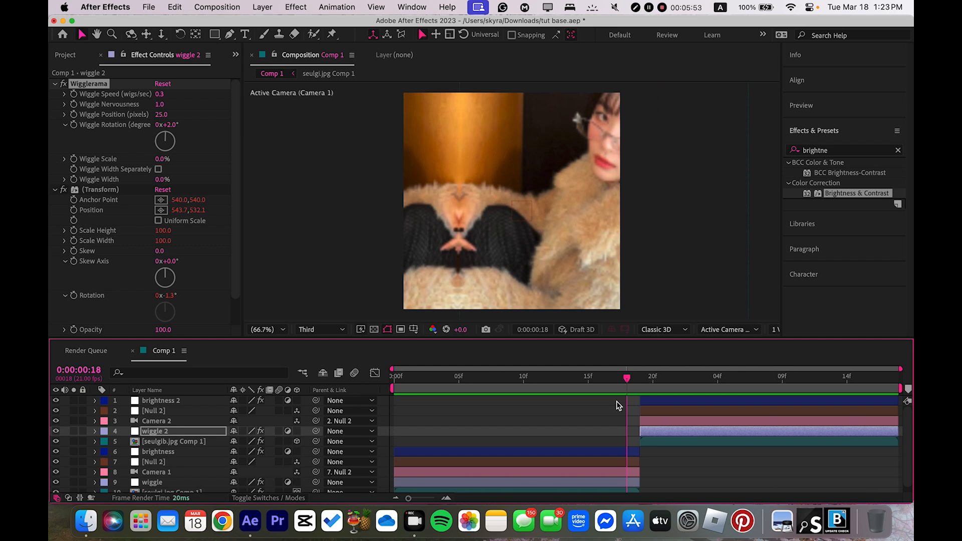
scroll(644, 437, down, 1)
click(629, 485)
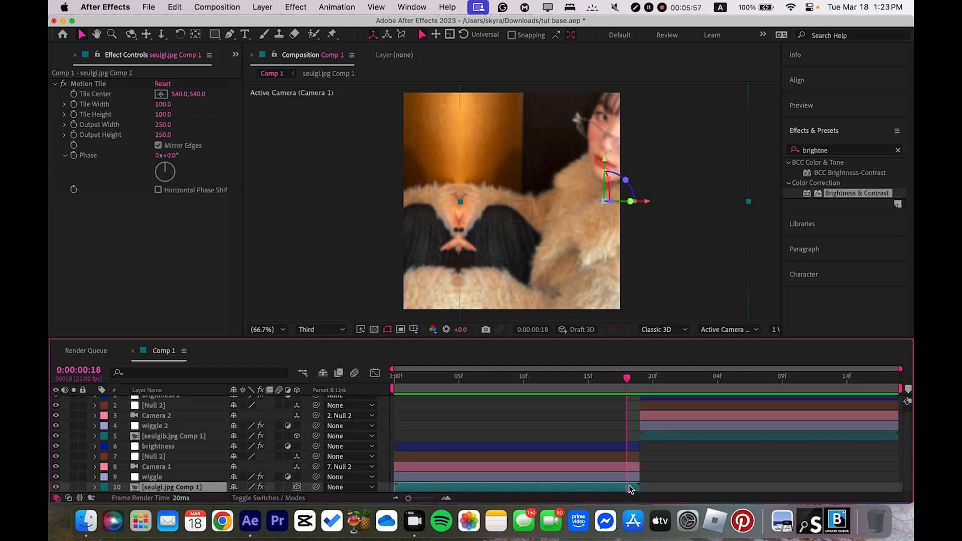
key(ctrl+shift+d)
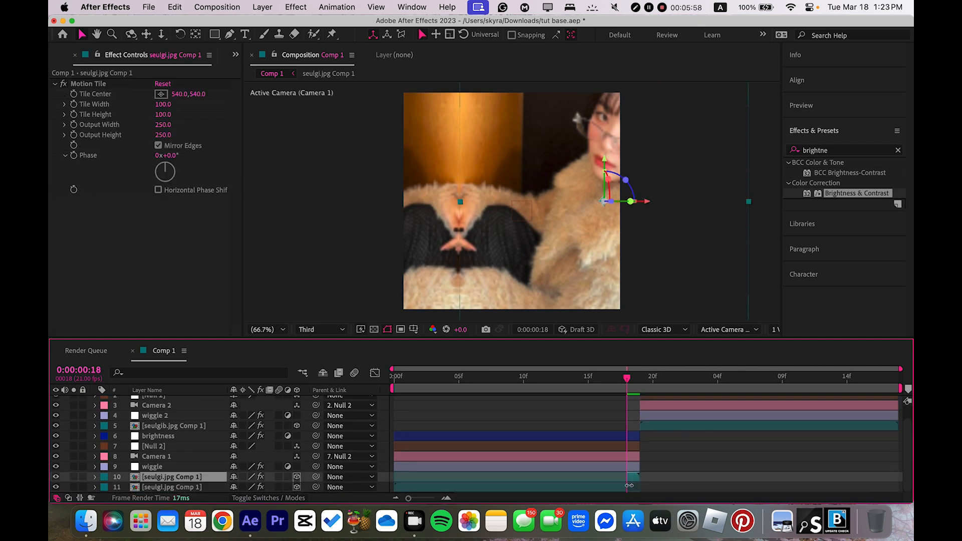
click(642, 382)
click(651, 383)
click(657, 428)
key(ctrl+shift+d)
Enable motion blur on the two short pieces beside the cut at frame 19 and preview the transition
scroll(656, 426, down, 1)
drag(574, 384, 627, 390)
click(635, 476)
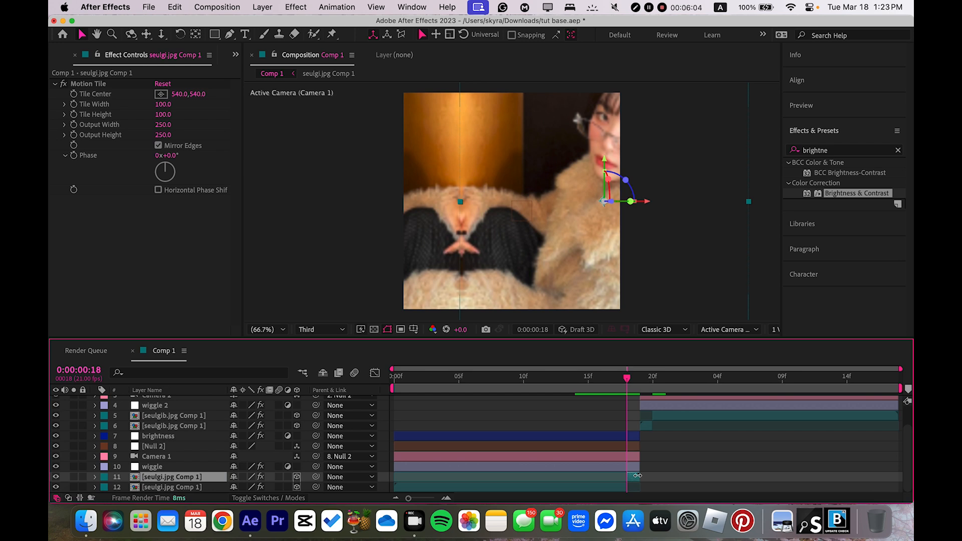
click(643, 383)
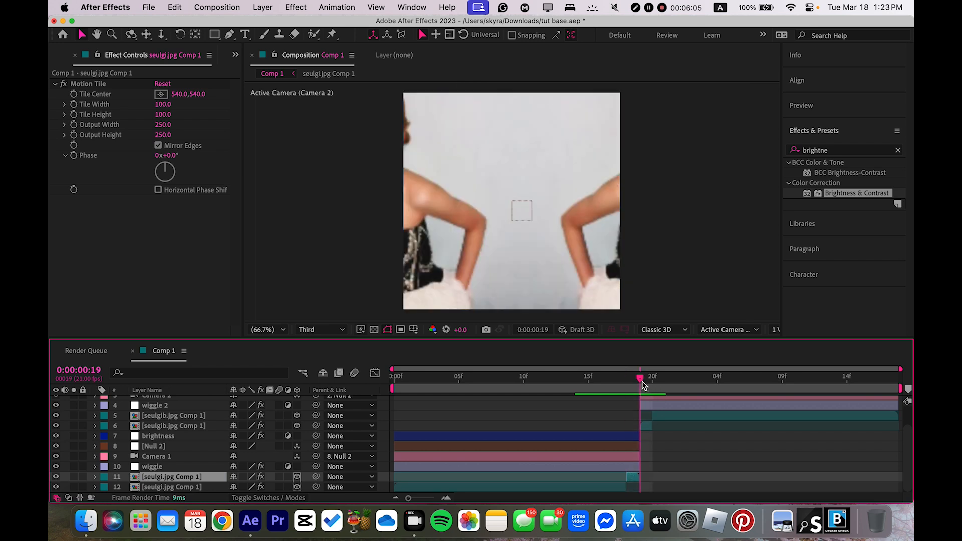
click(650, 426)
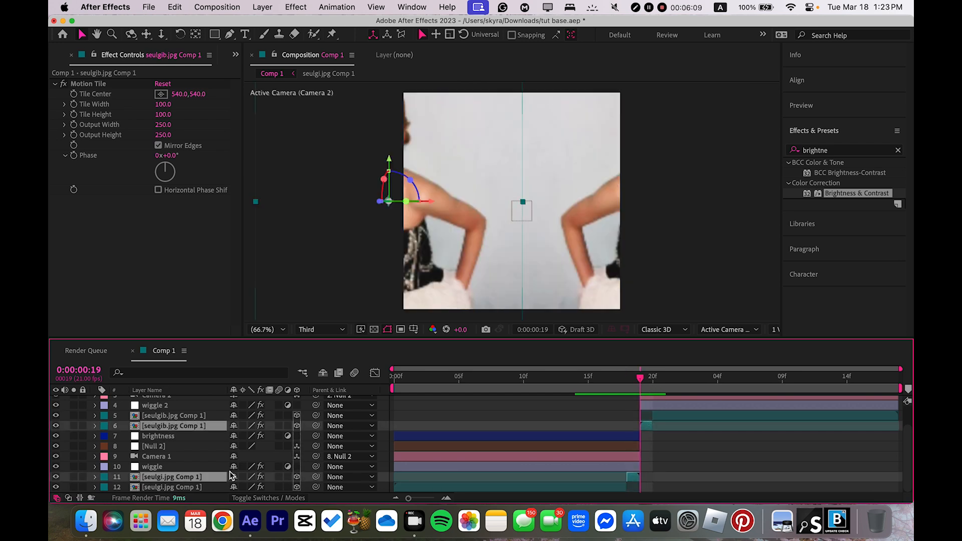
click(279, 477)
drag(640, 381, 294, 438)
key(space)
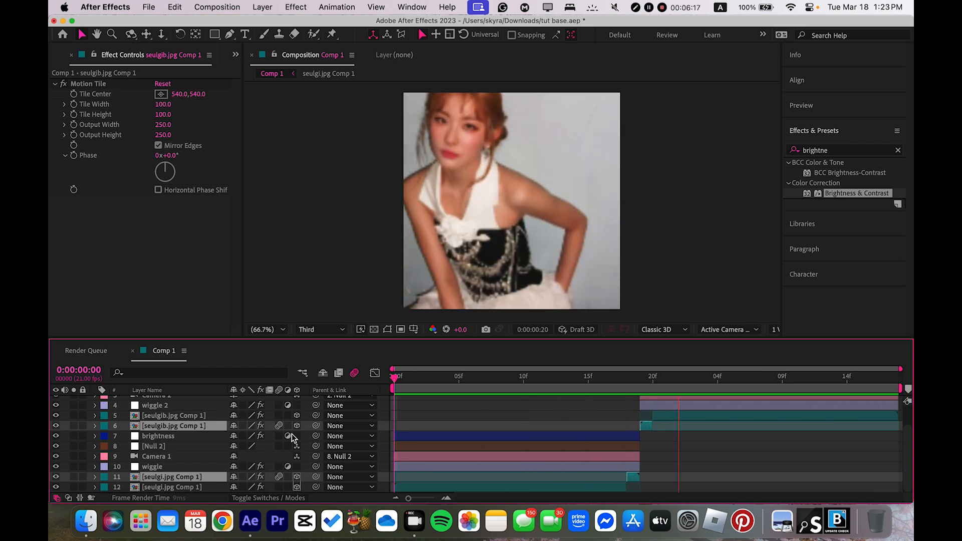
Lengthen the short motion-blurred pieces to span frames 17 to 19 and 19 to 21, trim their neighbours to match, and preview
click(654, 415)
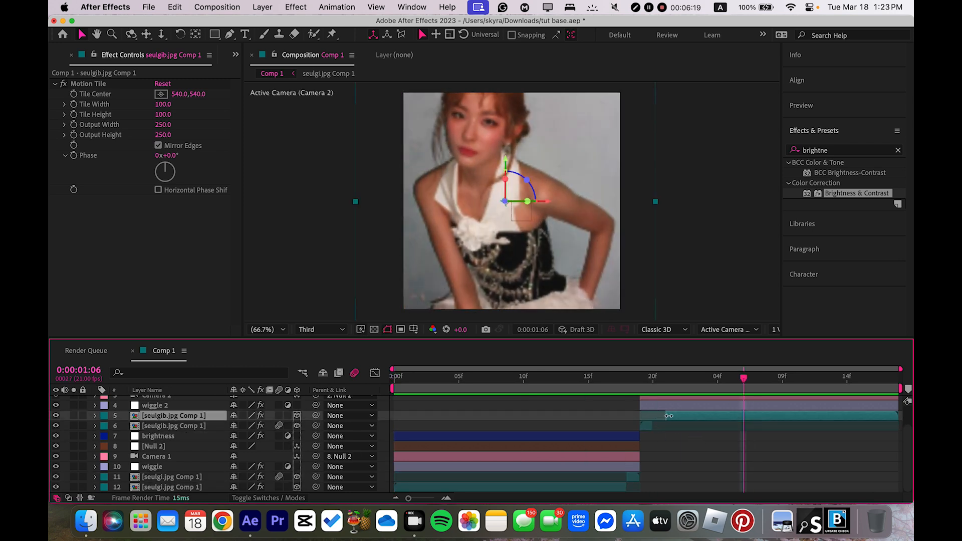
click(655, 428)
key(i)
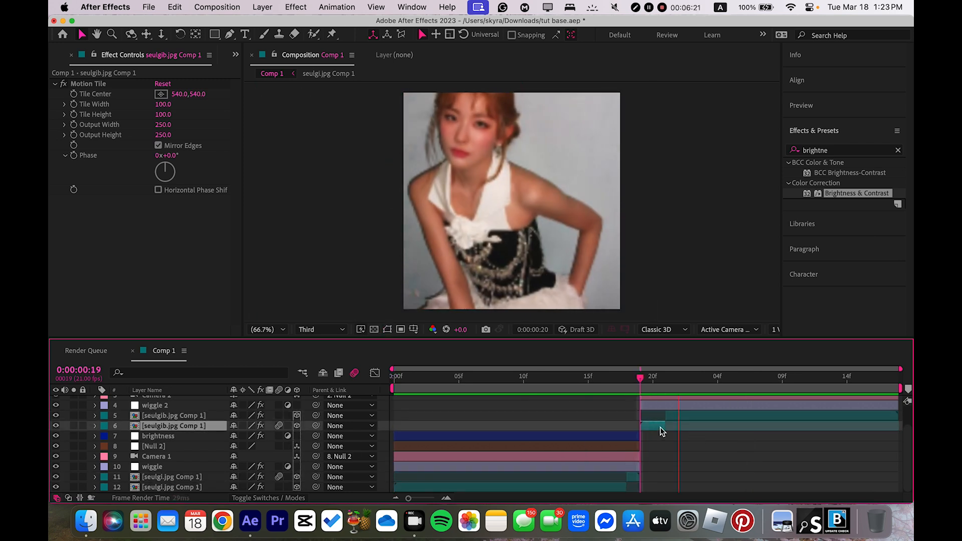
key(space)
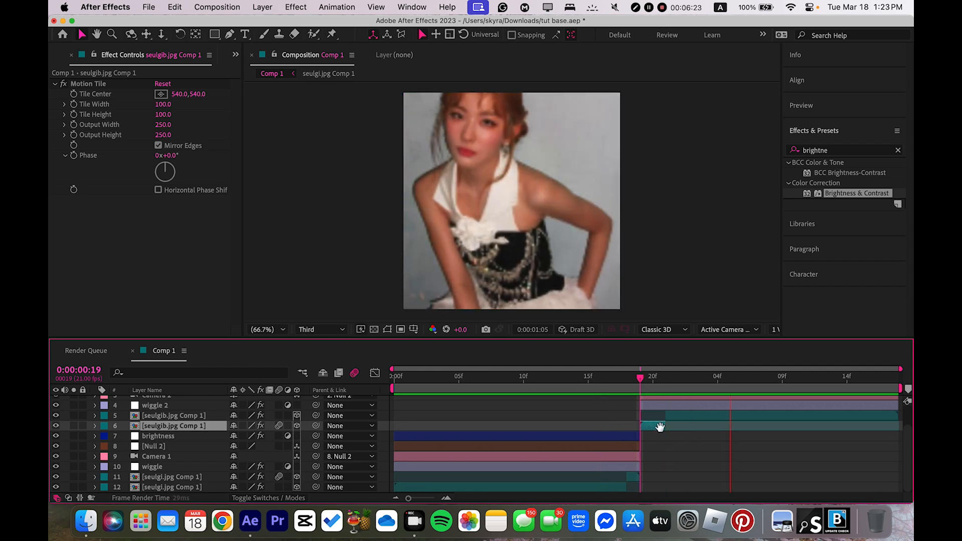
drag(627, 479, 614, 479)
click(625, 487)
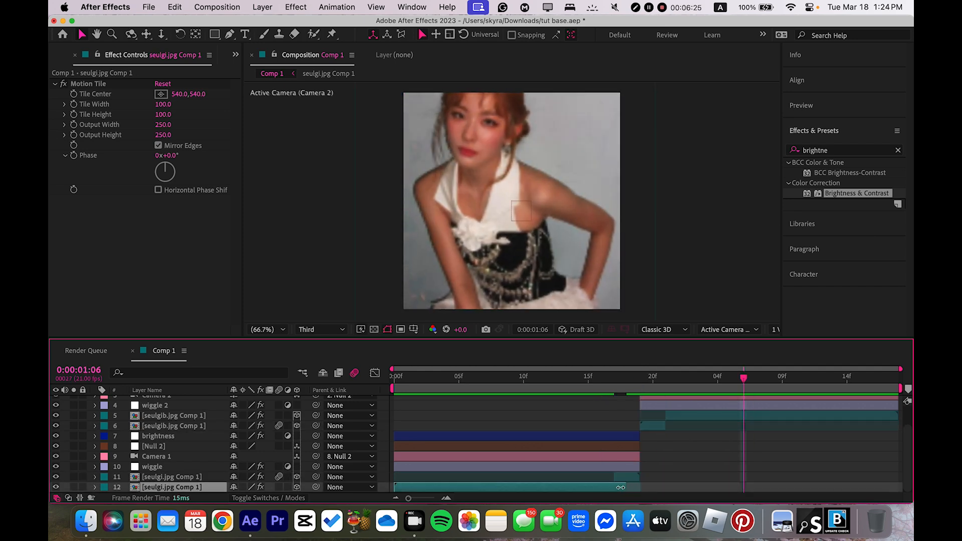
key(i)
drag(606, 379, 256, 459)
key(space)
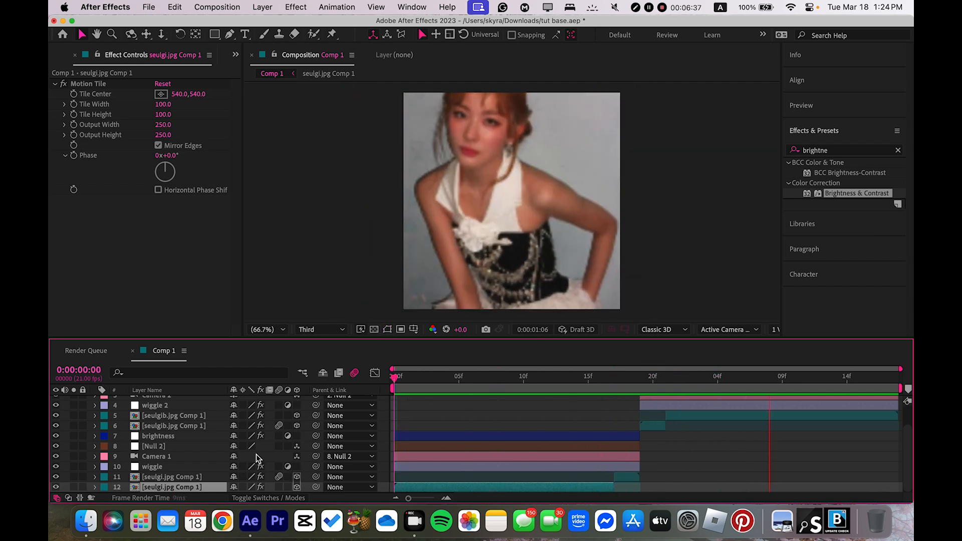
Remove the layer splits so each image is one continuous layer again, and preview the transition from the start
drag(576, 379, 317, 431)
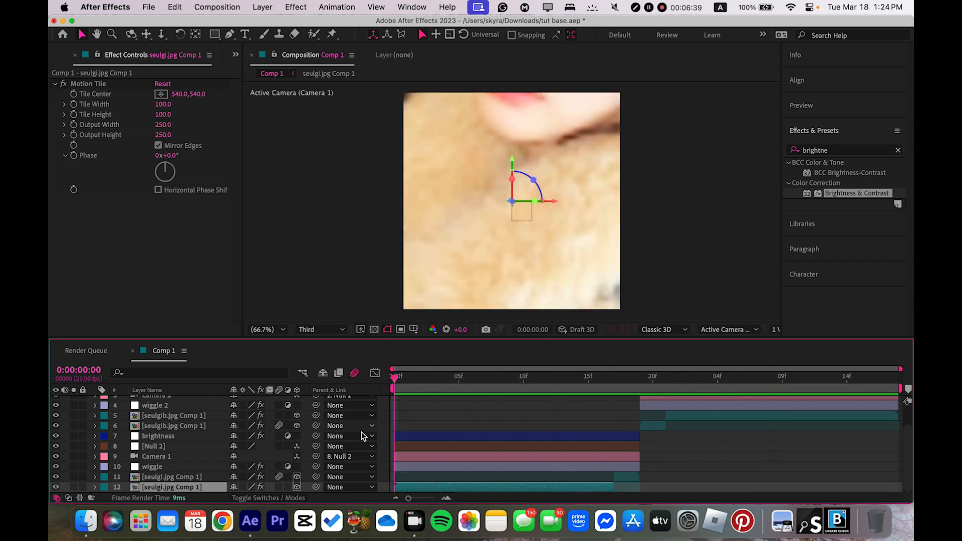
click(660, 415)
key(Delete)
key(space)
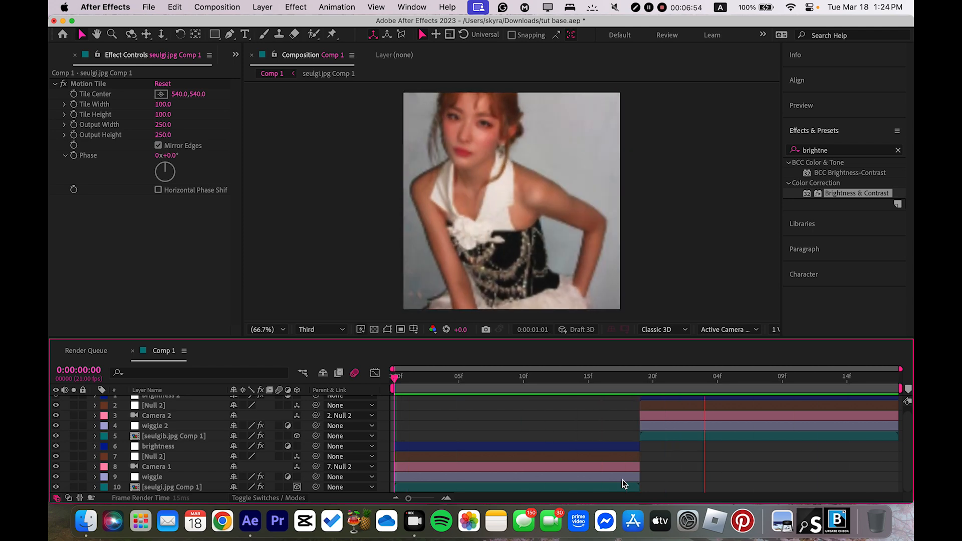
key(space)
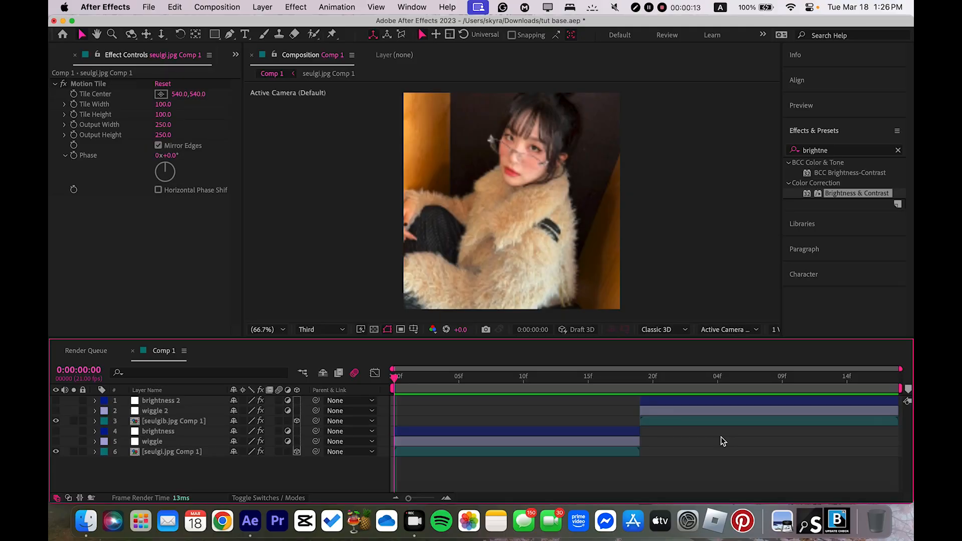
click(459, 431)
click(56, 431)
click(56, 431)
click(56, 441)
click(56, 442)
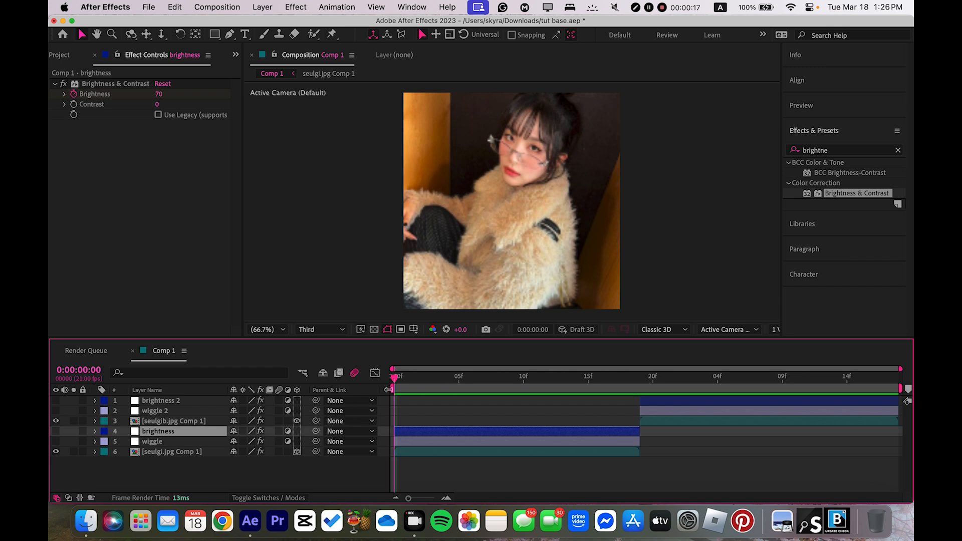
Add a camera above the first image, split it at frame 19 and place the second piece above the second image
click(429, 451)
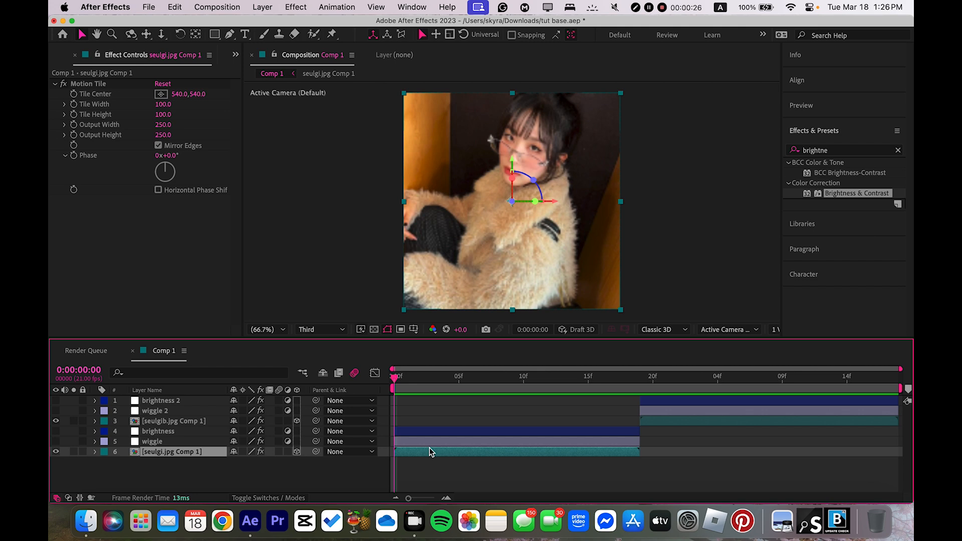
key(ctrl+alt+shift+c)
key(Return)
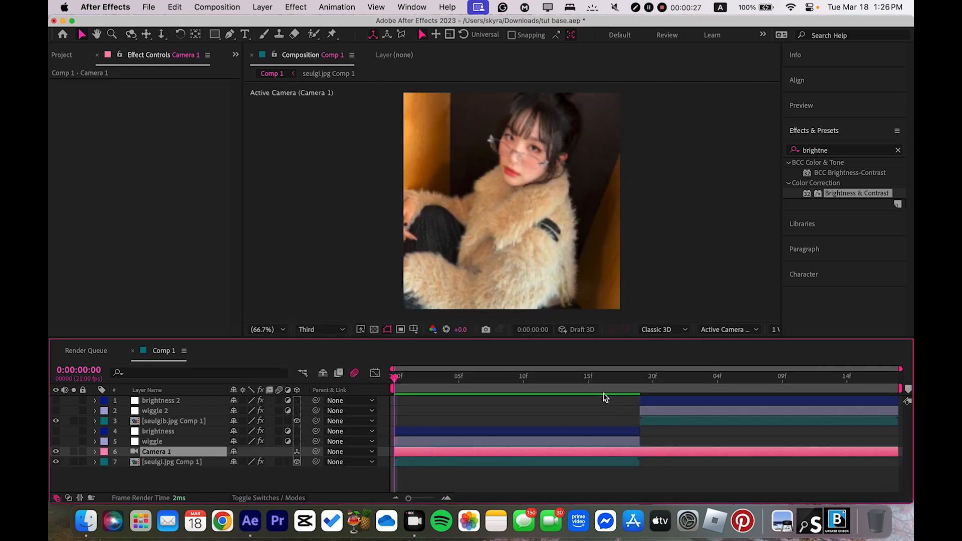
click(640, 383)
key(super+shift+d)
drag(180, 451, 181, 424)
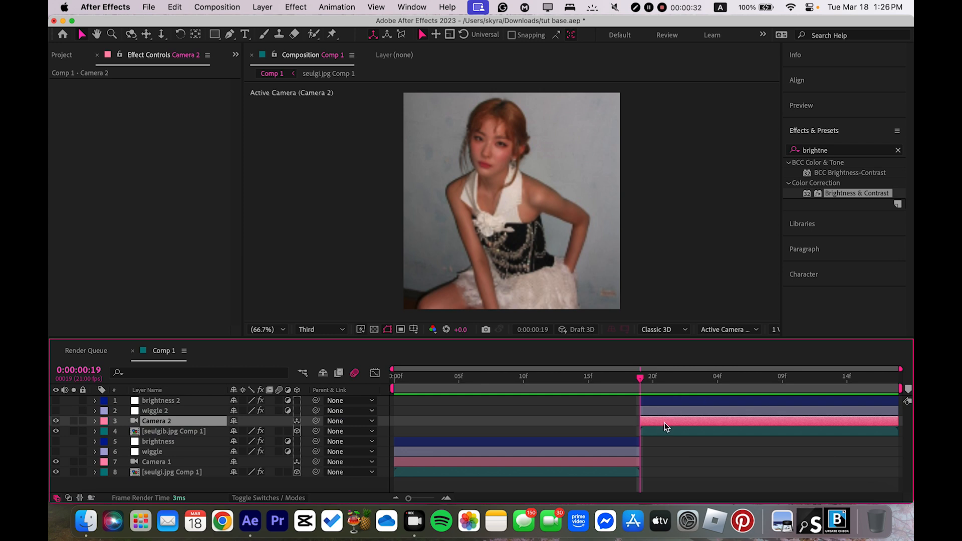
Add a 3D null above Camera 1 at the start of the composition and separate its Position dimensions
click(606, 463)
key(Home)
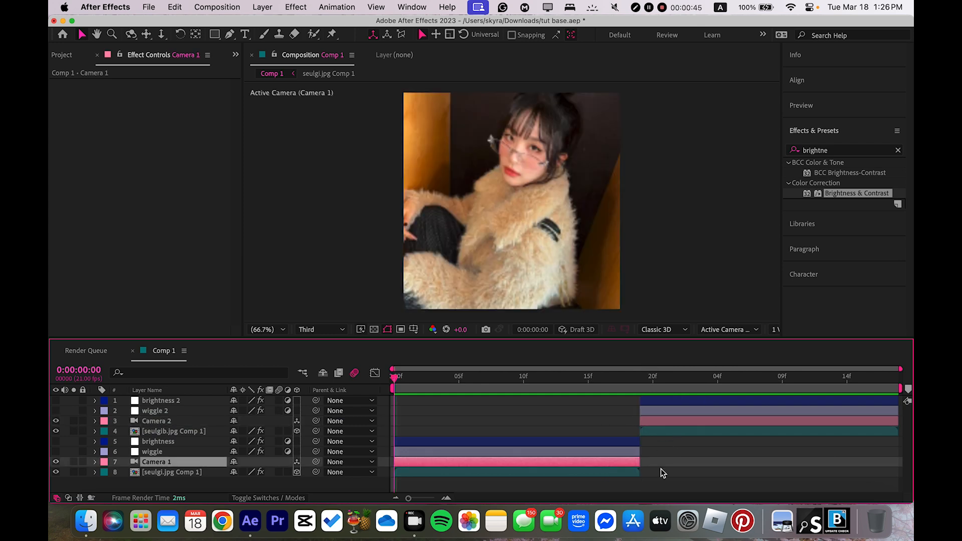
key(super+alt+shift+y)
key(p)
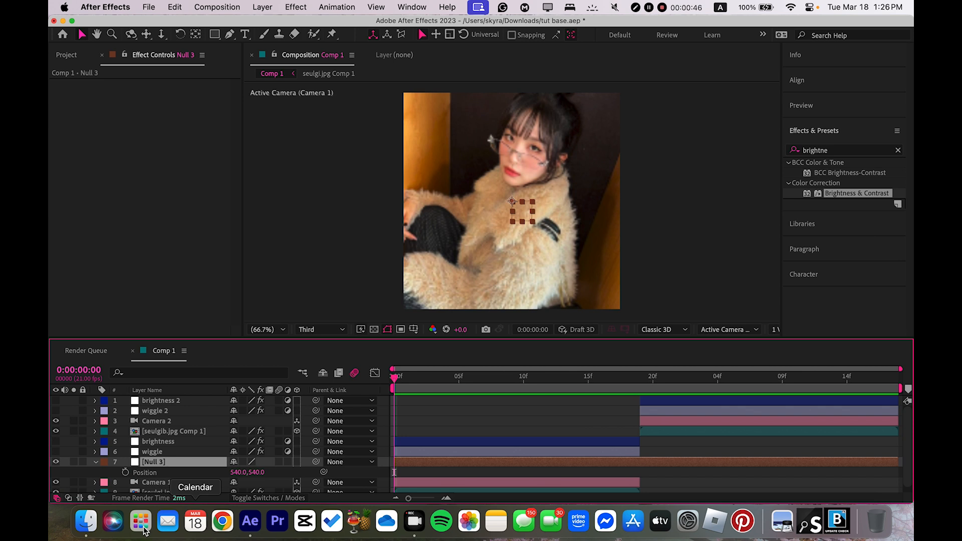
click(299, 462)
right_click(187, 474)
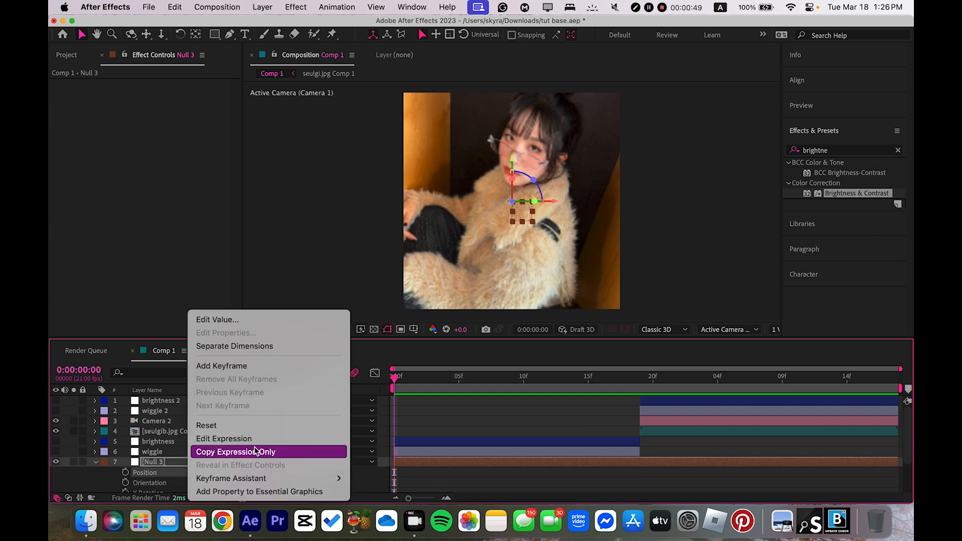
click(251, 346)
Examine the graph editor's value and speed graph options using the null's X Position
click(125, 472)
click(125, 473)
click(473, 420)
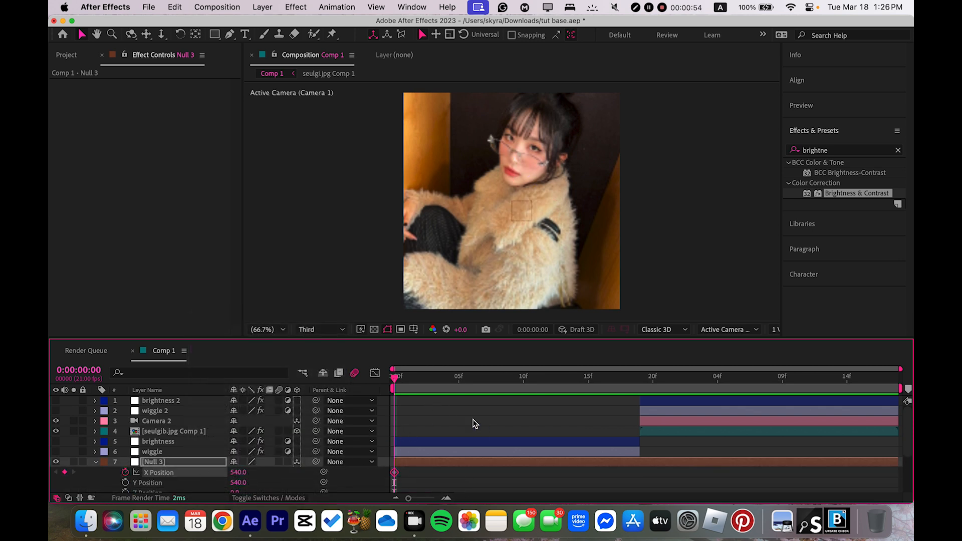
click(375, 372)
right_click(455, 429)
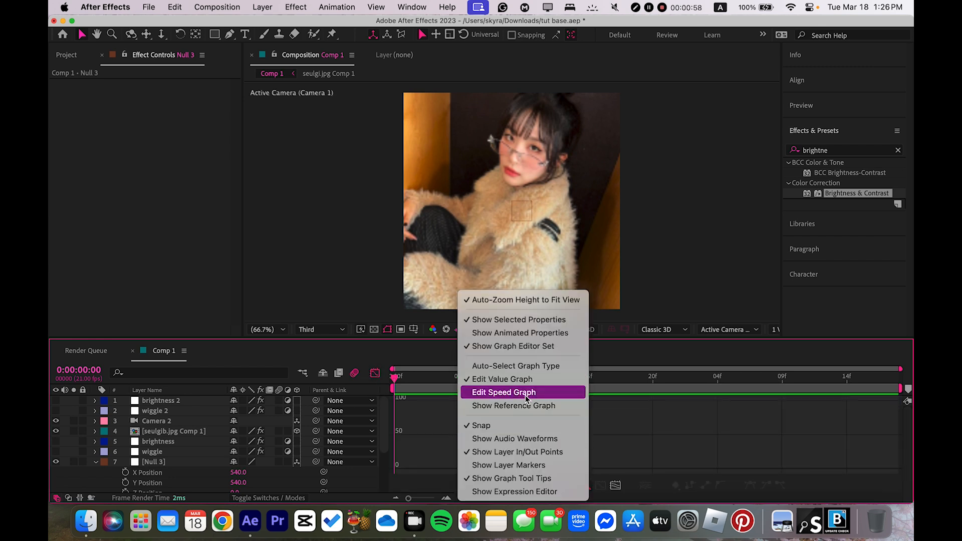
click(376, 375)
click(375, 374)
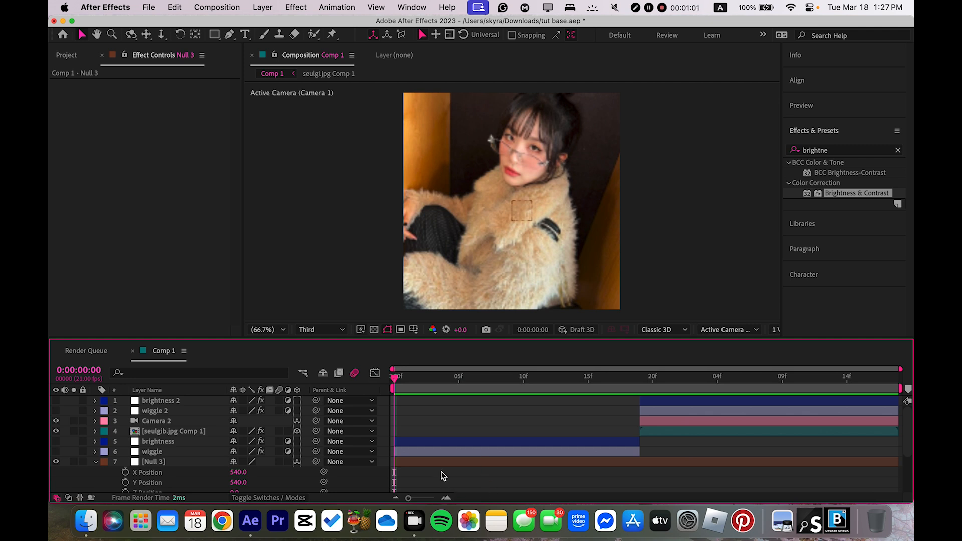
Split the null at frame 19 and place its second piece directly above Camera 2
click(431, 461)
key(p)
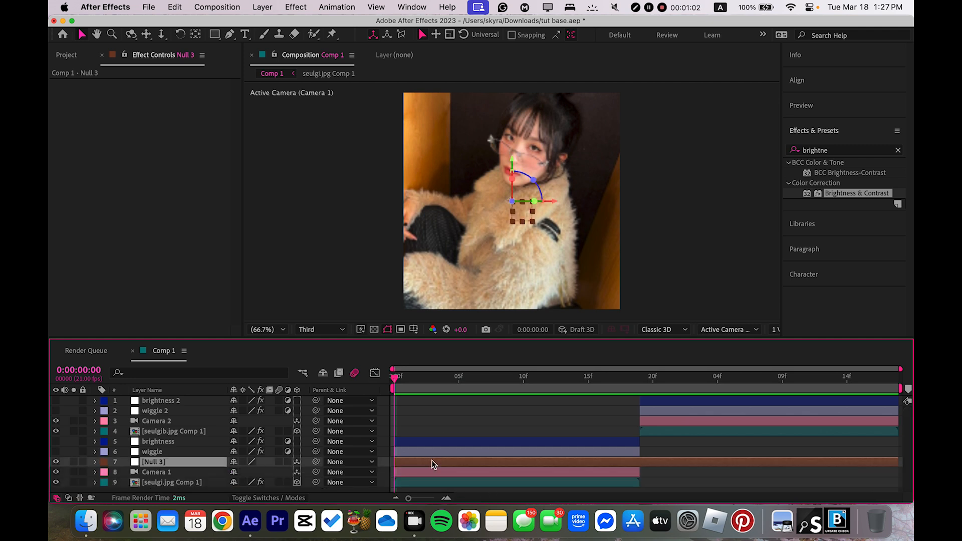
click(639, 382)
key(super+shift+d)
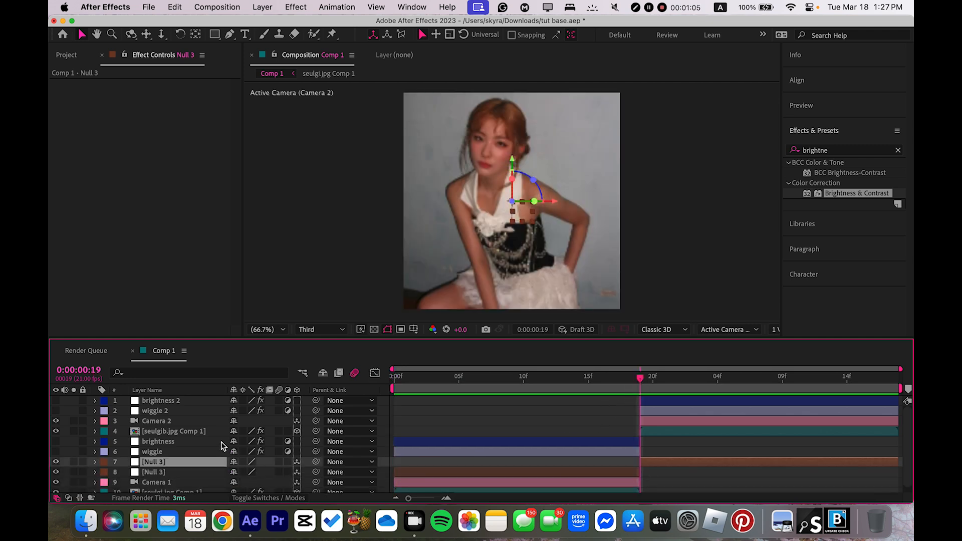
drag(195, 465, 194, 422)
Parent Camera 1 to the first clip's null and Camera 2 to the second clip's null
click(615, 471)
key(Home)
scroll(614, 470, down, 1)
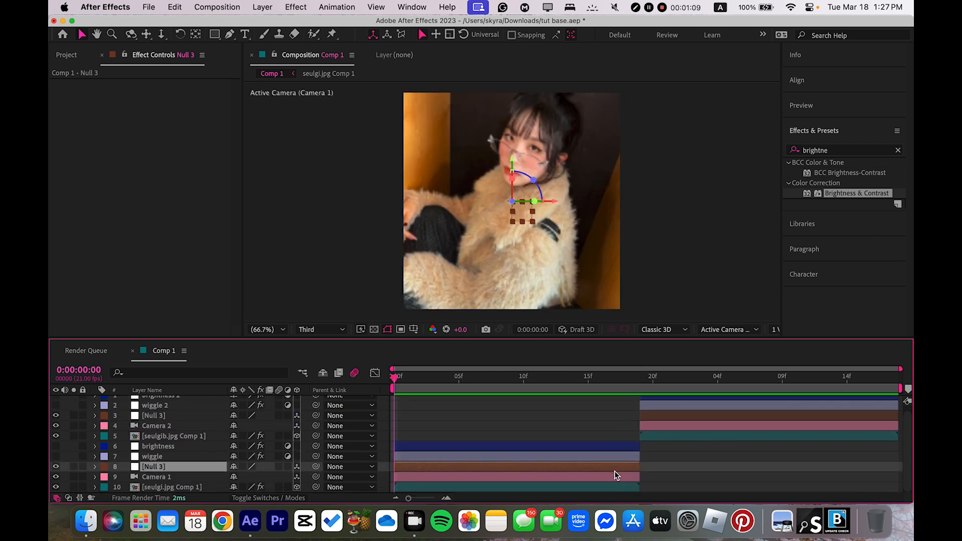
click(164, 478)
drag(316, 479, 166, 468)
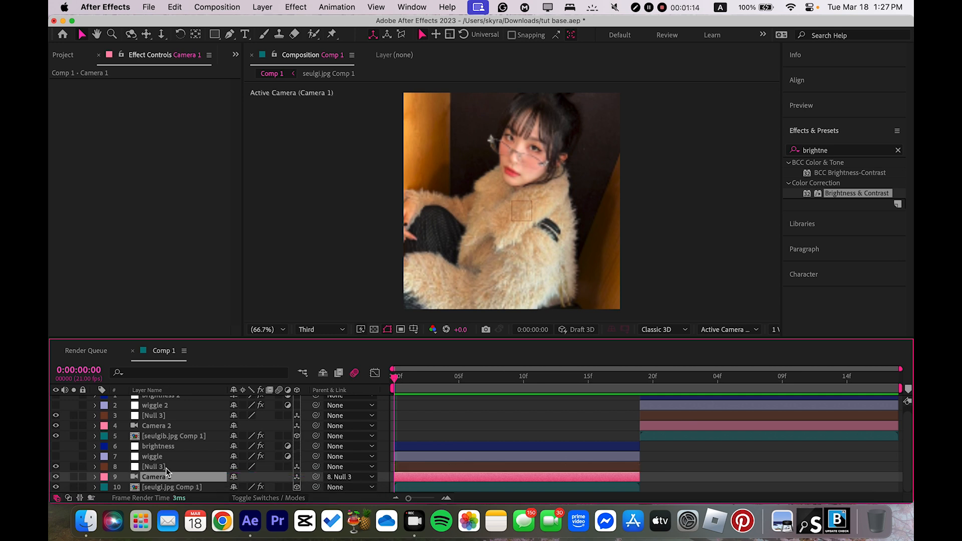
scroll(166, 468, up, 1)
click(161, 432)
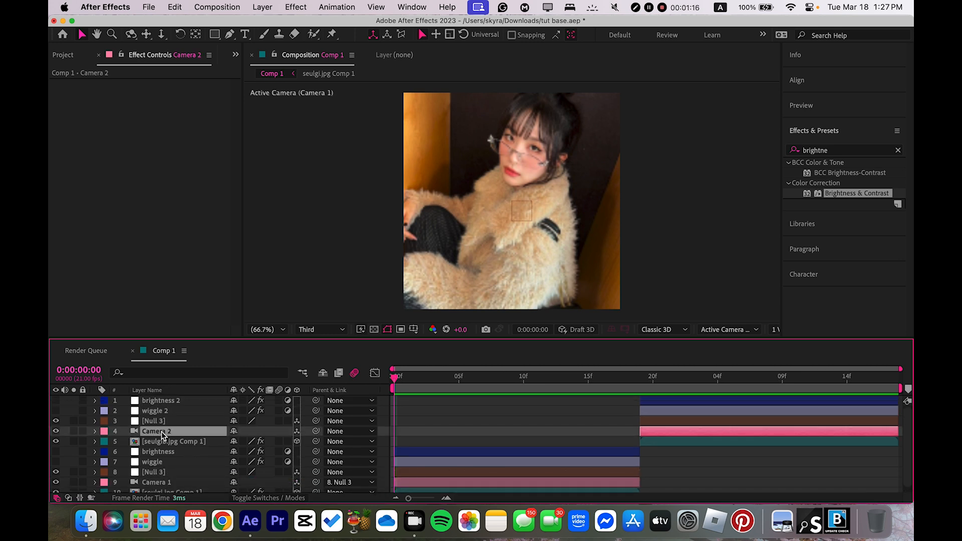
drag(315, 431, 170, 422)
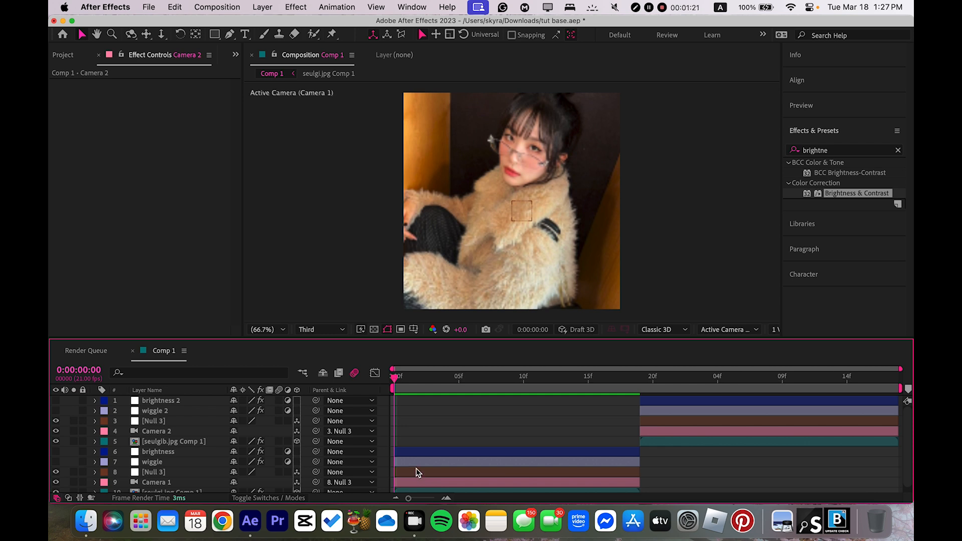
Set the first clip's null Scale to 78%
click(416, 471)
key(s)
mouse_move(253, 482)
mouse_down()
mouse_move(261, 482)
mouse_move(243, 483)
mouse_up()
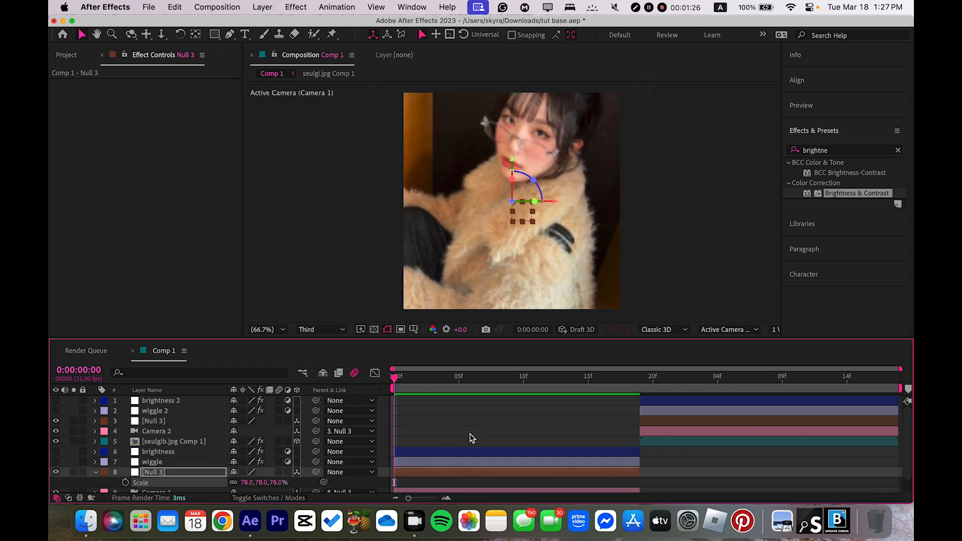
Animate the first null's Z Position from 1343 at frame 0 to 0 at frame 15
key(p)
click(114, 450)
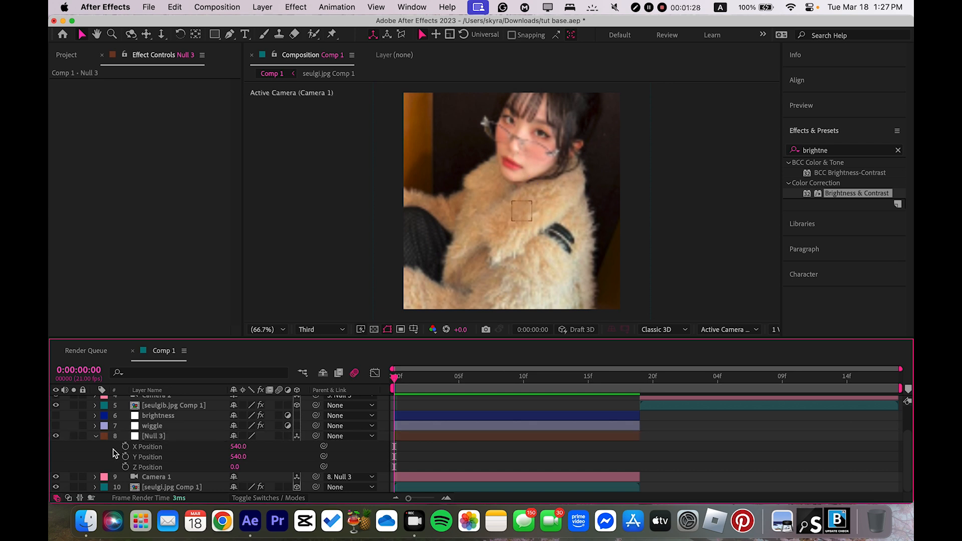
click(125, 466)
drag(394, 467, 588, 467)
drag(234, 467, 254, 470)
Apply easy ease to the Z Position keyframes, steepen the start of their curve and preview the zoom
click(413, 466)
click(159, 467)
key(F9)
click(375, 373)
drag(458, 401, 361, 458)
drag(523, 468, 397, 460)
key(space)
key(space)
key(space)
key(space)
key(space)
key(space)
click(374, 373)
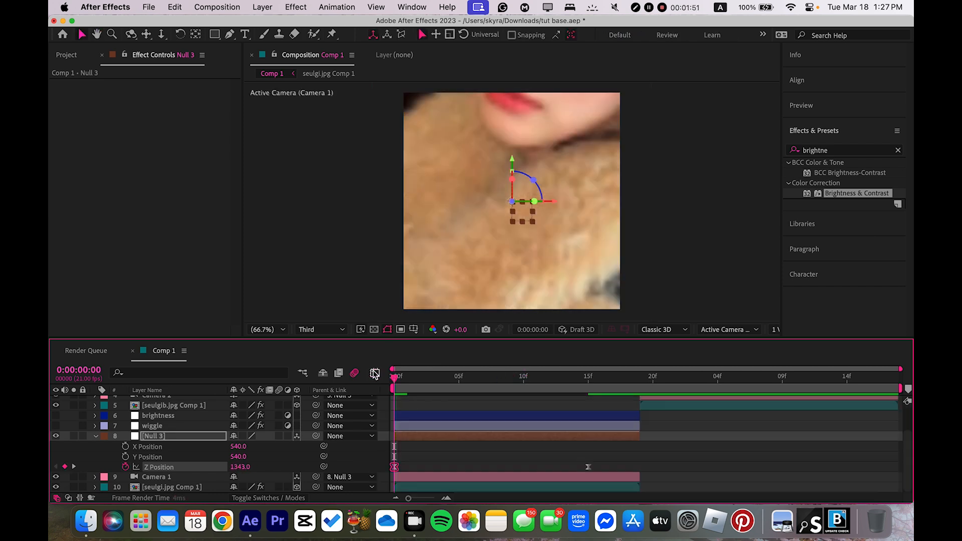
Animate the first null's Z Rotation from 0° at frame 5 to -27° at frame 18 with easy-eased keyframes
drag(435, 383, 456, 386)
key(r)
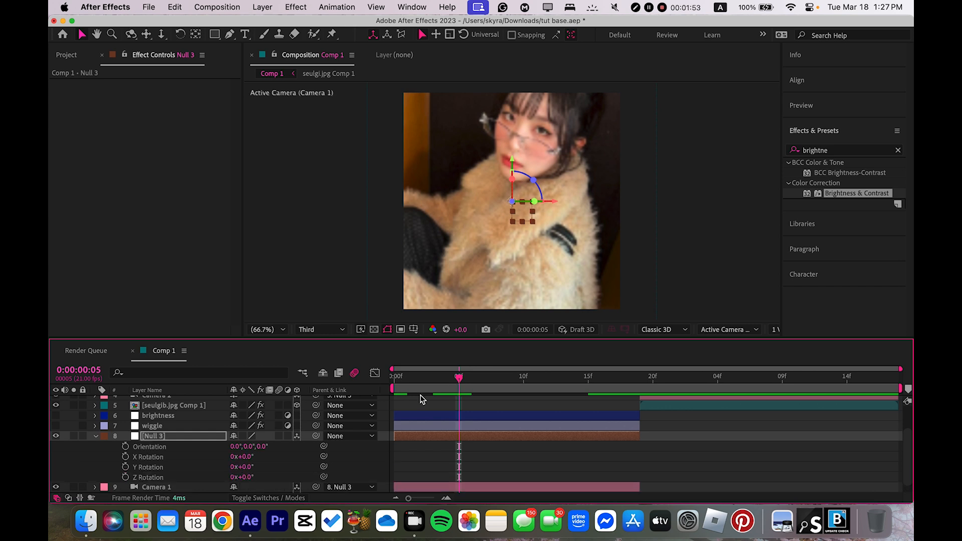
click(125, 477)
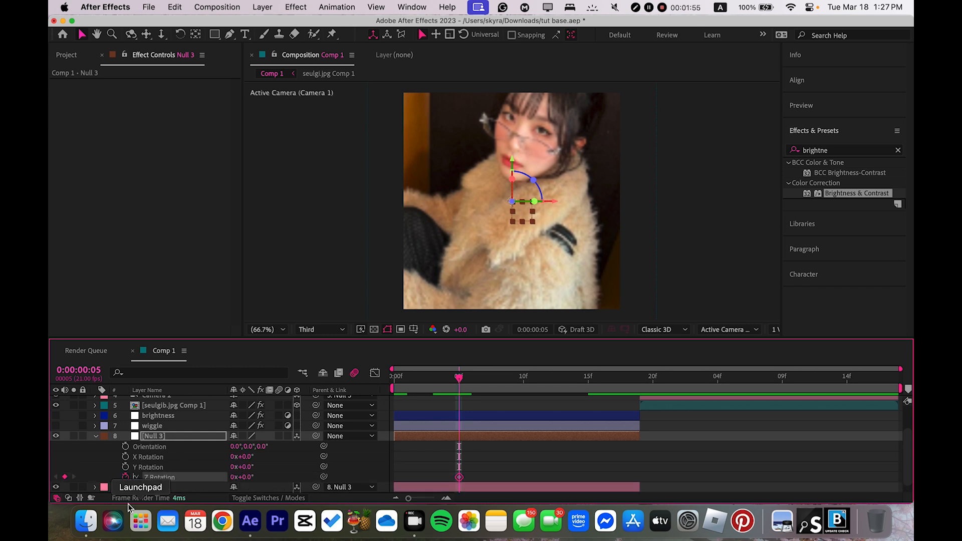
click(186, 436)
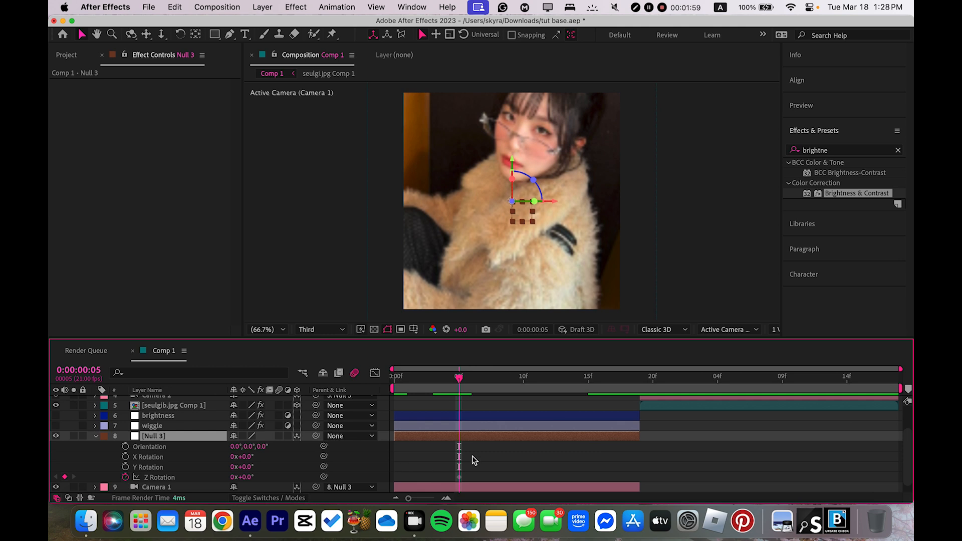
key(space)
drag(248, 477, 233, 480)
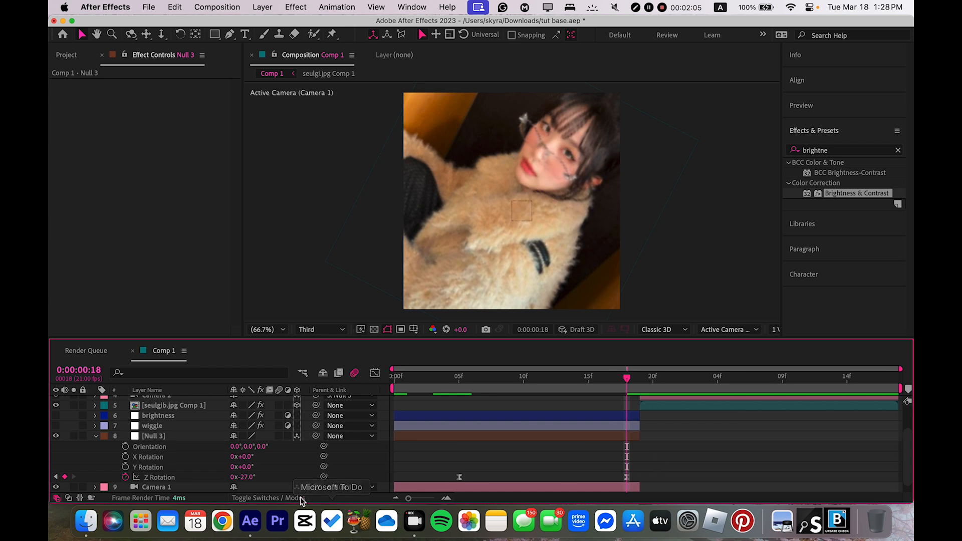
drag(245, 479, 191, 466)
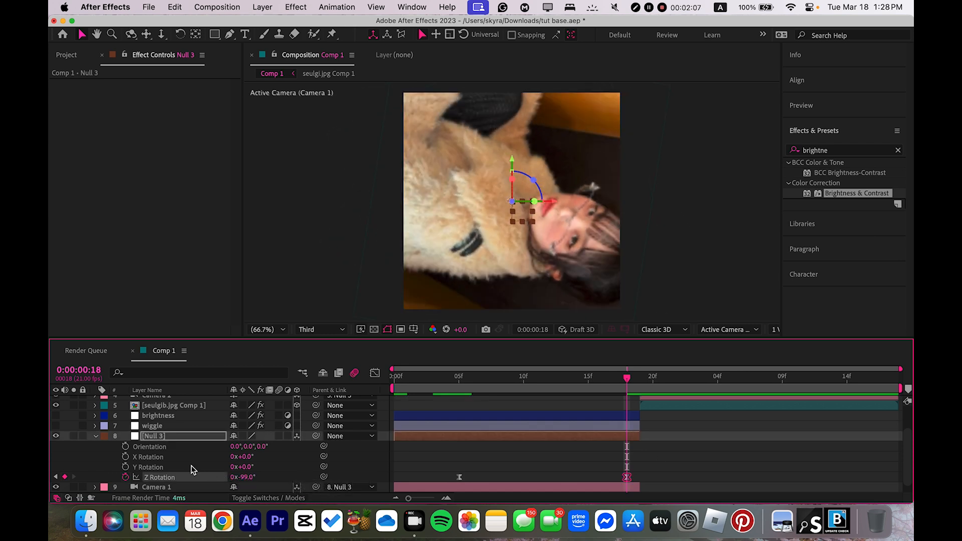
key(super+z)
Reshape the first null's Z Rotation curve so it stays flat and drops steeply at the end, and scrub to check
click(626, 478)
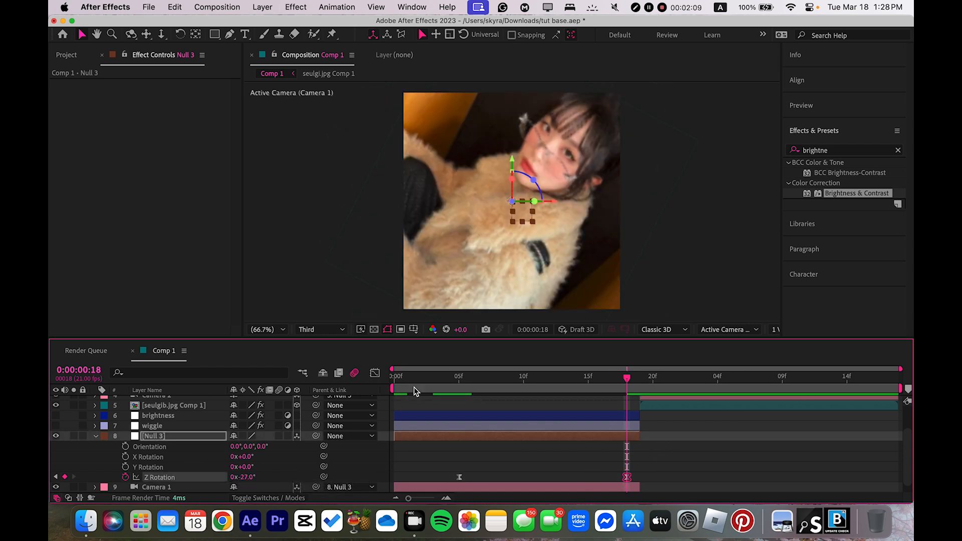
click(375, 373)
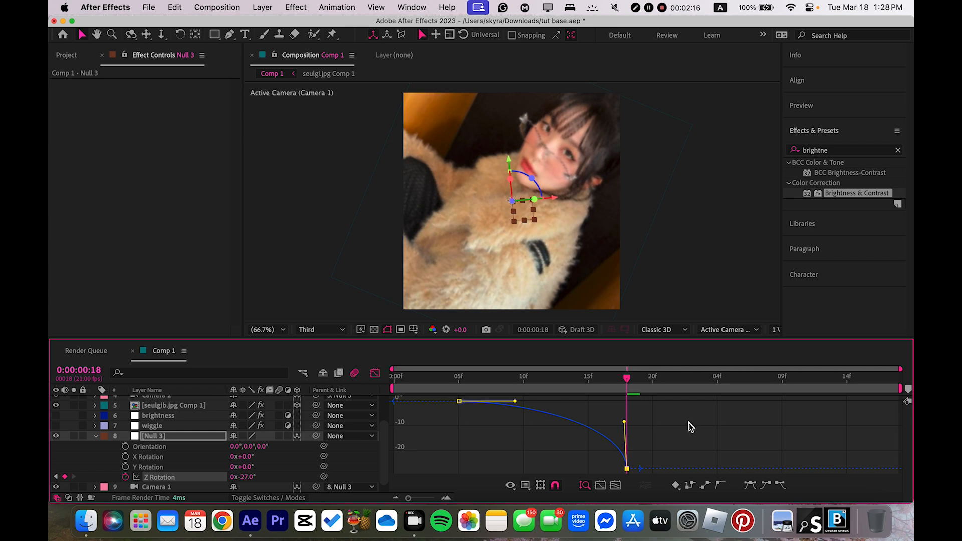
drag(689, 424, 704, 386)
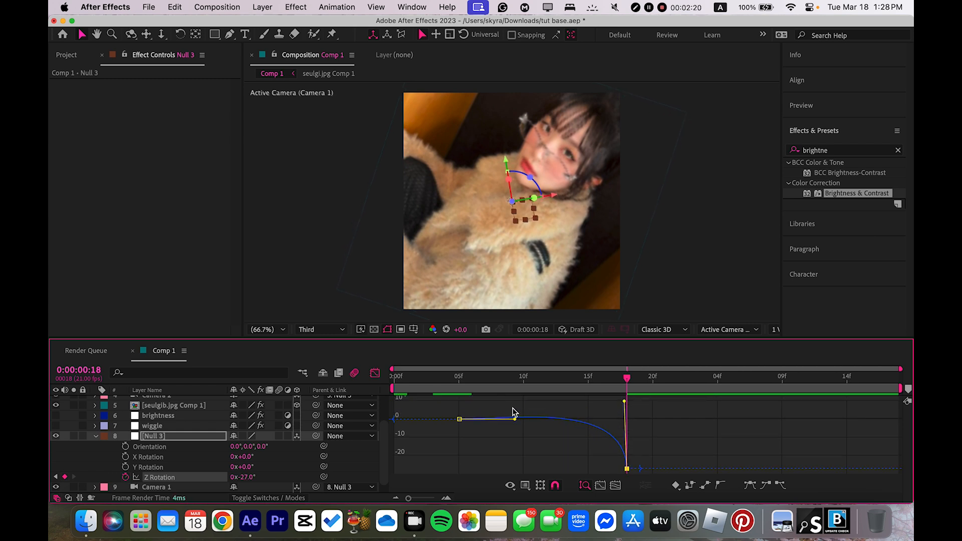
drag(515, 419, 616, 421)
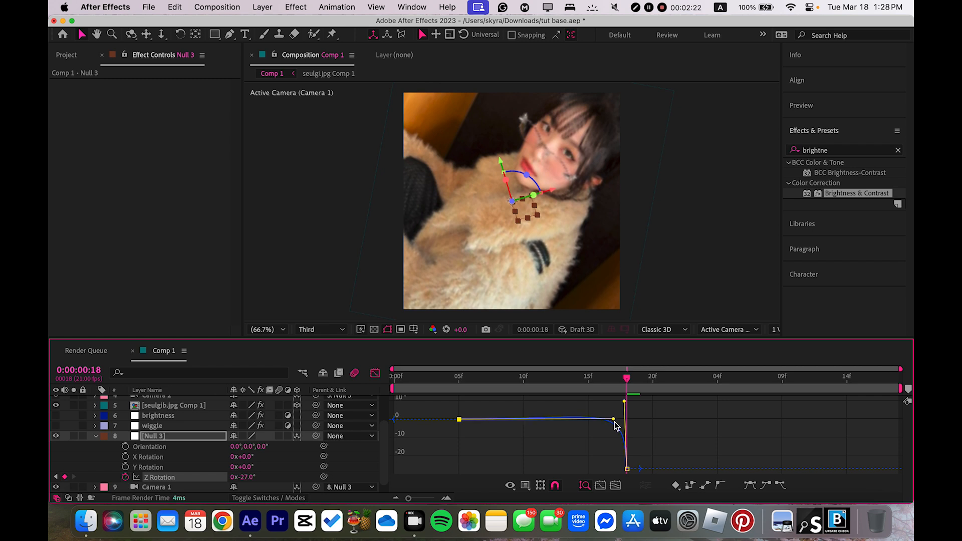
drag(461, 383, 495, 403)
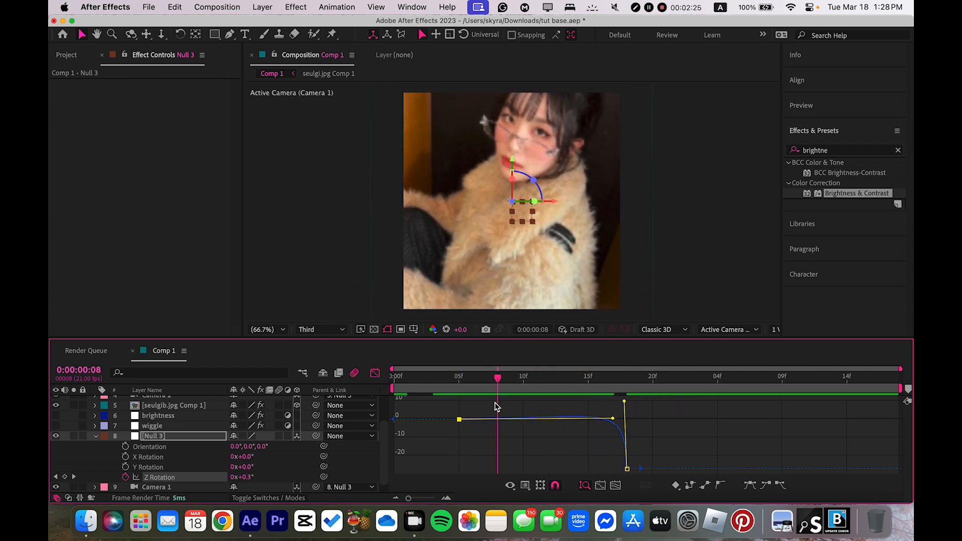
Move the first Z Rotation keyframe to frame 2, extend its ease toward the second keyframe and preview the motion
click(376, 374)
drag(459, 478, 418, 479)
key(k)
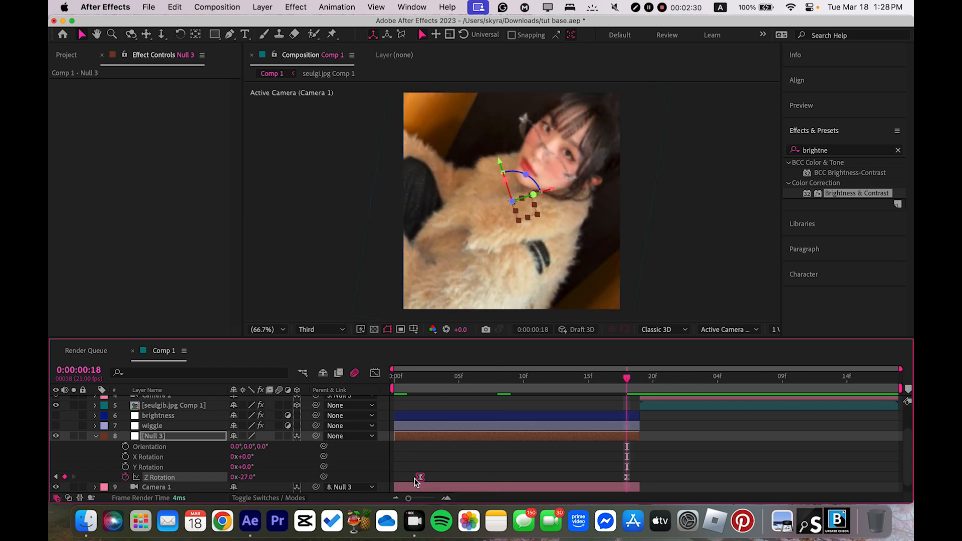
click(375, 373)
drag(607, 431, 618, 430)
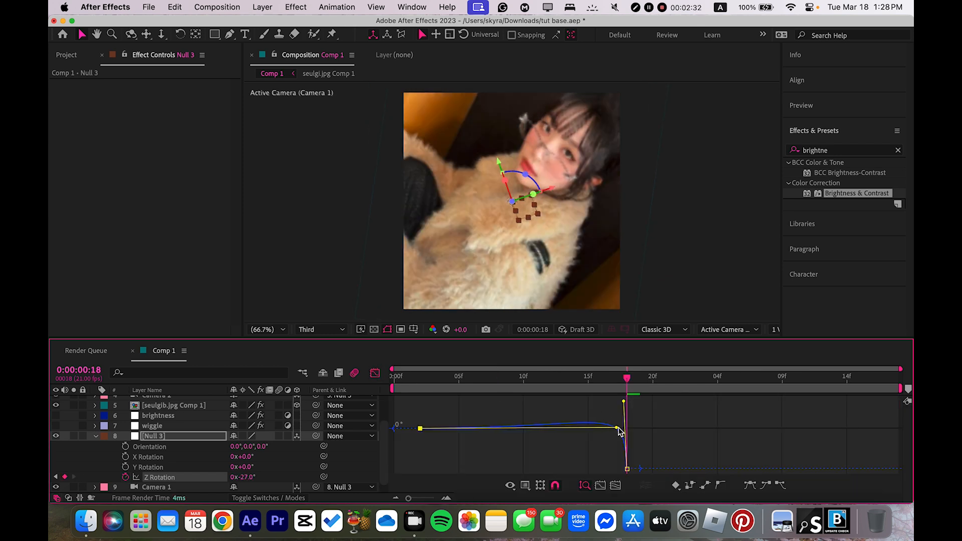
key(space)
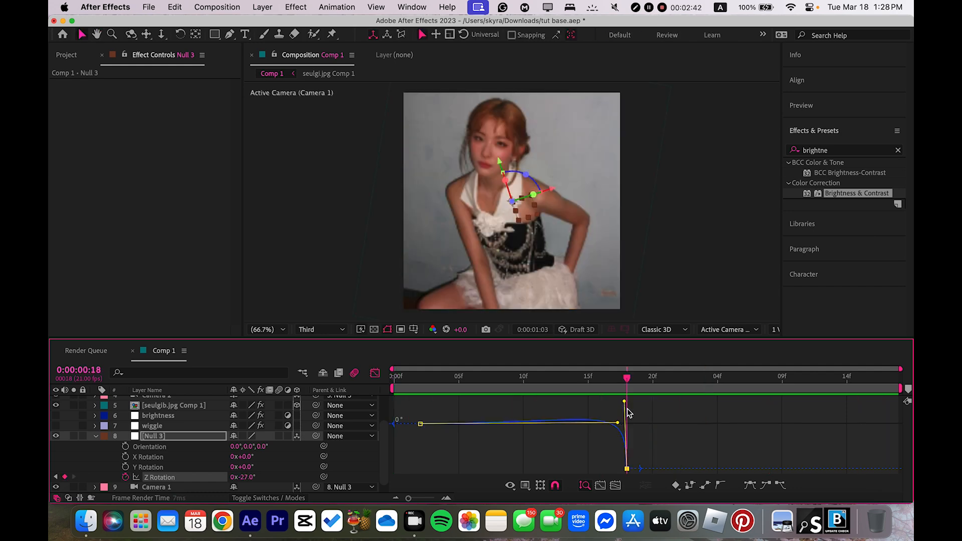
key(k)
click(374, 373)
Move the wiggle layer directly below Camera 1, turn on visibility for wiggle and brightness, and preview the first clip
scroll(543, 446, down, 1)
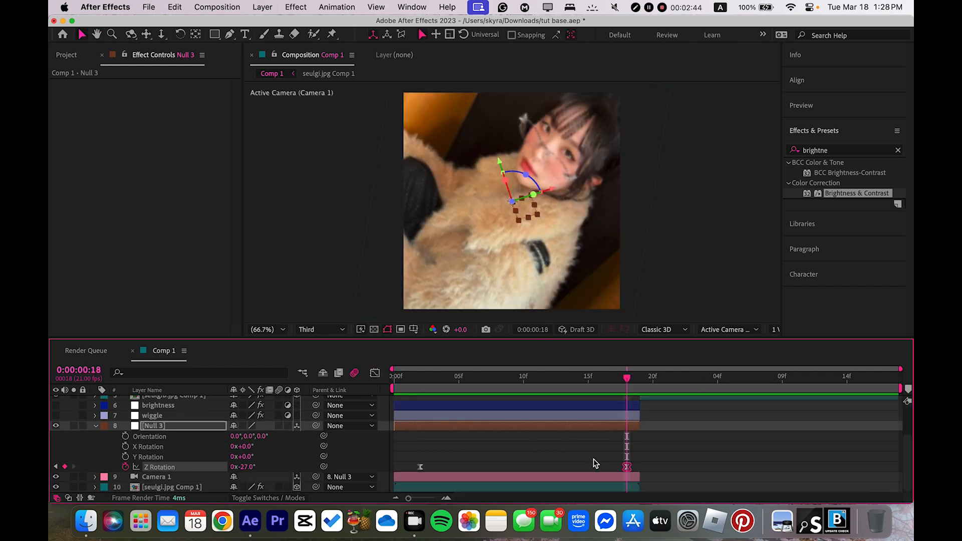
click(541, 415)
key(Home)
drag(194, 421, 189, 481)
click(56, 479)
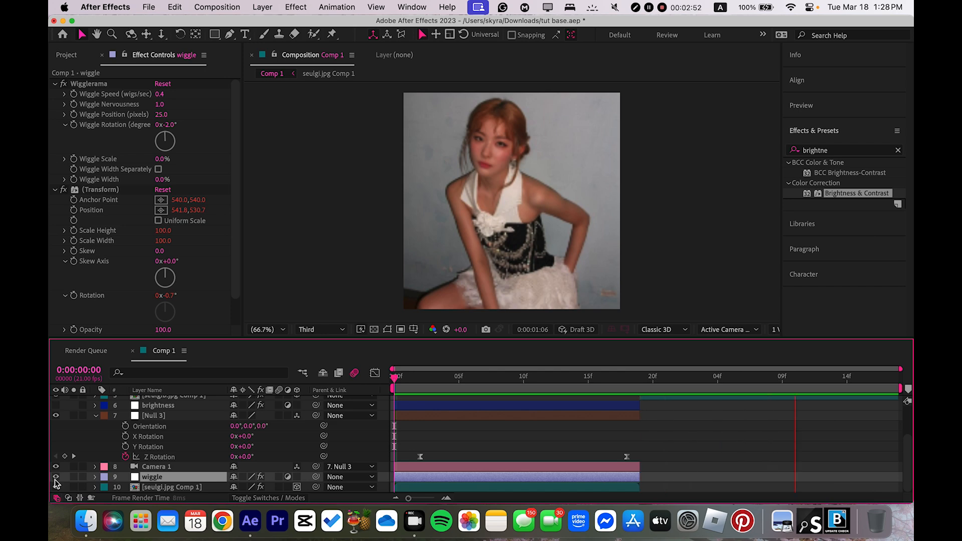
key(space)
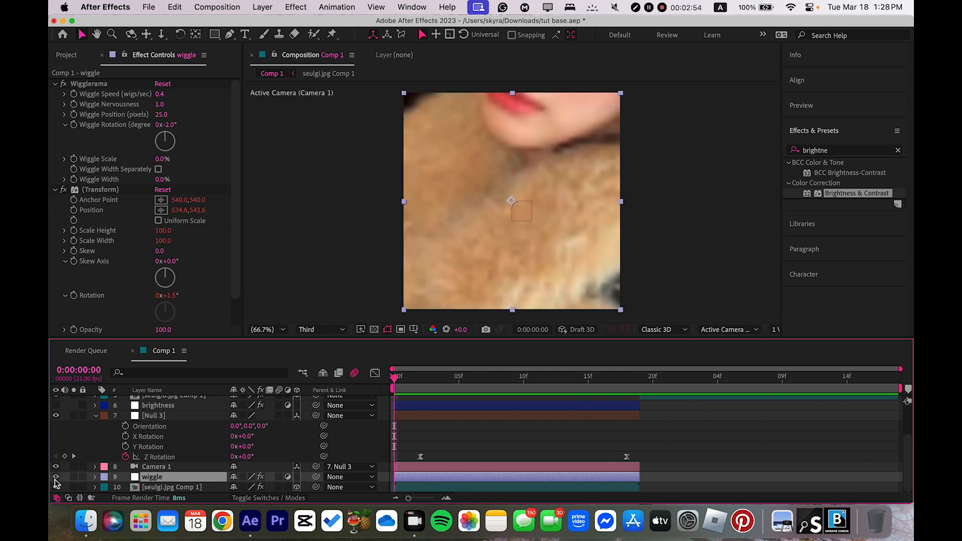
click(56, 405)
key(space)
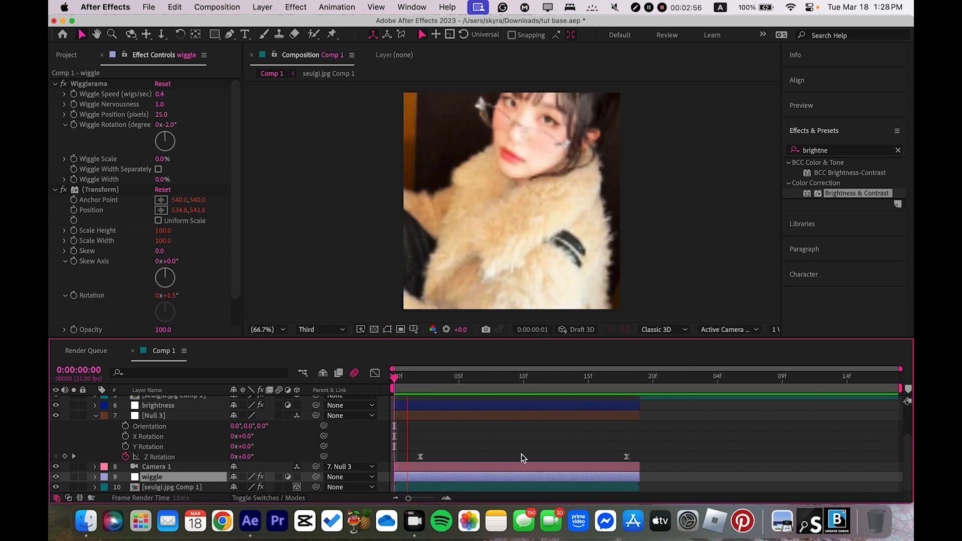
Move the wiggle 2 layer directly below Camera 2
scroll(521, 453, up, 3)
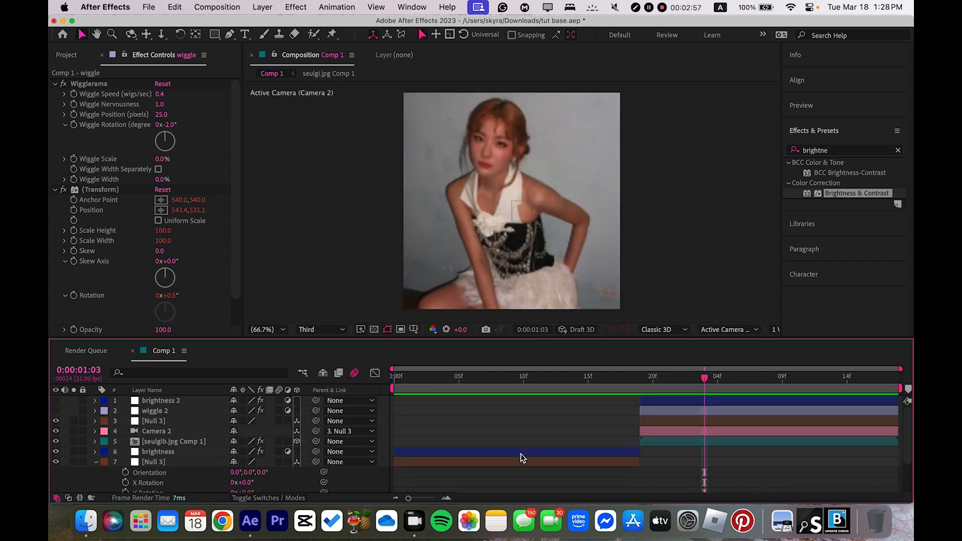
click(662, 415)
drag(166, 412, 164, 438)
Animate the second null's Z Rotation from 35° at frame 19 to 0° at 0:00:01:15 with easy-eased keyframes
click(662, 410)
key(i)
key(r)
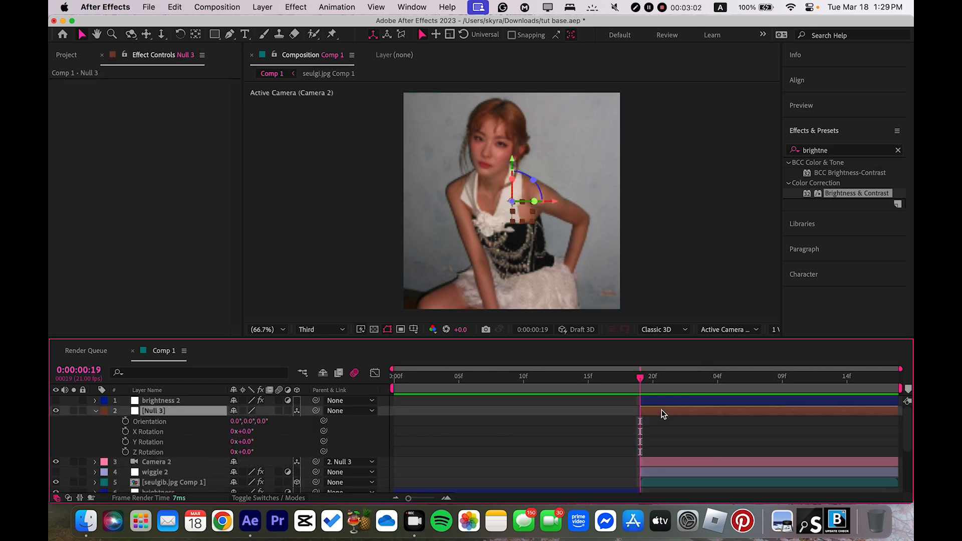
click(125, 452)
drag(643, 453, 859, 453)
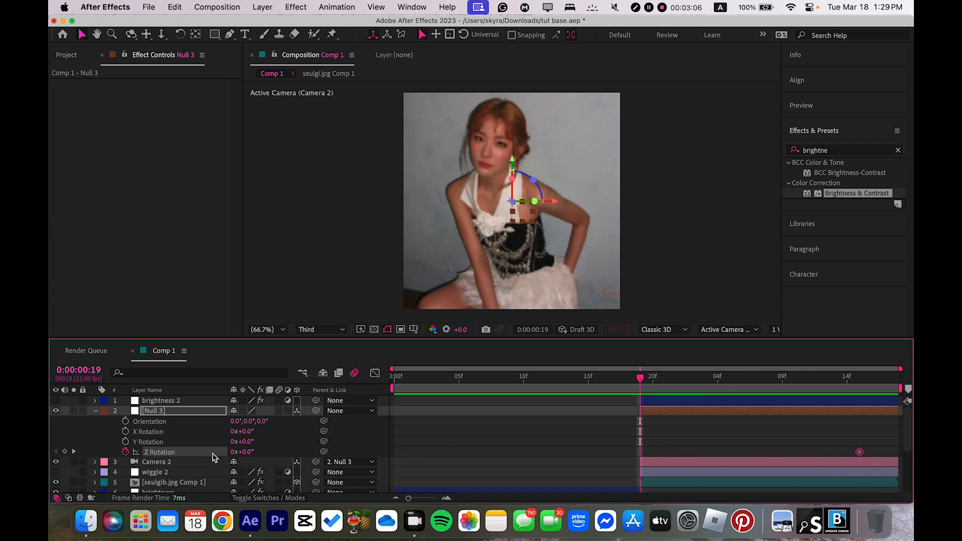
mouse_move(242, 452)
mouse_down()
mouse_move(262, 446)
mouse_move(248, 453)
mouse_up()
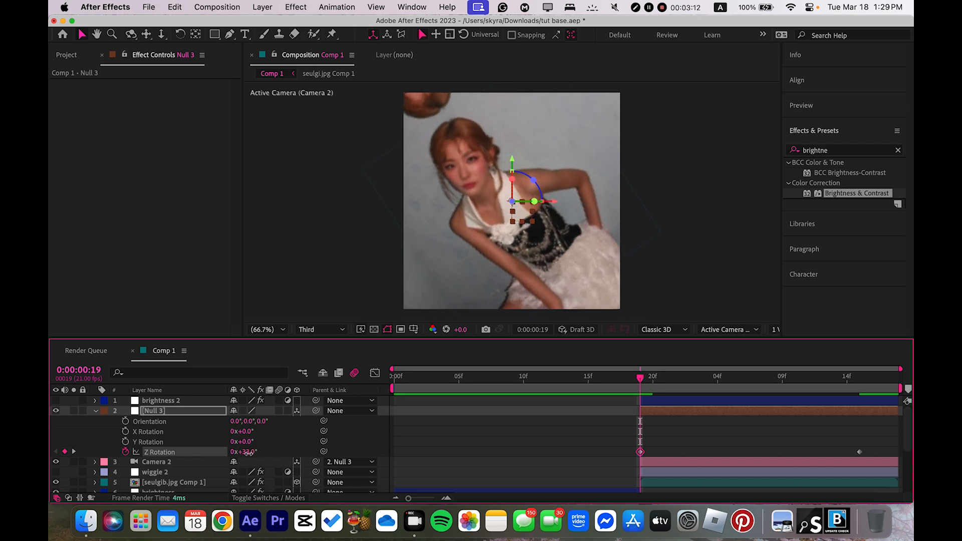
click(203, 456)
click(665, 442)
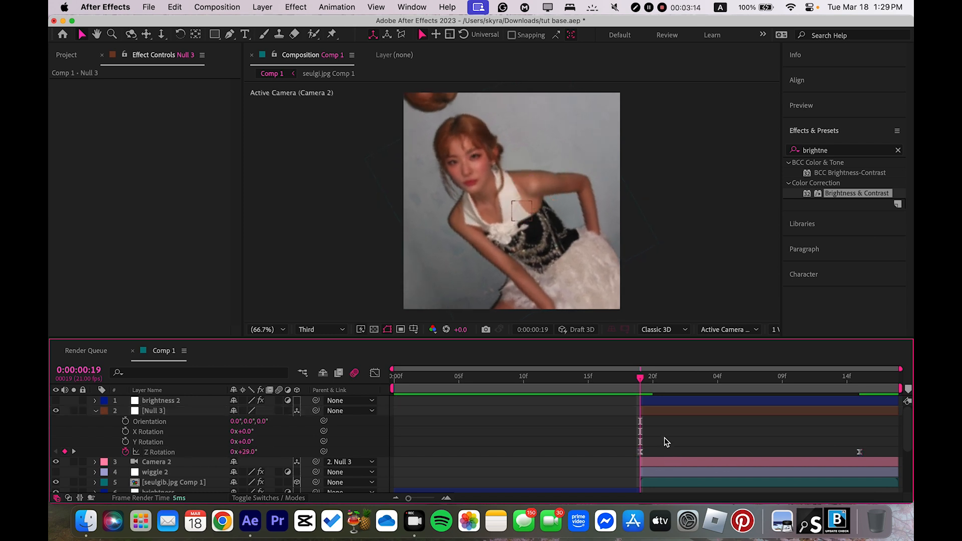
drag(249, 452, 255, 452)
Steepen the start of the second null's Z Rotation curve with a long ease-out and preview the rotation
click(375, 373)
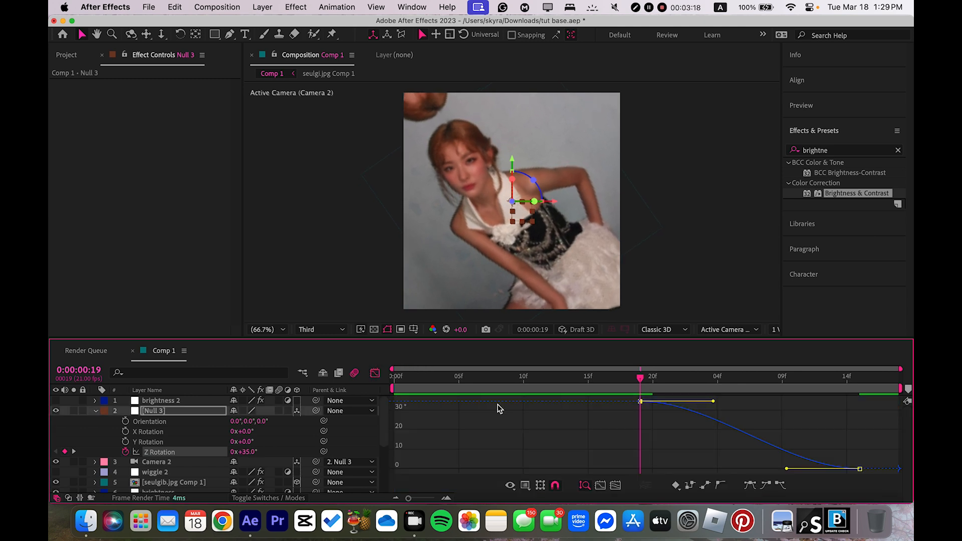
drag(713, 401, 576, 457)
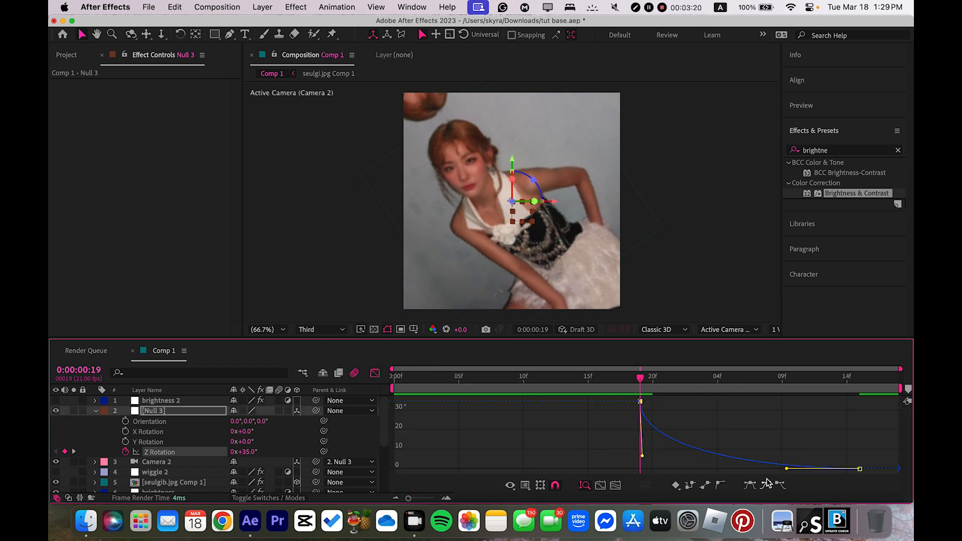
drag(788, 472, 649, 474)
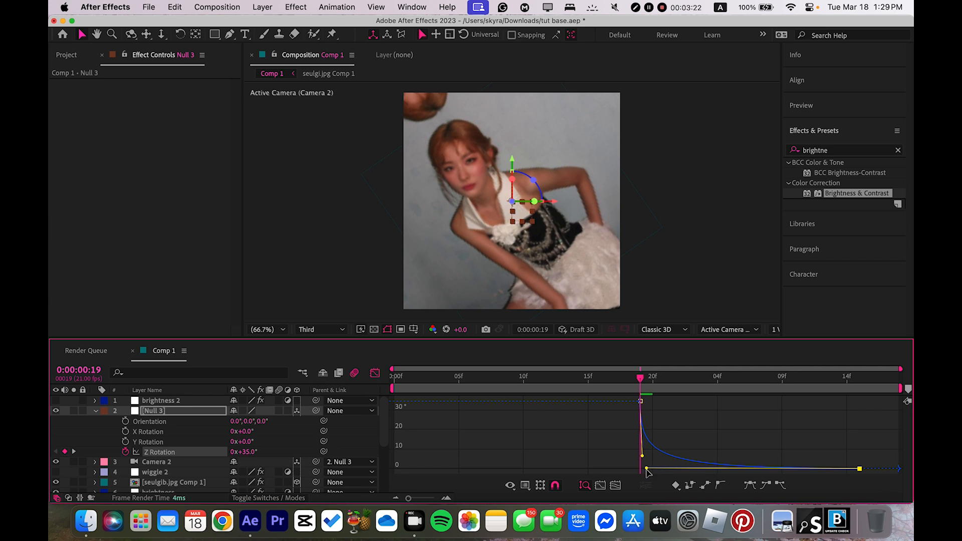
key(space)
key(space)
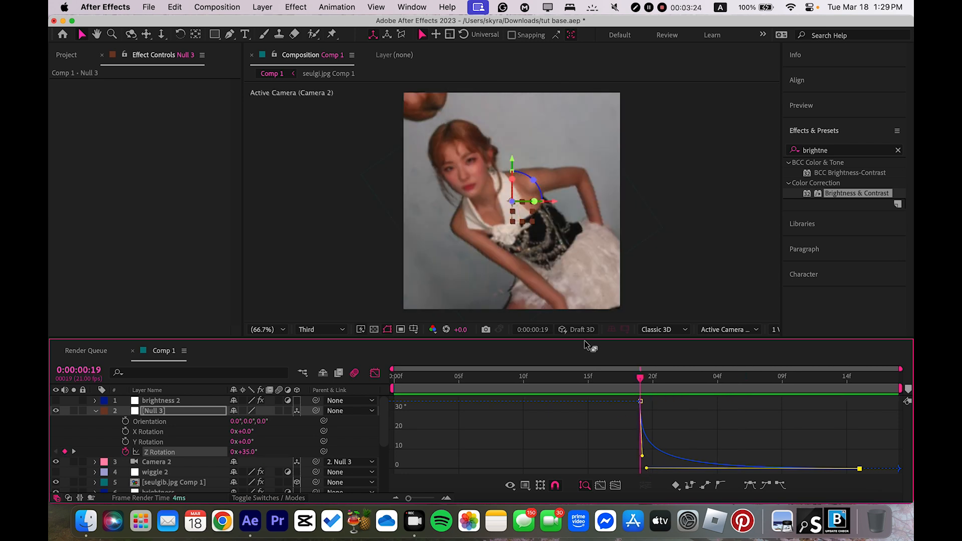
click(374, 373)
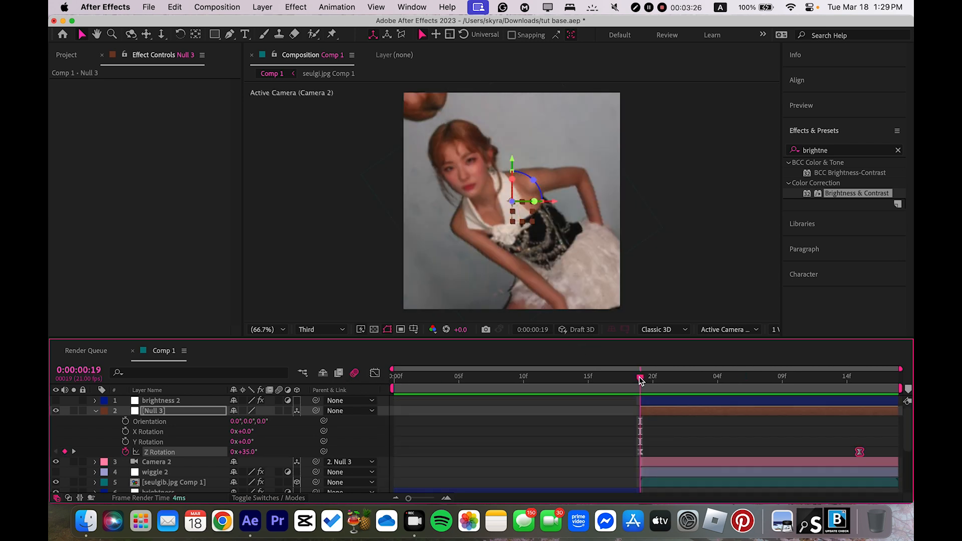
Animate the second null's Scale from 77% at frame 20 down to about 67% at 0:00:01:17
drag(639, 381, 652, 380)
key(s)
drag(244, 426, 127, 434)
click(126, 421)
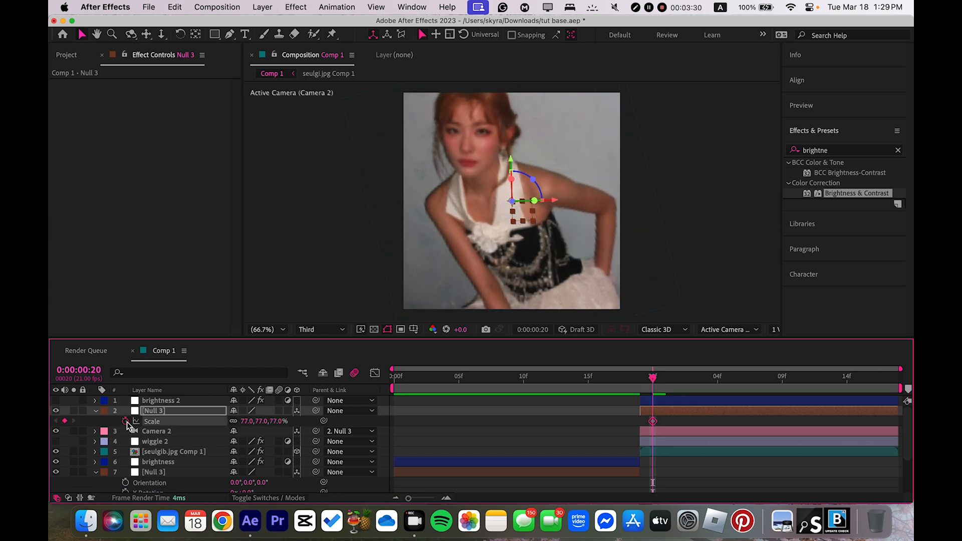
drag(640, 381, 651, 380)
key(o)
drag(251, 421, 237, 421)
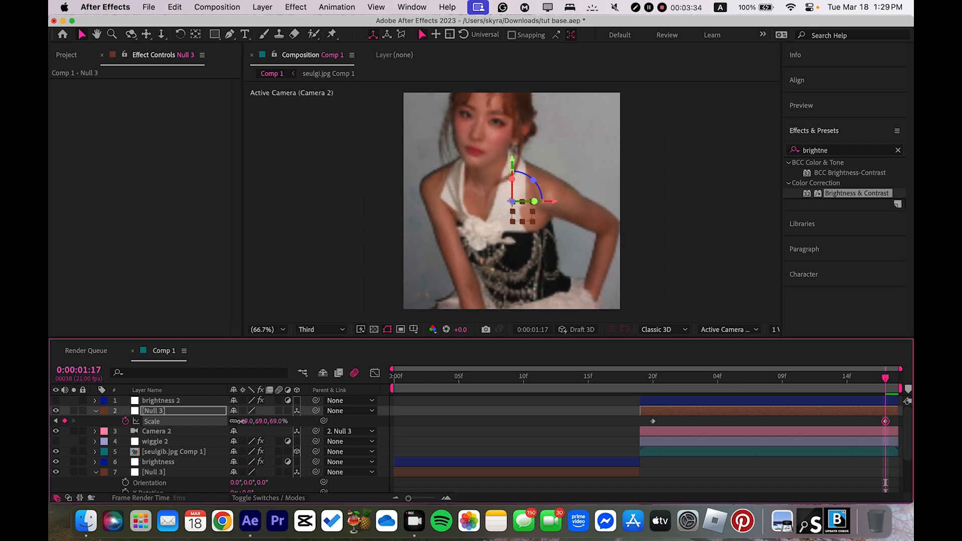
Apply easy ease to the second null's Scale keyframes and steepen the start of their curve
key(F9)
key(i)
key(super+Right)
click(600, 426)
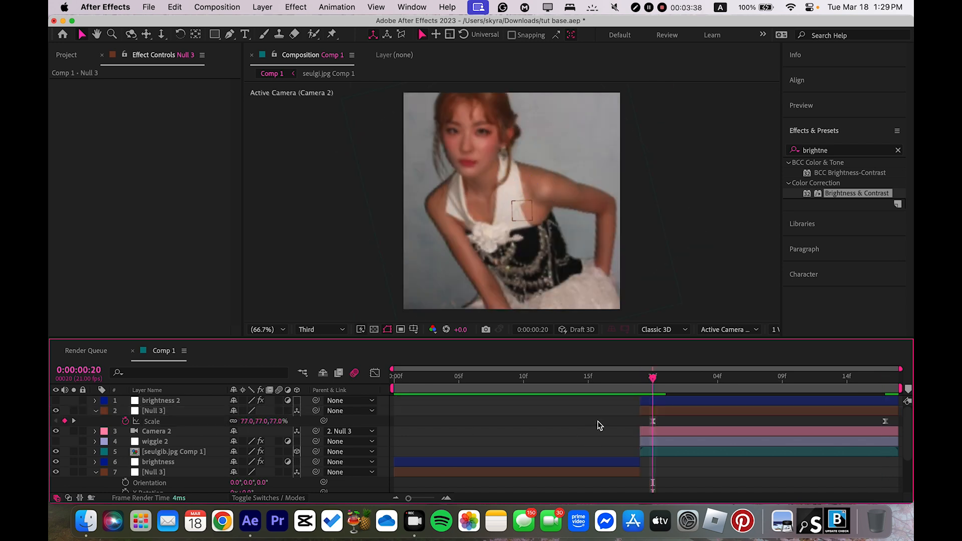
click(652, 422)
click(374, 373)
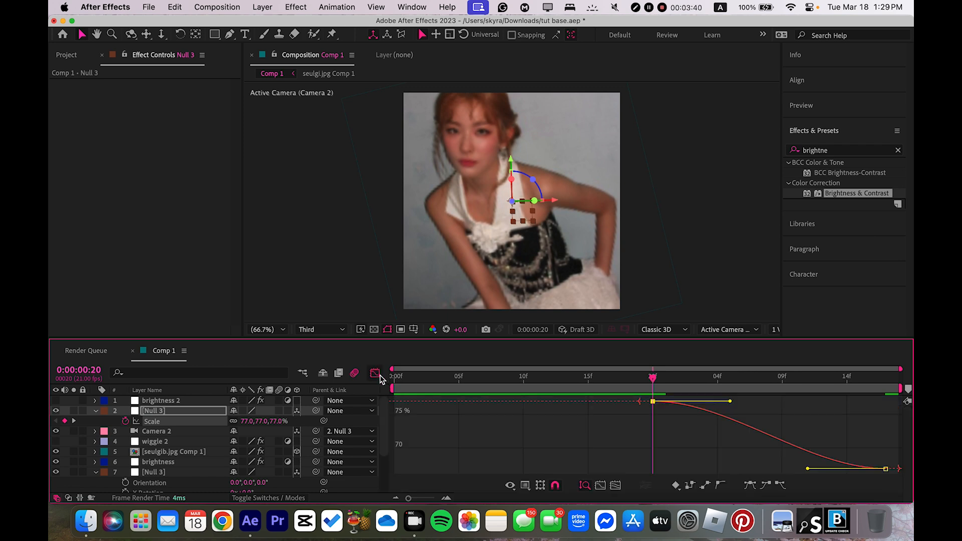
drag(730, 402, 601, 455)
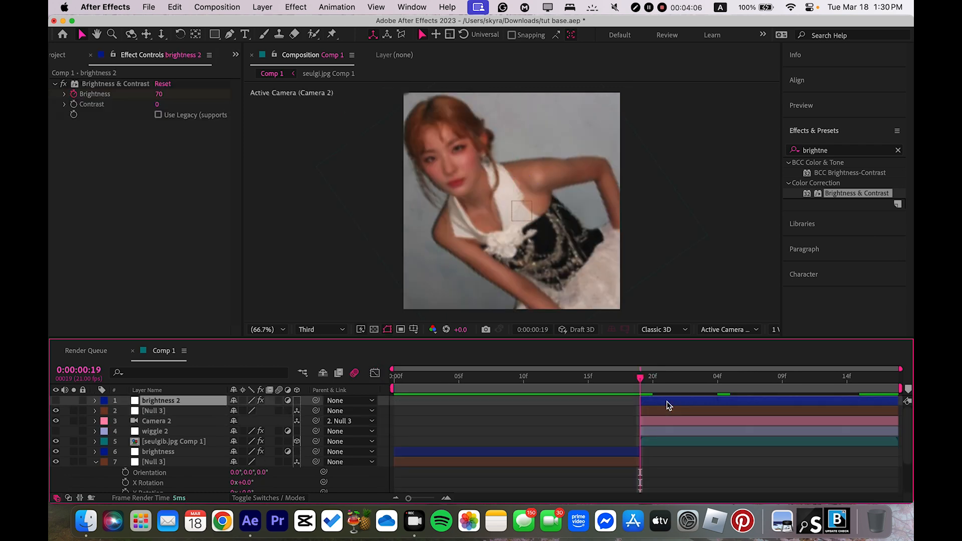
Turn on visibility for the brightness 2 and wiggle 2 layers and preview the second clip
click(56, 431)
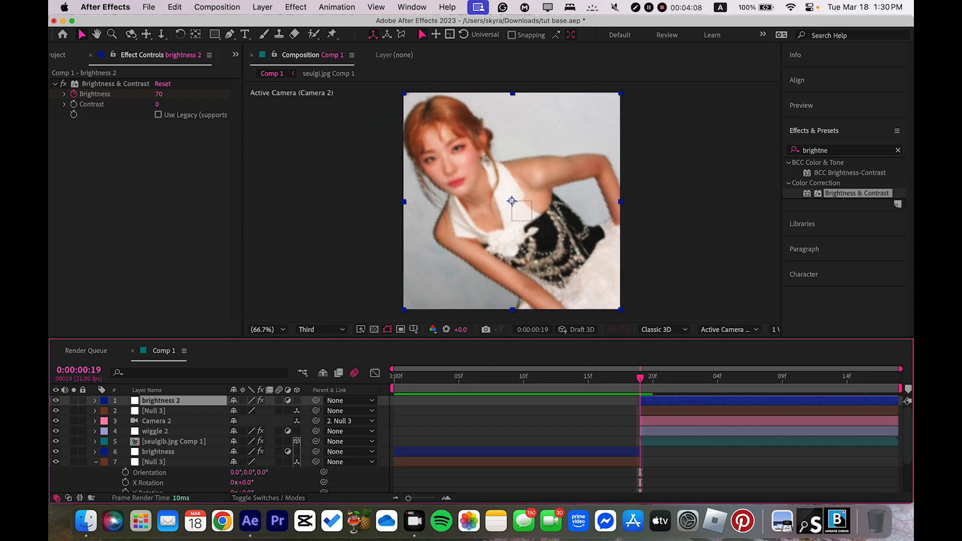
key(space)
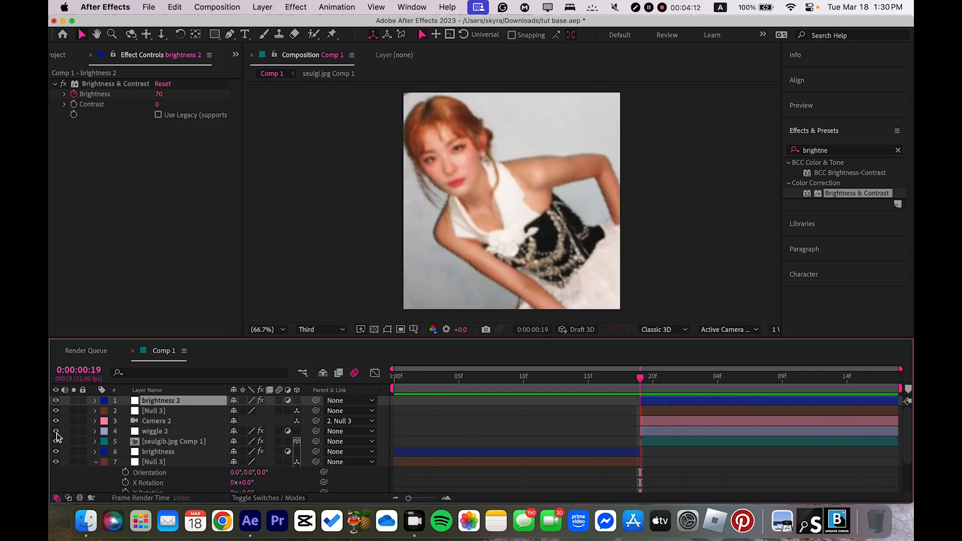
Reveal the first clip's null keyframes at the composition start and collapse its properties again
click(466, 463)
key(Home)
key(u)
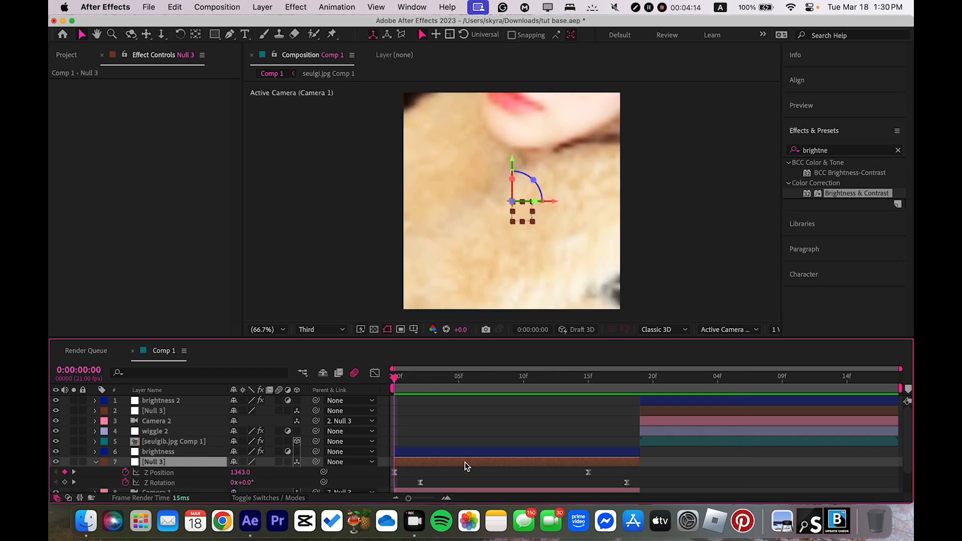
key(u)
Split the seulgi.jpg Comp 1 layer at frame 18, just before the cut
click(626, 379)
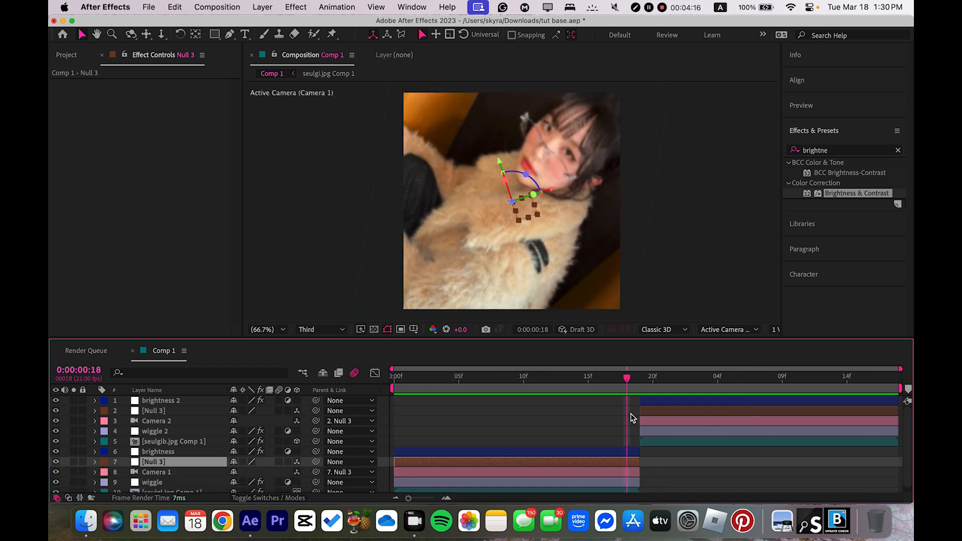
scroll(637, 468, down, 1)
click(637, 487)
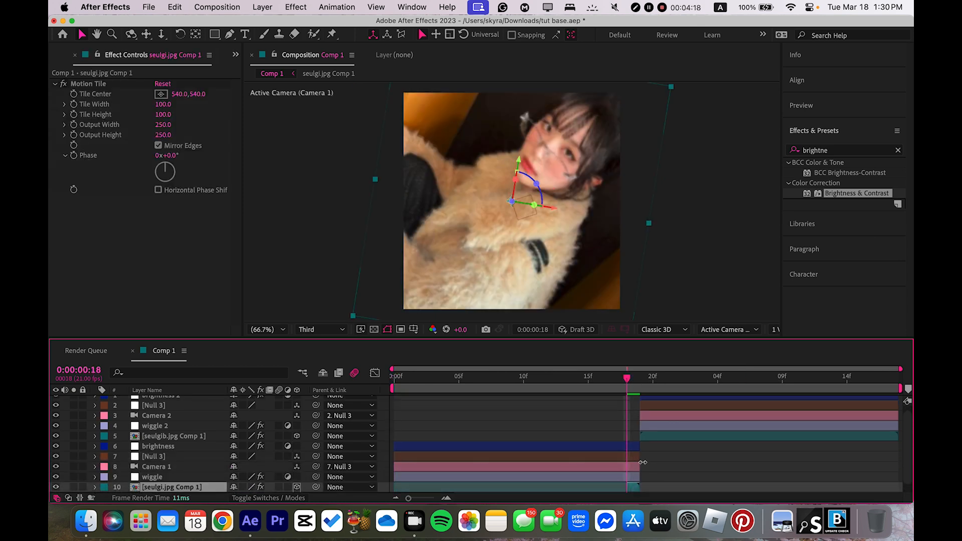
Split the seulgib.jpg Comp 1 layer at 0:00:01:00, just after the cut
click(652, 436)
key(super+Right)
key(super+Right)
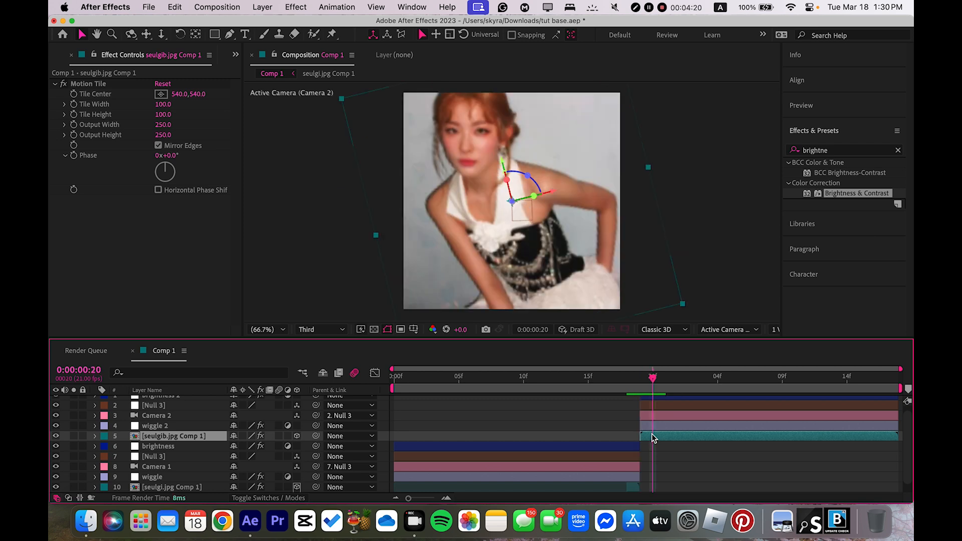
key(super+Right)
scroll(653, 436, down, 2)
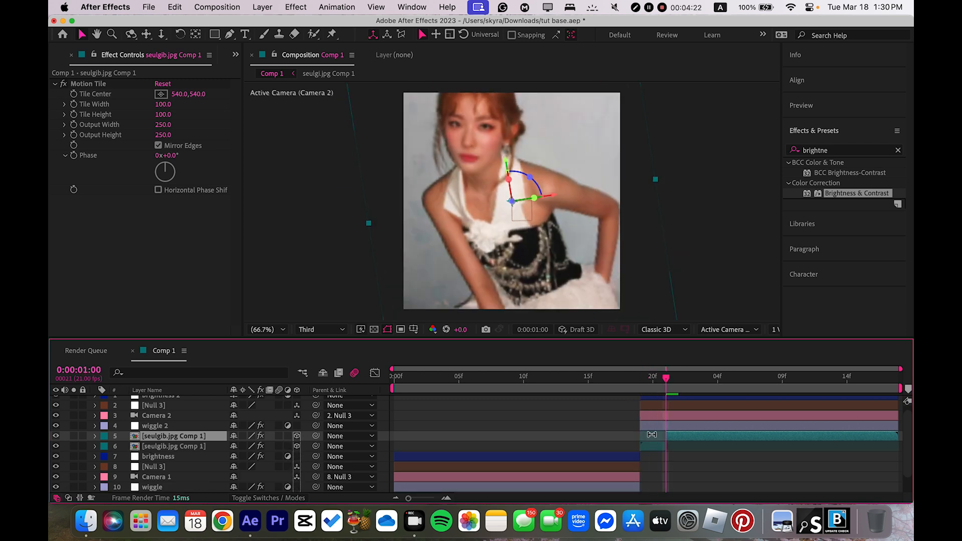
key(super+shift+d)
Enable motion blur on the two short image pieces around the cut and preview the transition
click(656, 422)
click(638, 385)
click(652, 386)
super+click(634, 477)
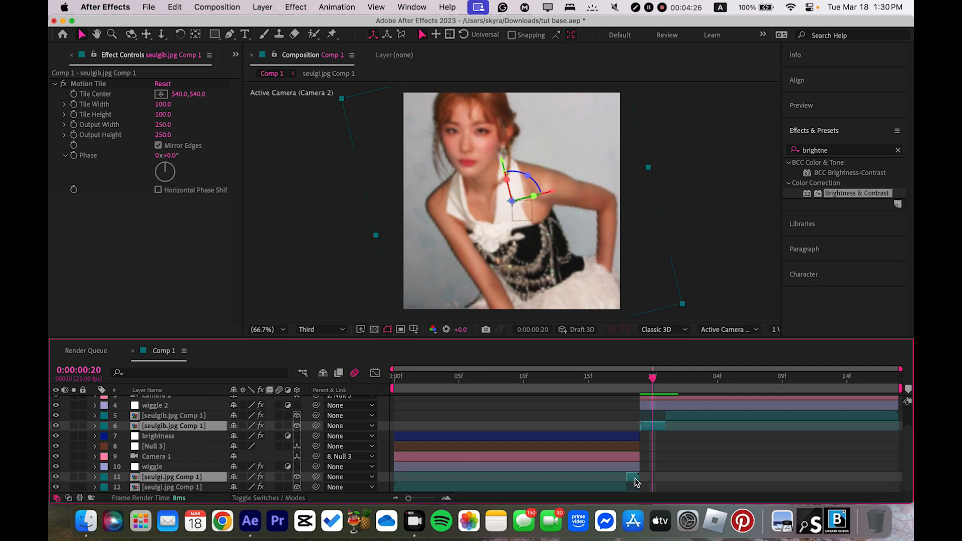
click(279, 477)
drag(653, 381, 516, 388)
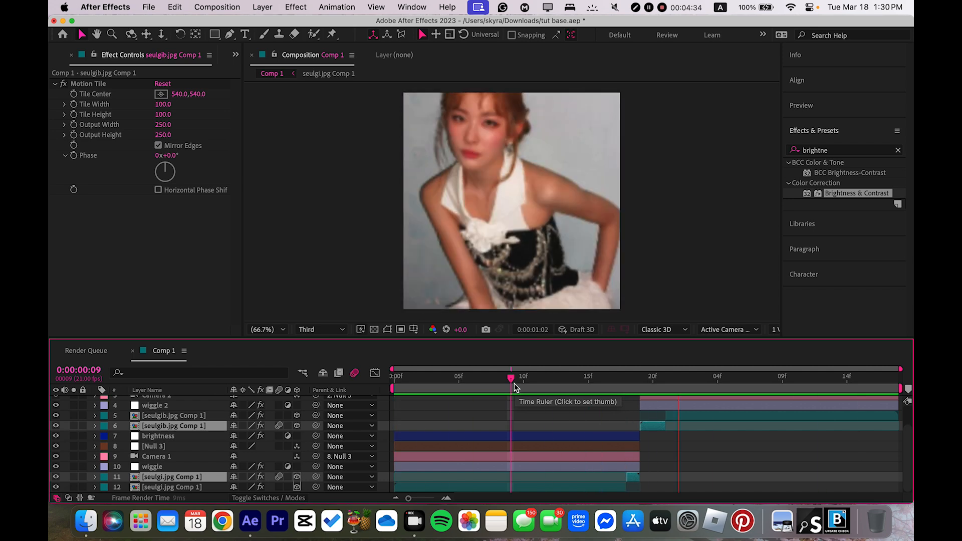
key(space)
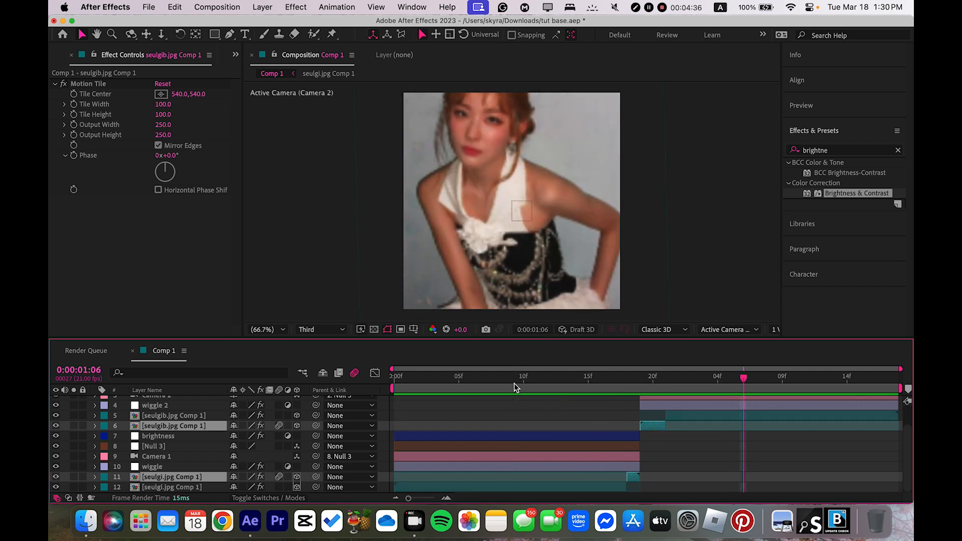
Undo the motion blur on the short pieces and the splits of both image layers
key(super+z)
key(super+z)
key(super+z)
key(super+z)
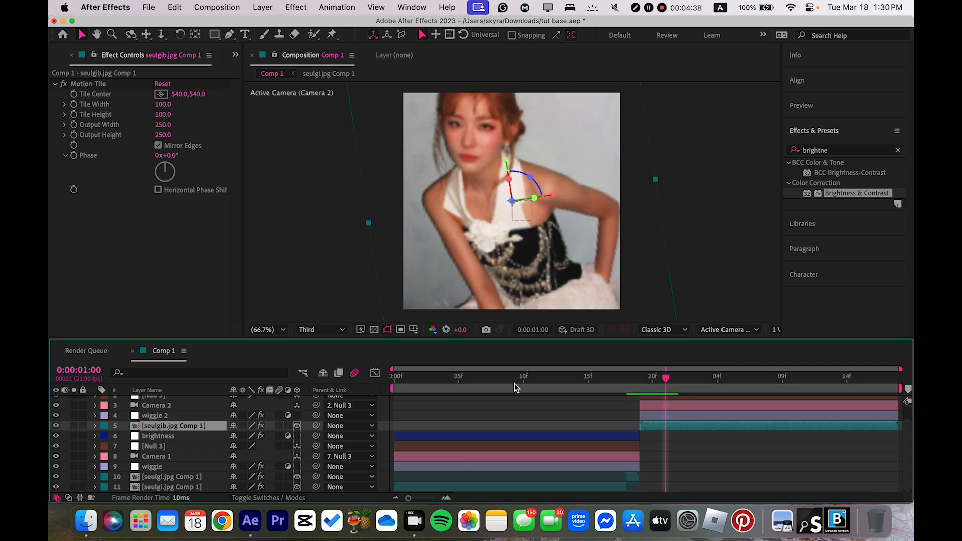
Preview the complete transition across both image clips from the start of the composition
key(space)
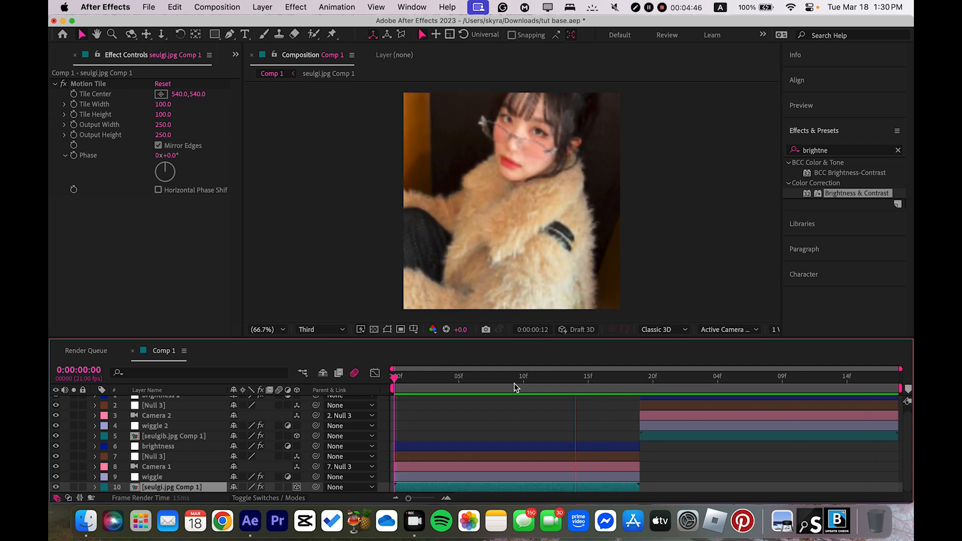
key(space)
drag(853, 379, 910, 400)
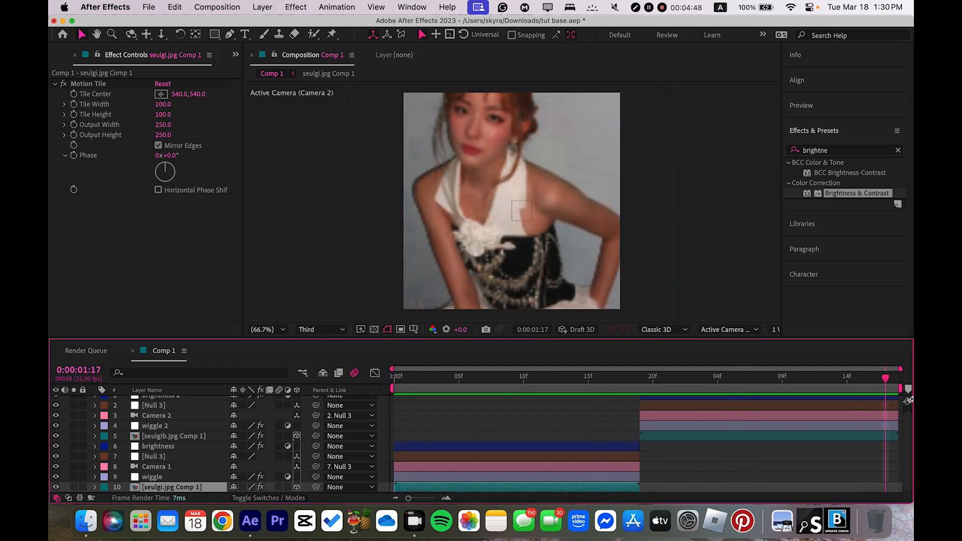
key(space)
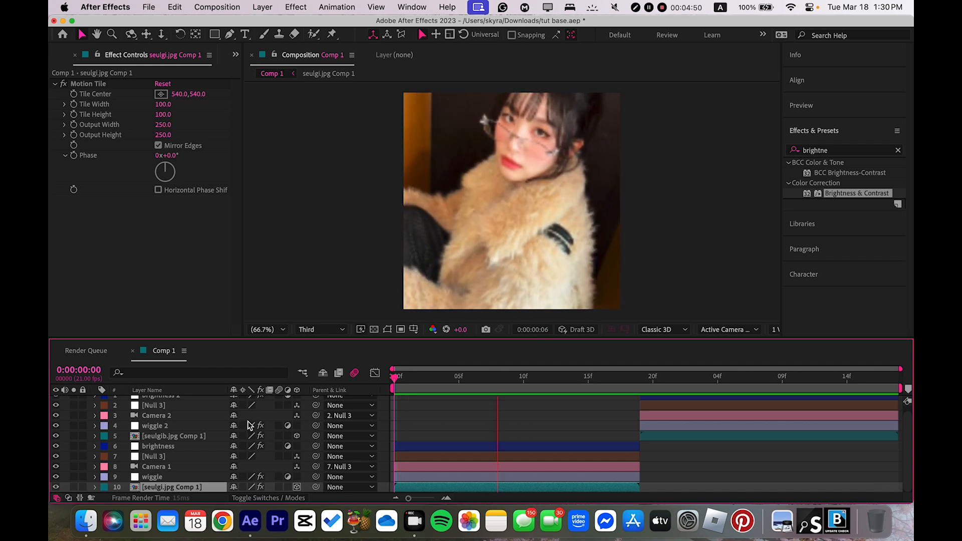